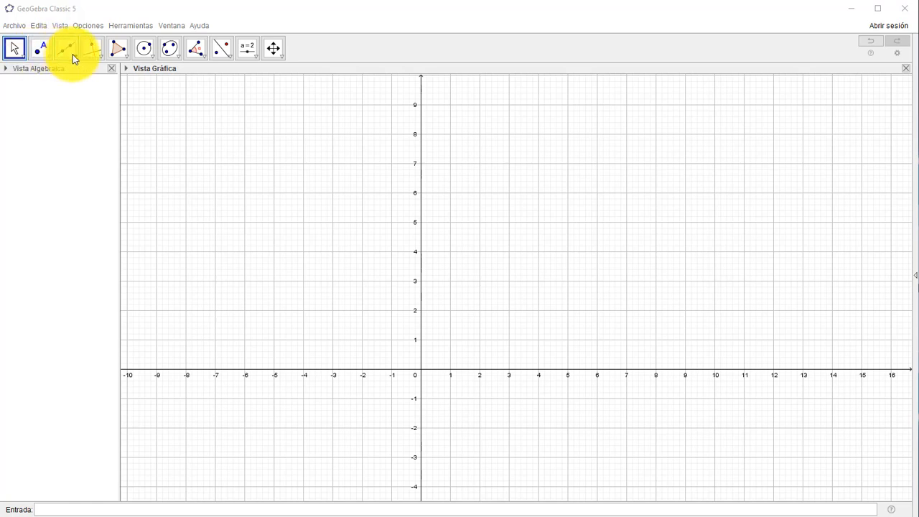
Step: Draw a straight line through new points at (1, 6) and (5, 6)
{"action": "left_click", "coordinate": [75, 59]}
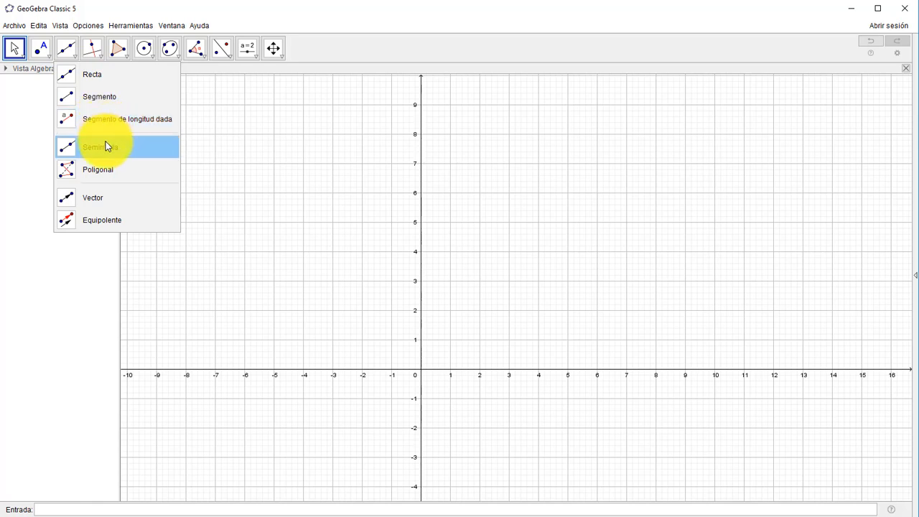
{"action": "left_click", "coordinate": [105, 76]}
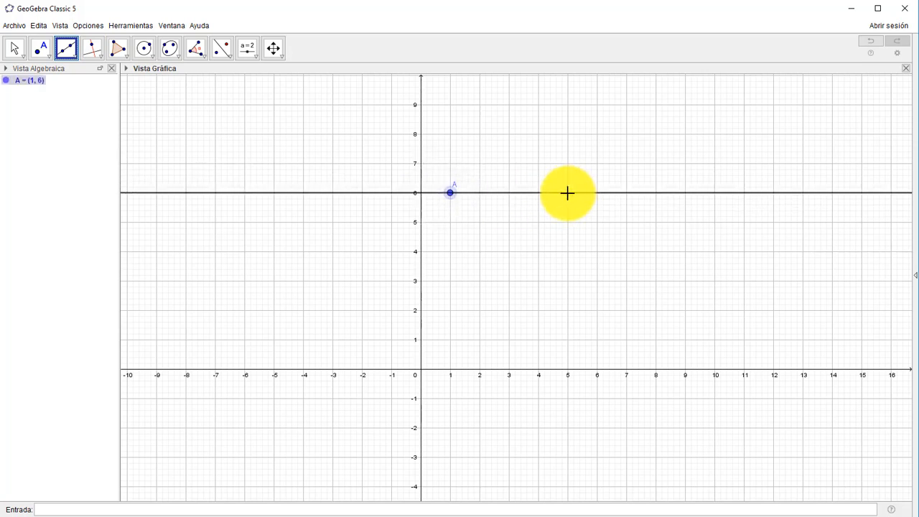
{"action": "left_click", "coordinate": [568, 193]}
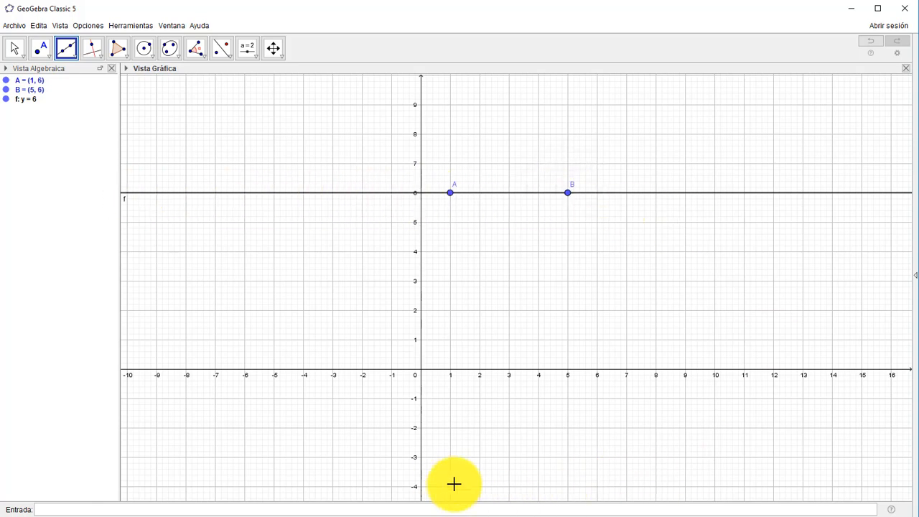
Step: Draw a segment above the line with endpoints at (1, 10) and (7, 10)
{"action": "left_click", "coordinate": [14, 49]}
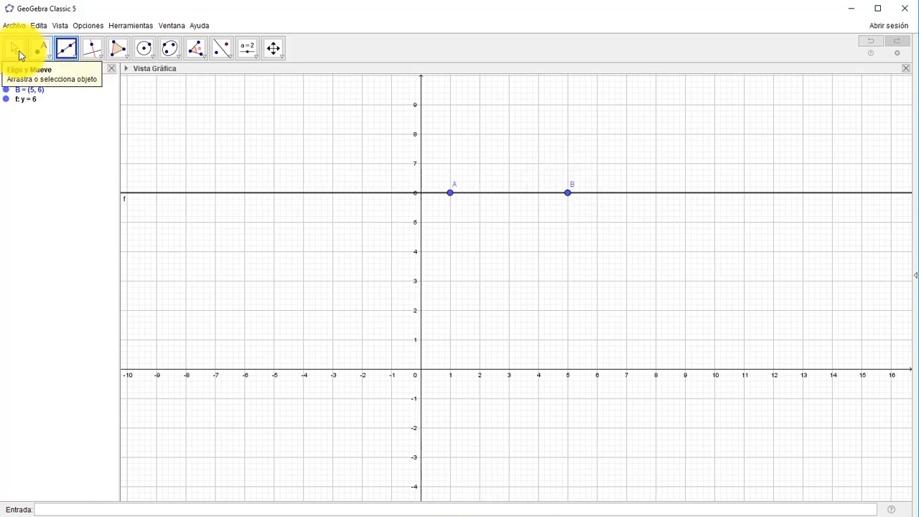
{"action": "left_click_drag", "start_coordinate": [221, 272], "coordinate": [122, 296]}
{"action": "left_click_drag", "start_coordinate": [622, 305], "coordinate": [632, 344]}
{"action": "left_click_drag", "start_coordinate": [370, 335], "coordinate": [418, 324]}
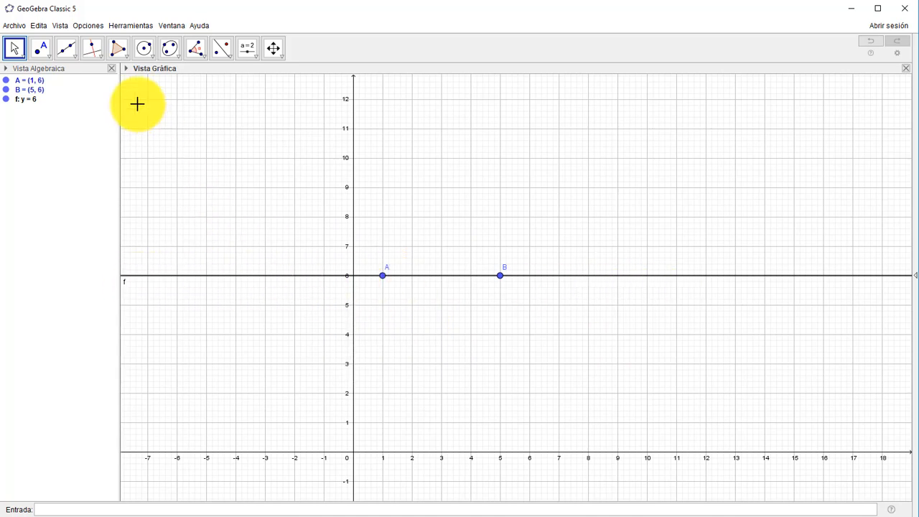
{"action": "left_click", "coordinate": [74, 57]}
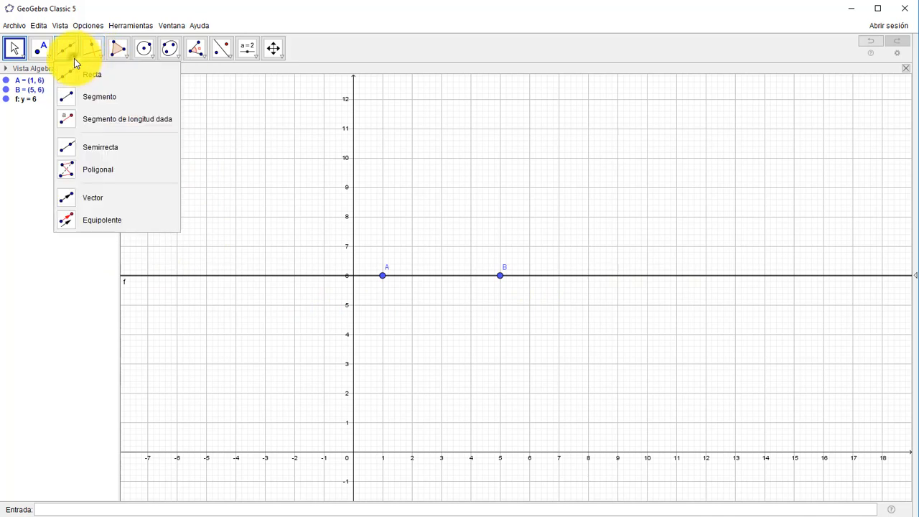
{"action": "left_click", "coordinate": [92, 97]}
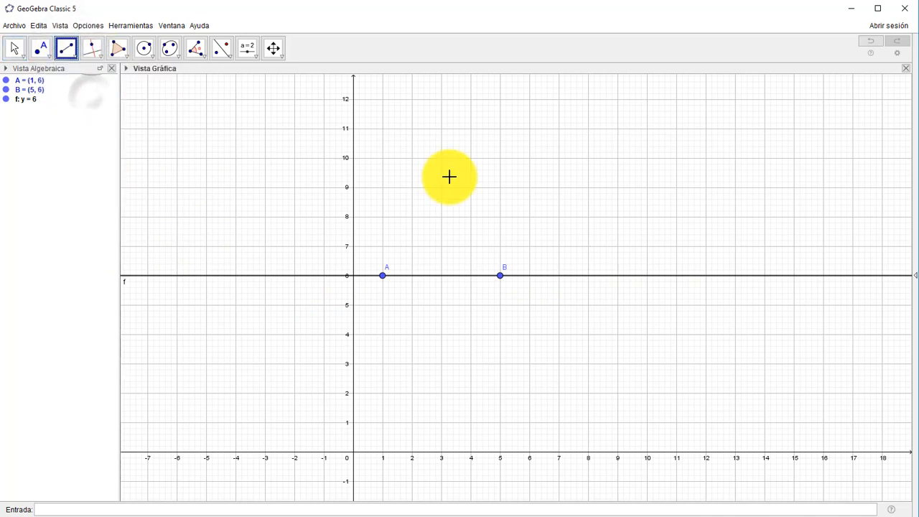
{"action": "left_click", "coordinate": [383, 158]}
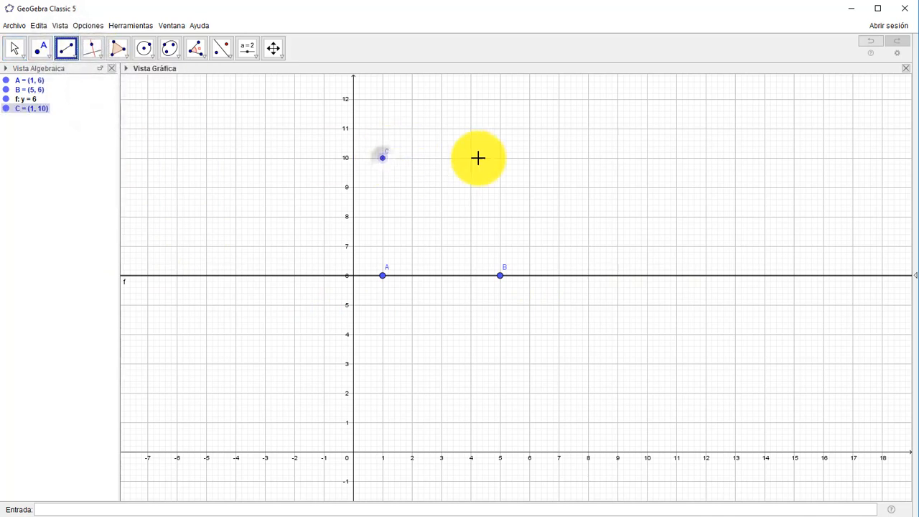
{"action": "left_click", "coordinate": [559, 158]}
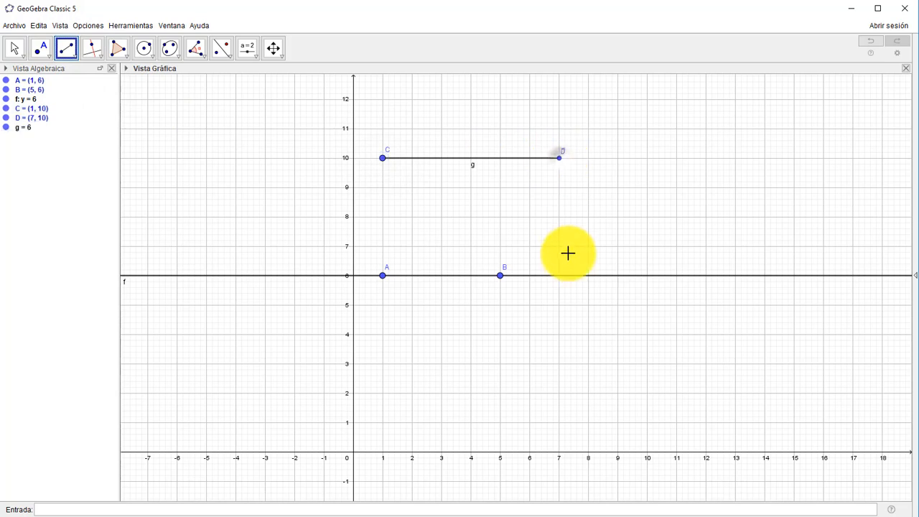
Step: Create a segment of given length 5 starting from a new point at (1, 2)
{"action": "left_click", "coordinate": [75, 60]}
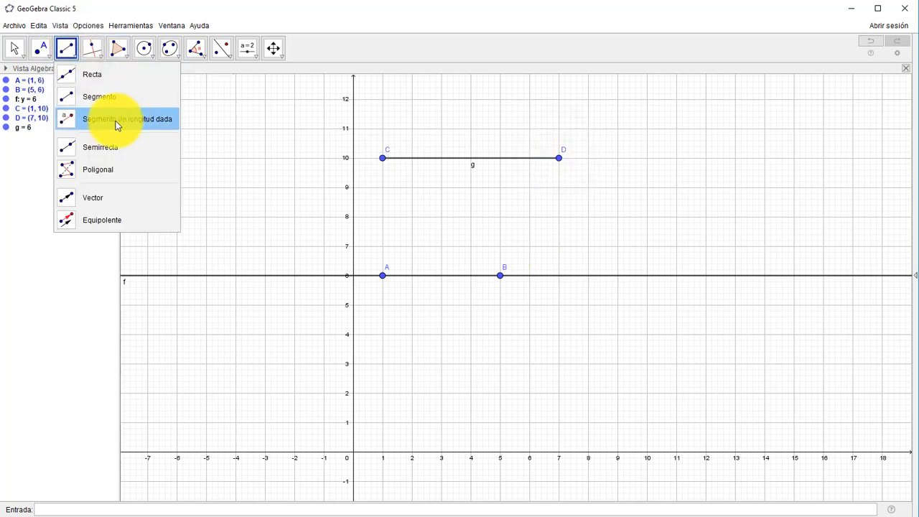
{"action": "left_click", "coordinate": [117, 125]}
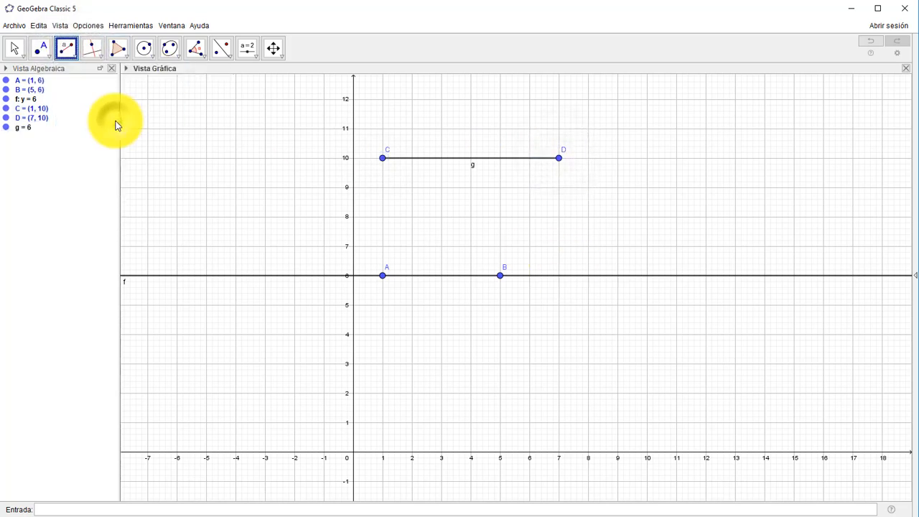
{"action": "left_click", "coordinate": [382, 392]}
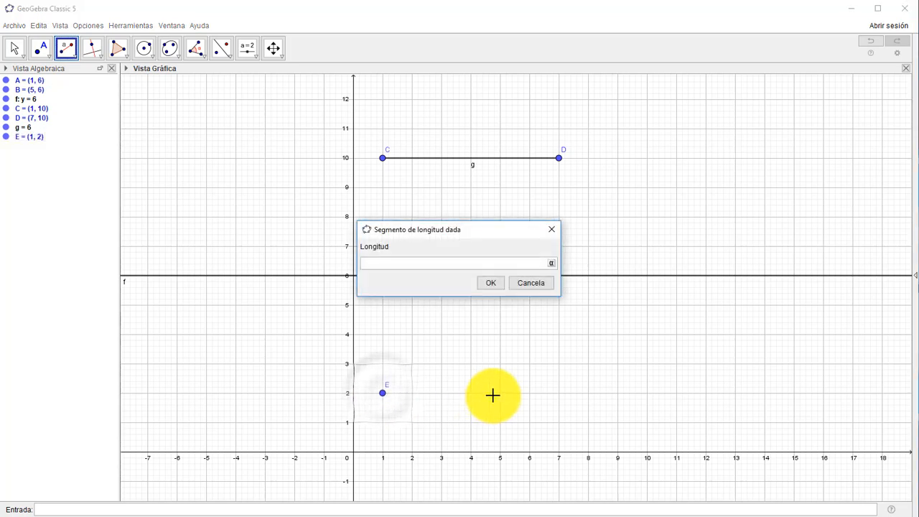
{"action": "left_click", "coordinate": [415, 268]}
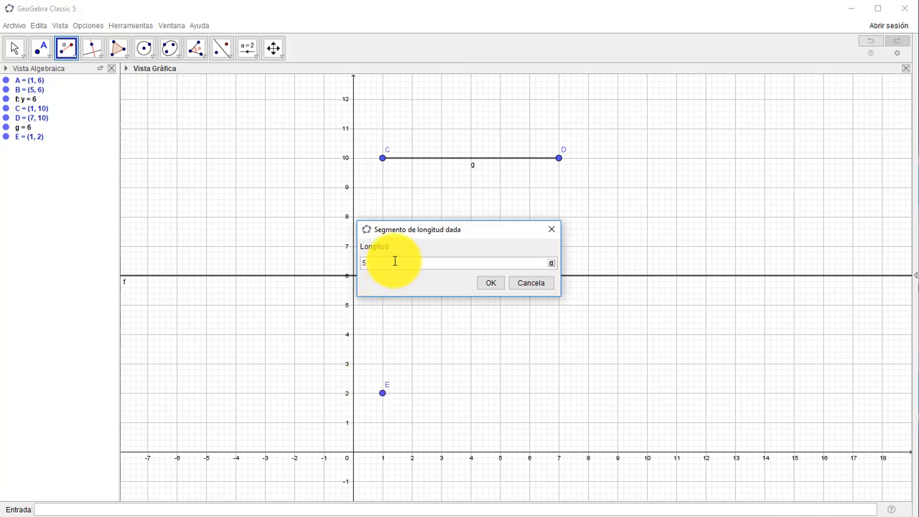
{"action": "left_click", "coordinate": [486, 283]}
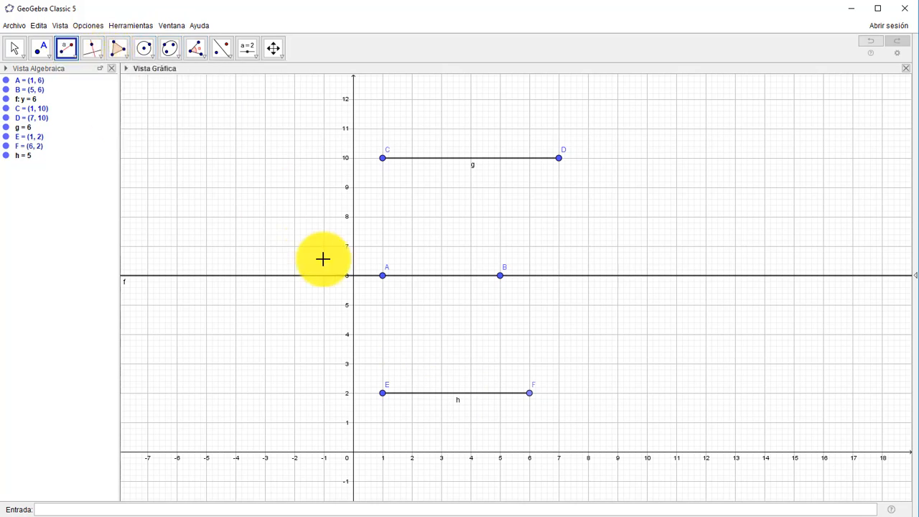
Step: Create another segment of given length 3.6 starting from a new point at (1, 4)
{"action": "left_click", "coordinate": [383, 335]}
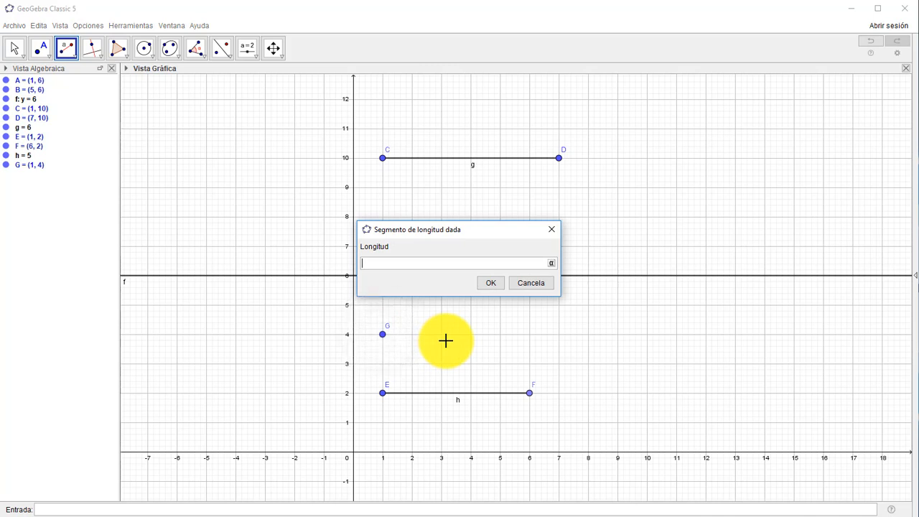
{"action": "type", "text": "3.6"}
{"action": "key", "text": "Return"}
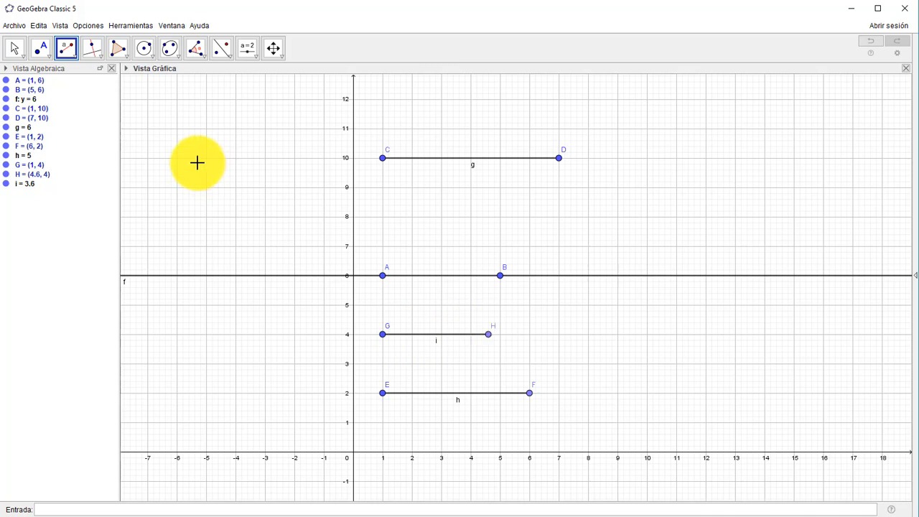
Step: Draw a ray (Semirrecta) starting at point E and passing through point H
{"action": "left_click", "coordinate": [49, 56]}
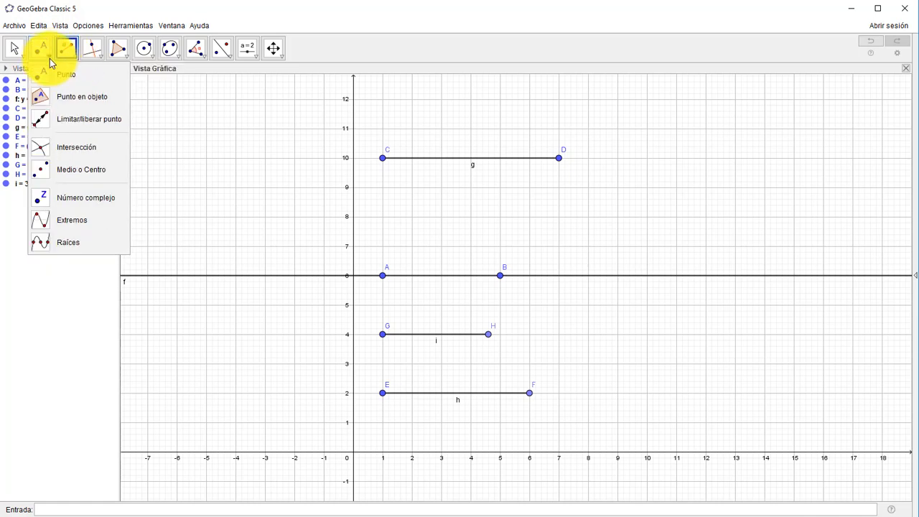
{"action": "mouse_move", "coordinate": [75, 60]}
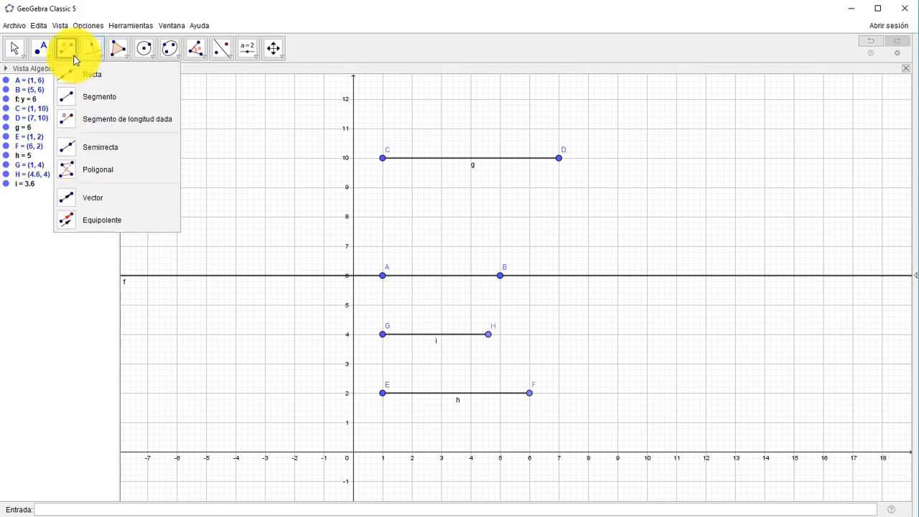
{"action": "left_click", "coordinate": [120, 147]}
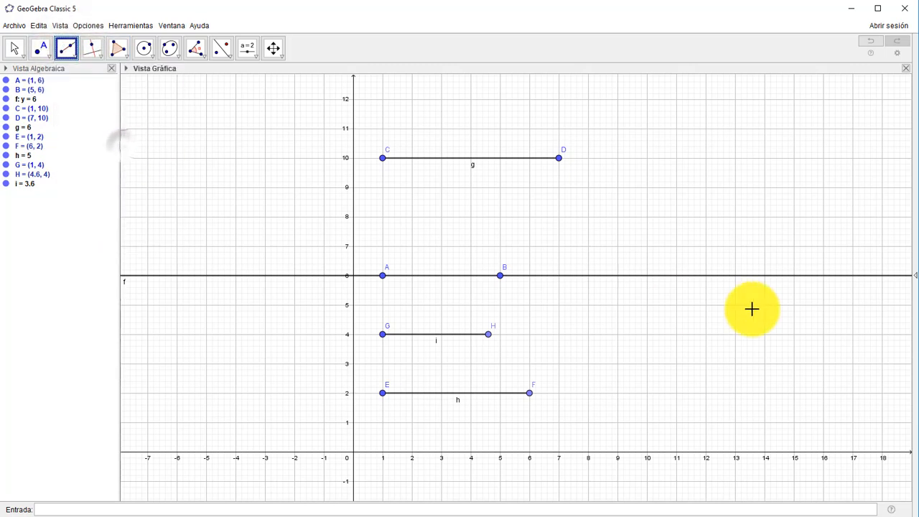
{"action": "left_click", "coordinate": [382, 392]}
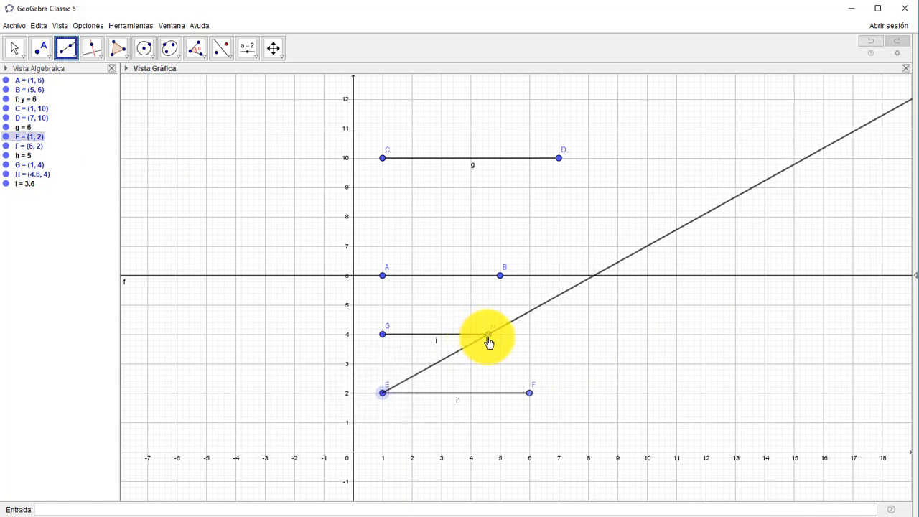
{"action": "left_click", "coordinate": [487, 336]}
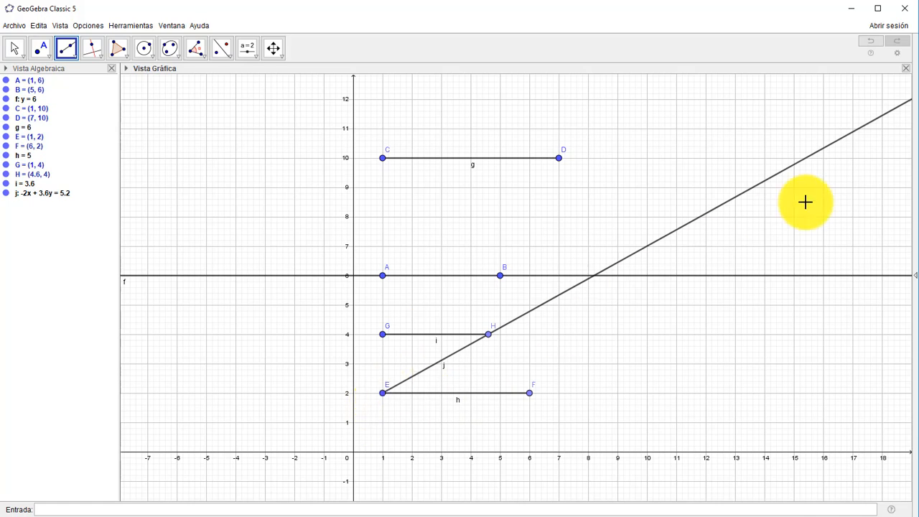
Step: Construct the line perpendicular to segment CD that passes through point B
{"action": "left_click", "coordinate": [101, 56]}
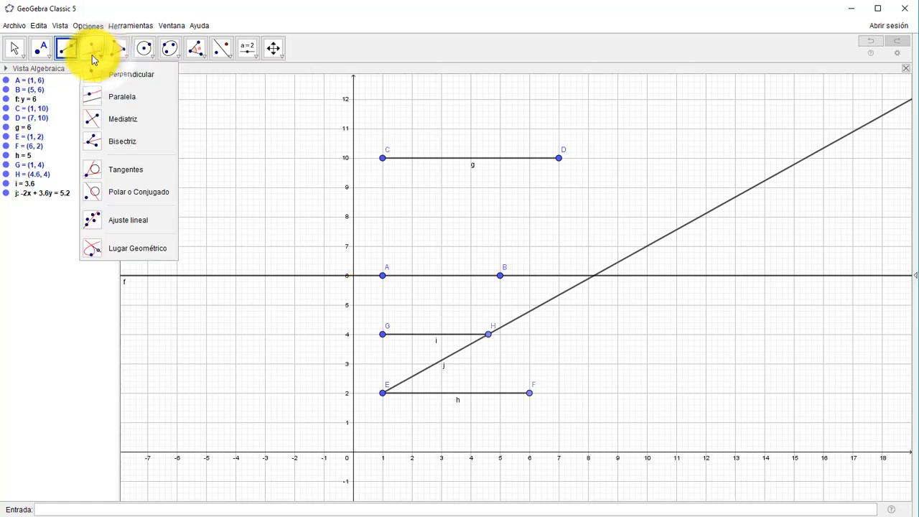
{"action": "left_click", "coordinate": [80, 57]}
{"action": "left_click", "coordinate": [101, 55]}
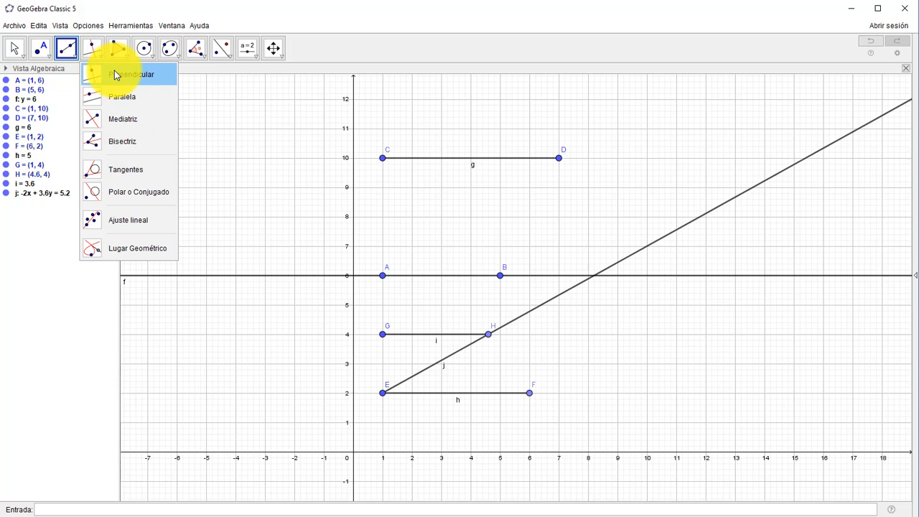
{"action": "left_click", "coordinate": [114, 74]}
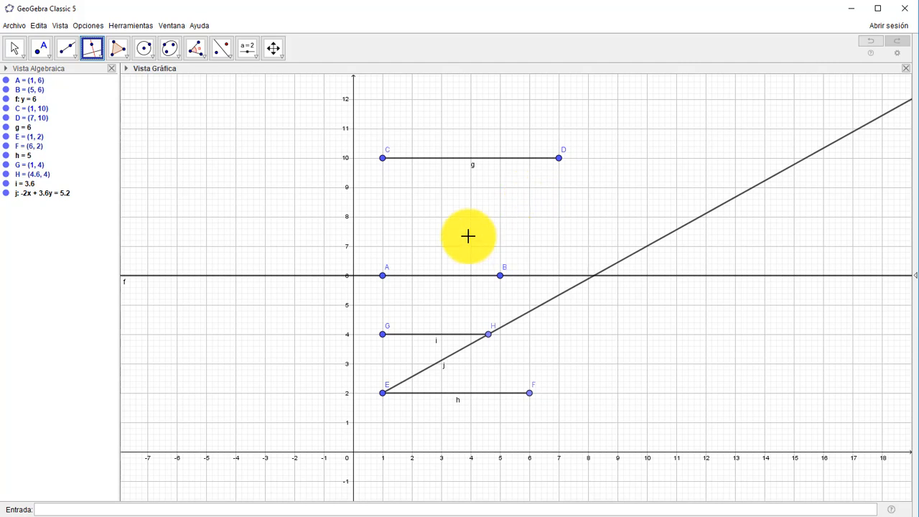
{"action": "left_click", "coordinate": [529, 159]}
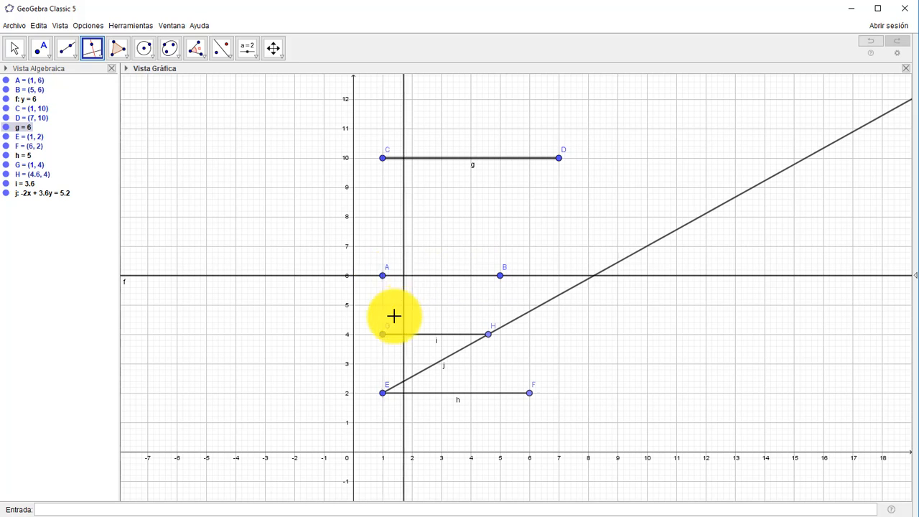
{"action": "left_click", "coordinate": [502, 280]}
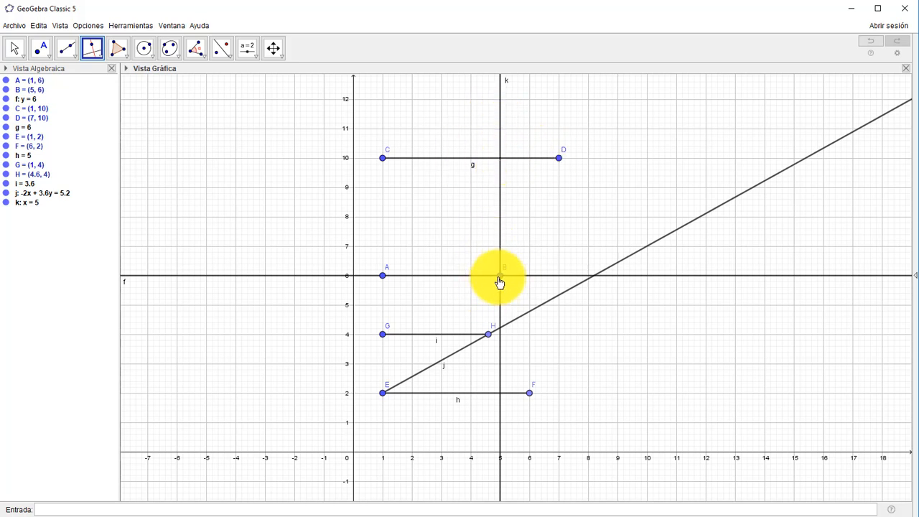
Step: Construct a line parallel to segment CD through a new point at (3, 8)
{"action": "left_click", "coordinate": [97, 60]}
{"action": "mouse_move", "coordinate": [100, 60]}
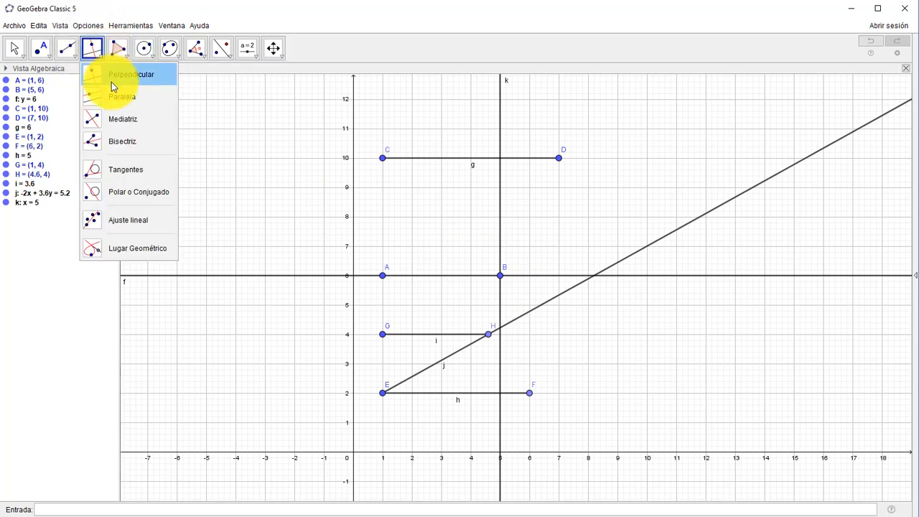
{"action": "left_click", "coordinate": [116, 97]}
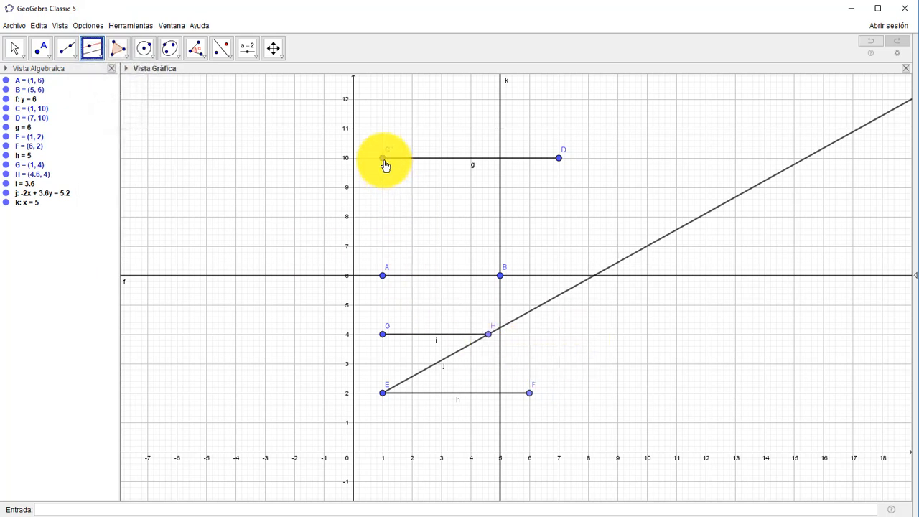
{"action": "left_click", "coordinate": [431, 165]}
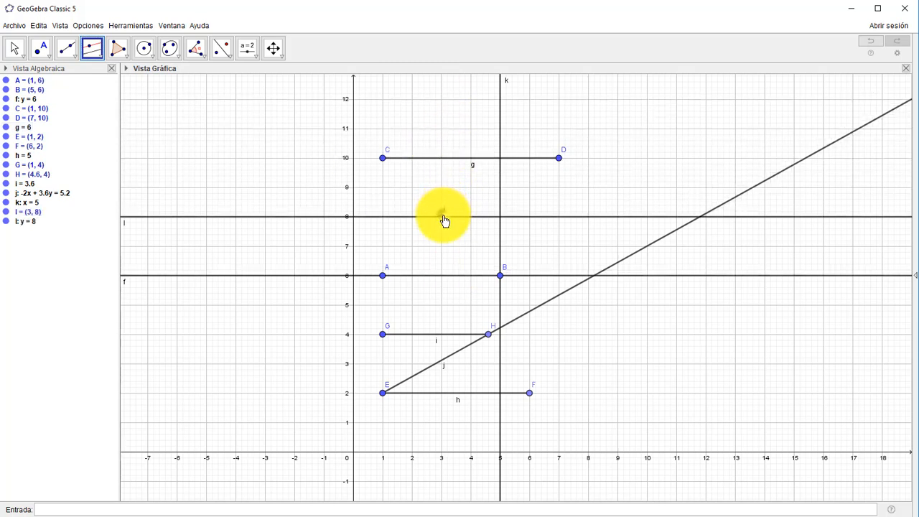
{"action": "left_click", "coordinate": [441, 217]}
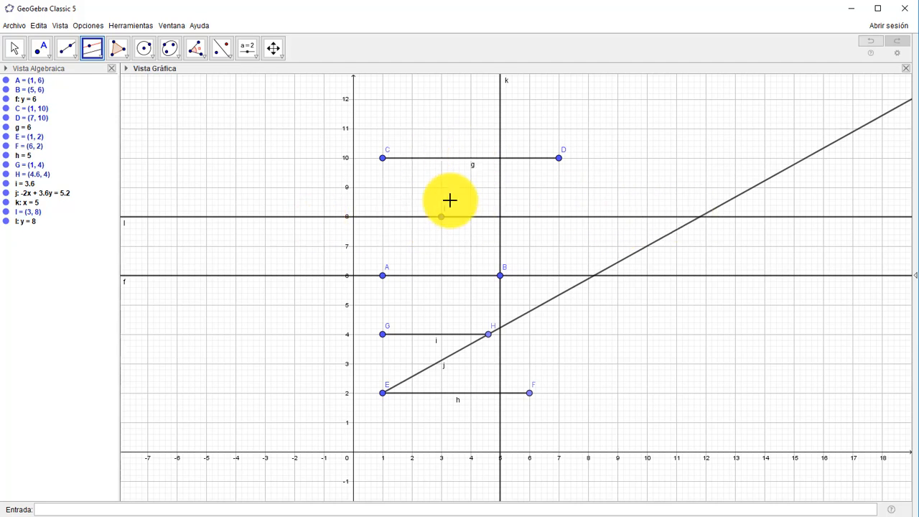
Step: Construct the perpendicular bisector (Mediatriz) of segment CD
{"action": "left_click", "coordinate": [100, 61]}
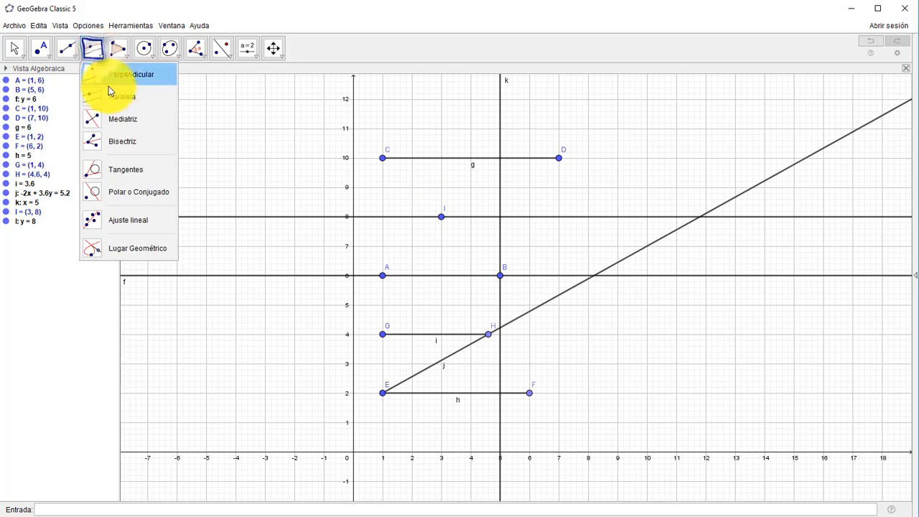
{"action": "left_click", "coordinate": [139, 118]}
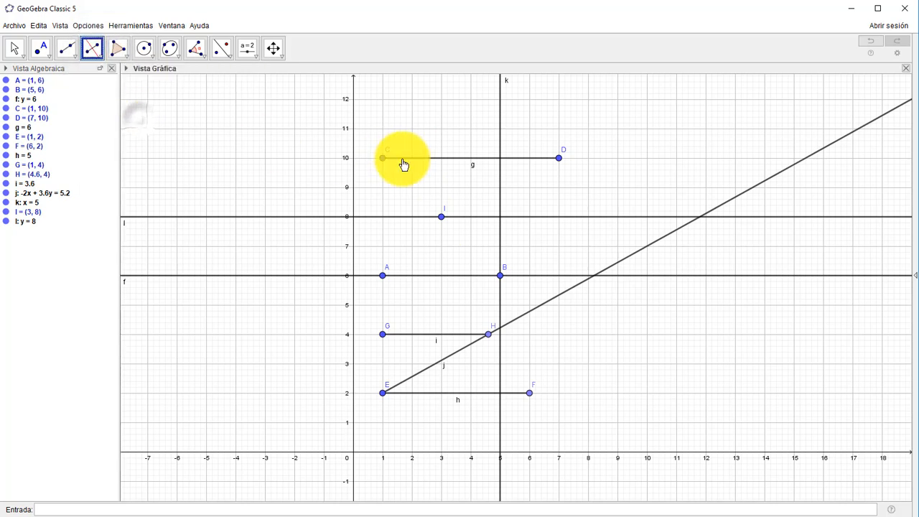
{"action": "left_click", "coordinate": [447, 157]}
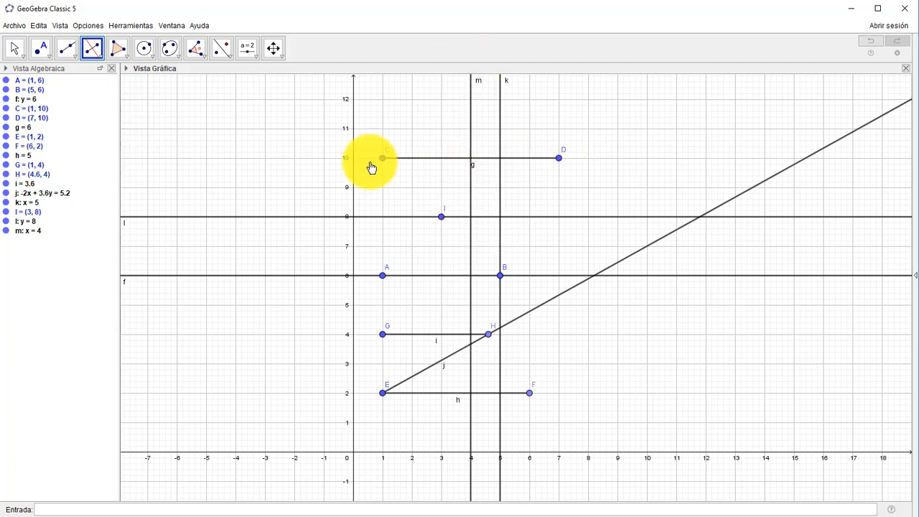
Step: Construct the angle bisector (Bisectriz) between segments GH and EF
{"action": "left_click", "coordinate": [100, 57]}
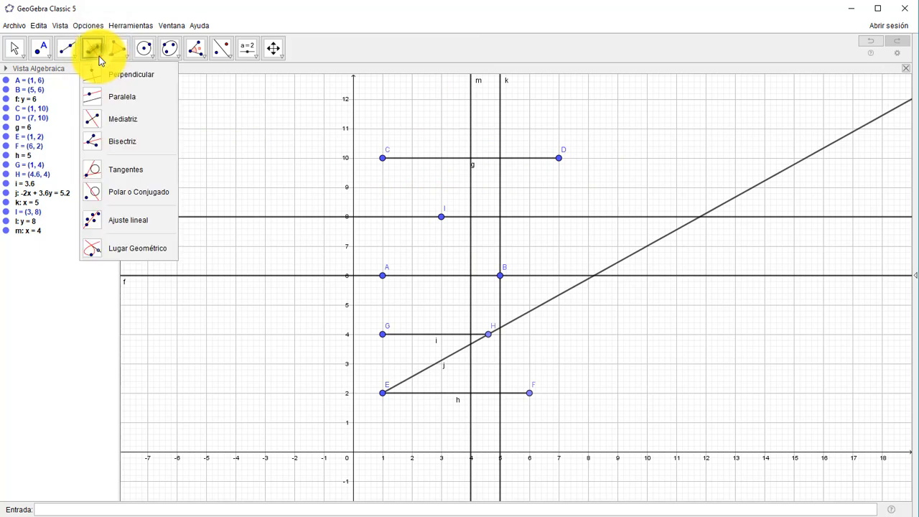
{"action": "left_click", "coordinate": [132, 149]}
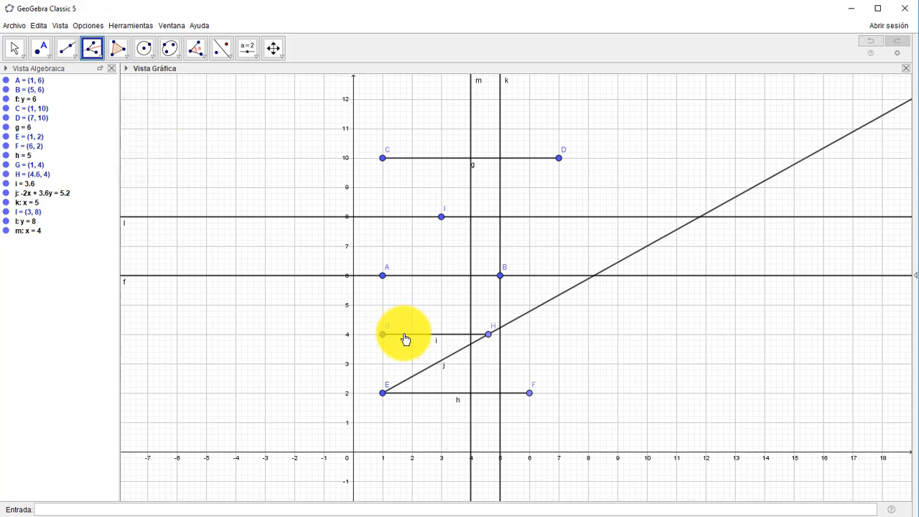
{"action": "left_click", "coordinate": [404, 337]}
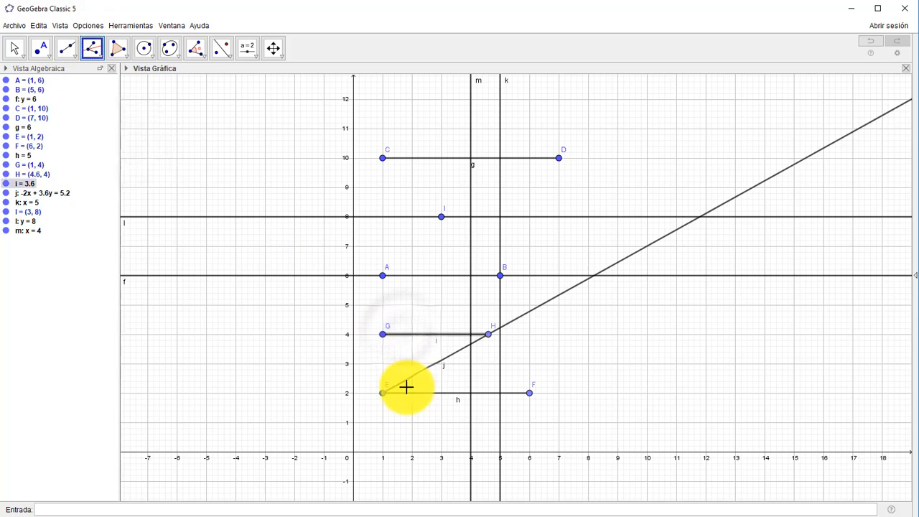
{"action": "left_click", "coordinate": [413, 395]}
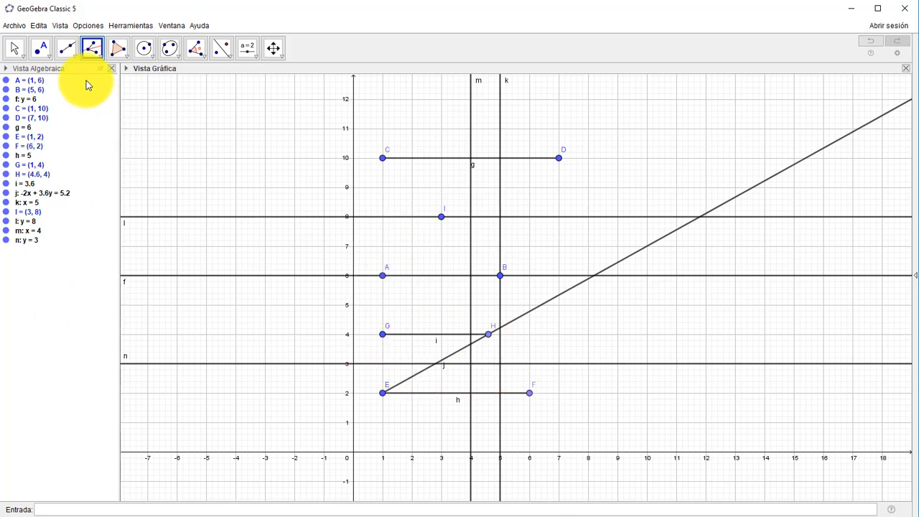
Step: Place three free points at (9, 1), (13, 4) and (0, 2)
{"action": "left_click", "coordinate": [51, 56]}
{"action": "left_click", "coordinate": [53, 57]}
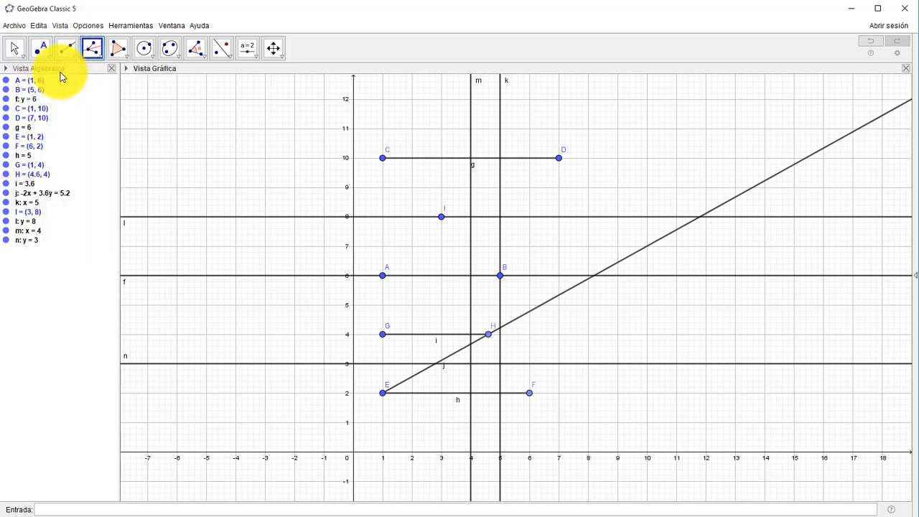
{"action": "left_click", "coordinate": [50, 58]}
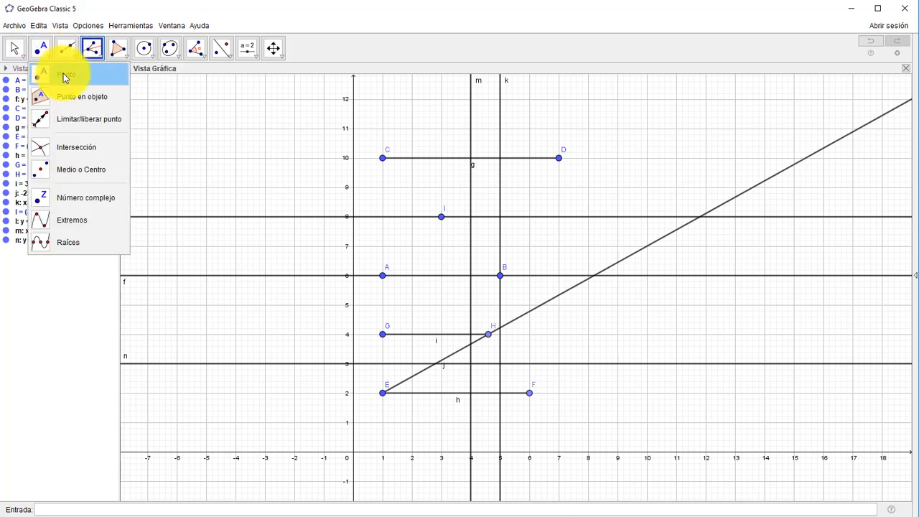
{"action": "left_click", "coordinate": [65, 77]}
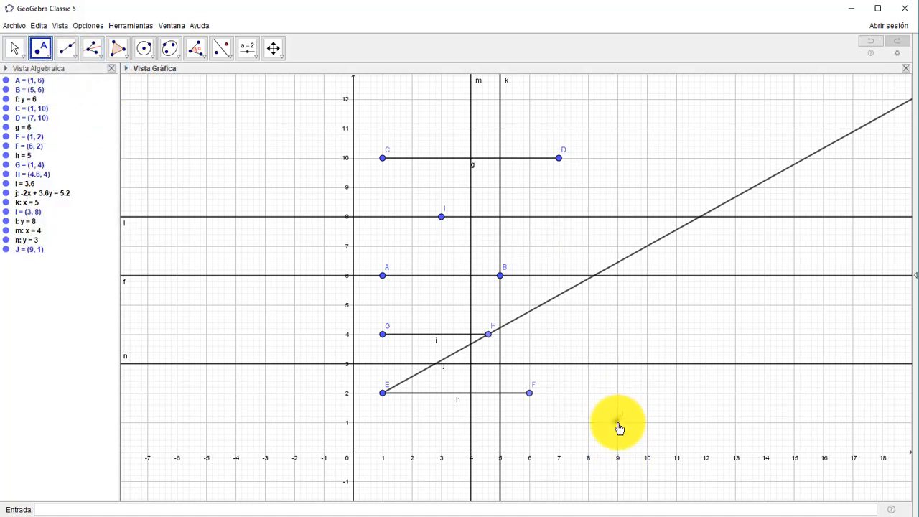
{"action": "left_click", "coordinate": [736, 335]}
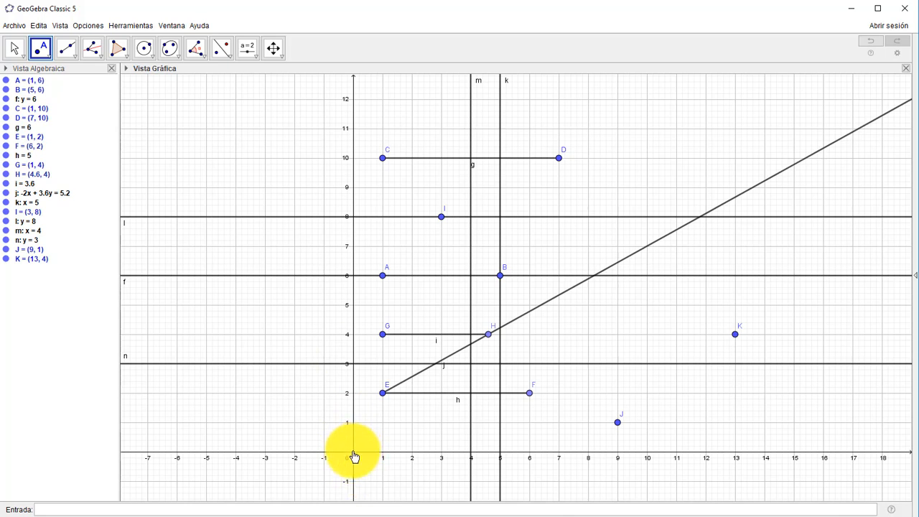
{"action": "left_click", "coordinate": [353, 394]}
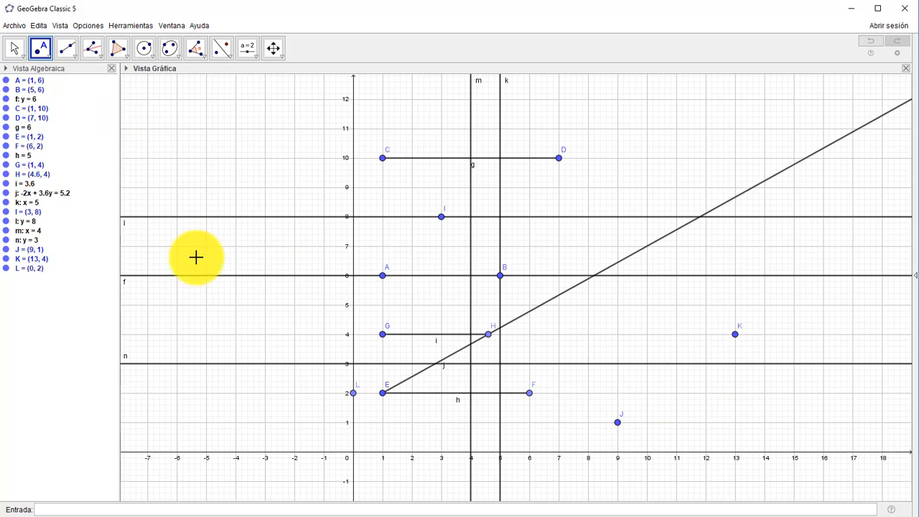
Step: Mark the intersection point (Intersección) of the horizontal line through I and the ray from E through H
{"action": "left_click", "coordinate": [47, 54]}
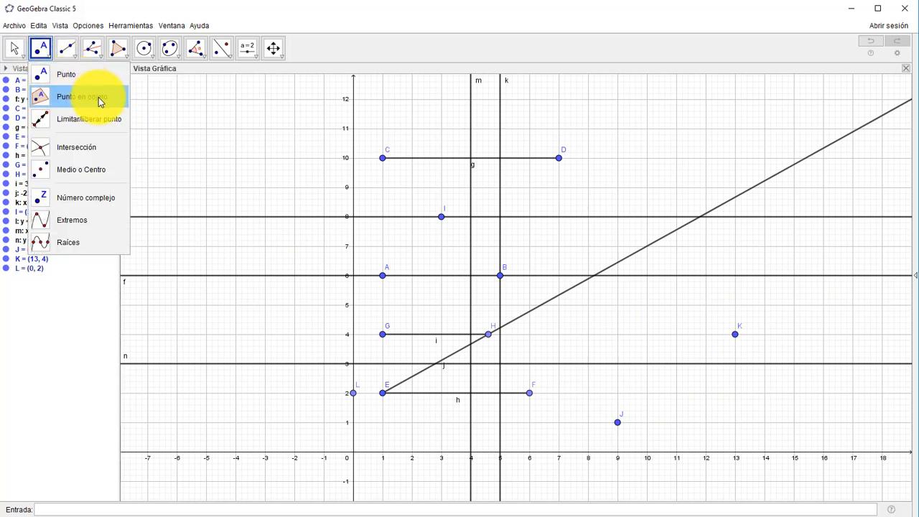
{"action": "left_click", "coordinate": [76, 150]}
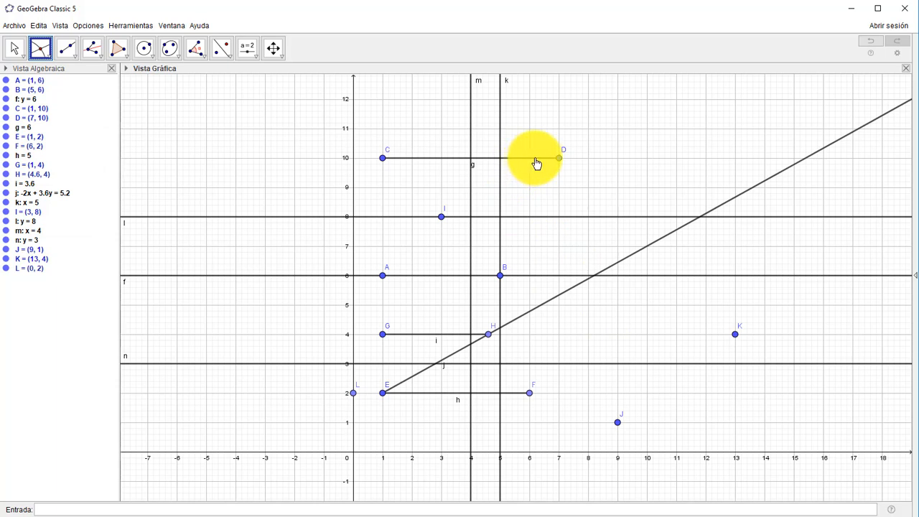
{"action": "left_click", "coordinate": [651, 219]}
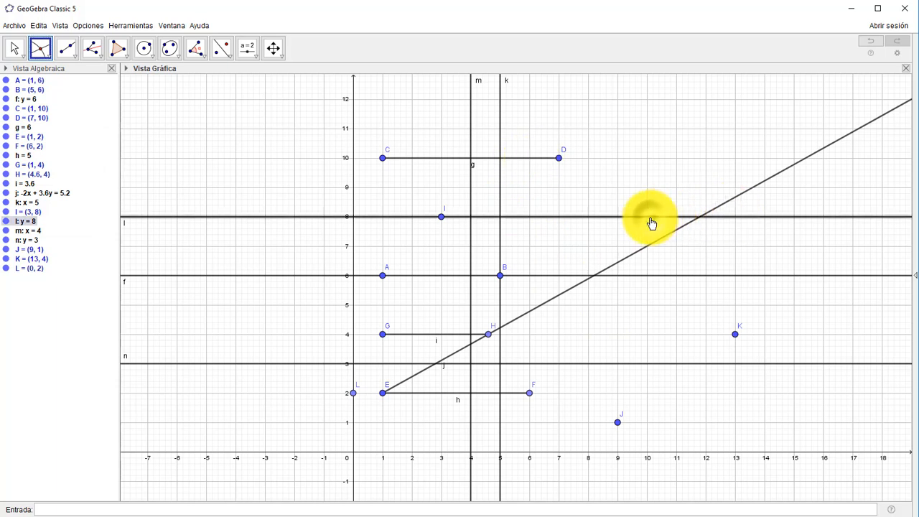
{"action": "left_click", "coordinate": [743, 199]}
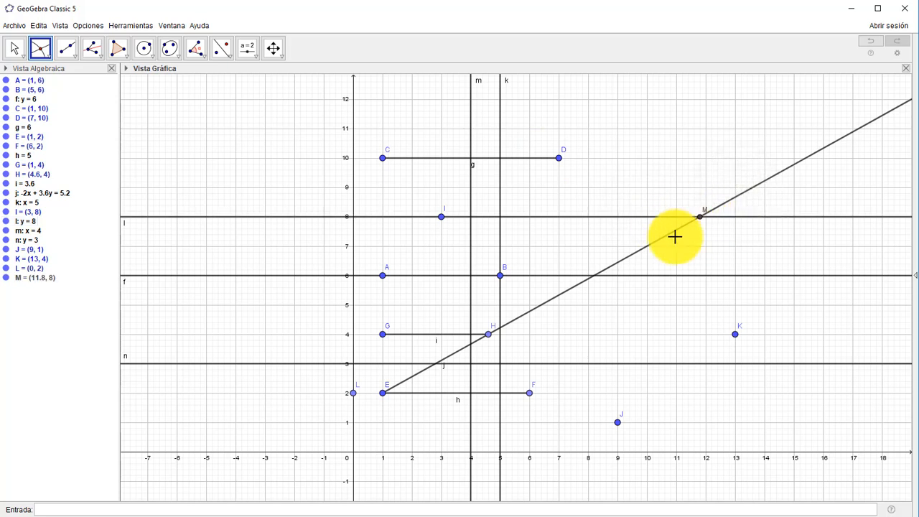
Step: Construct the midpoint (Medio o Centro) between points J and K
{"action": "left_click", "coordinate": [46, 55]}
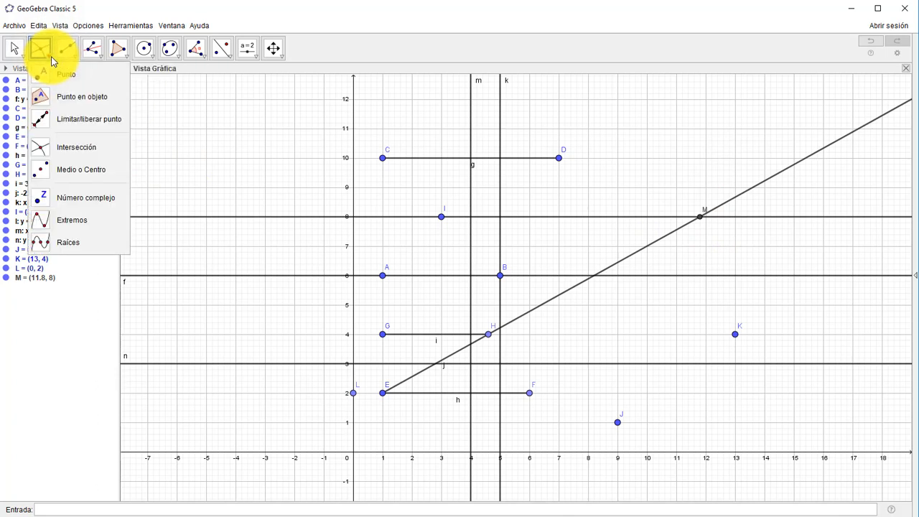
{"action": "left_click", "coordinate": [84, 172]}
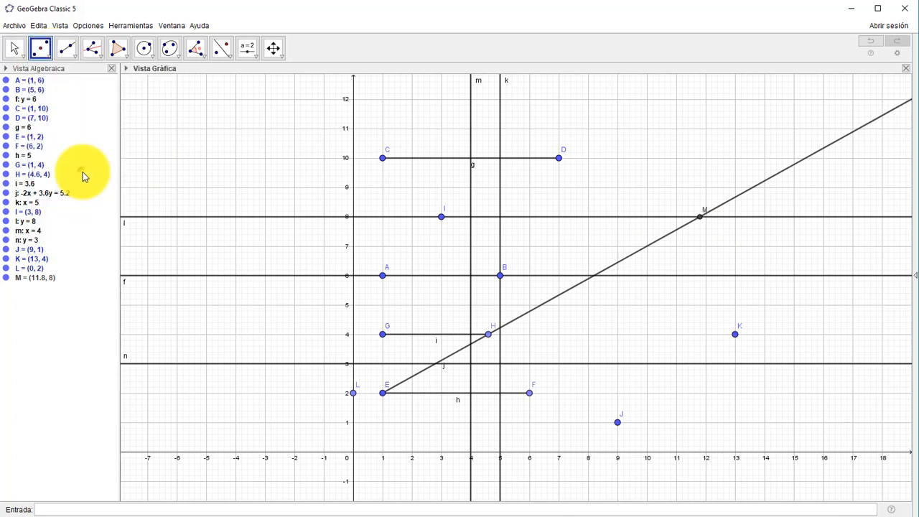
{"action": "left_click", "coordinate": [617, 423]}
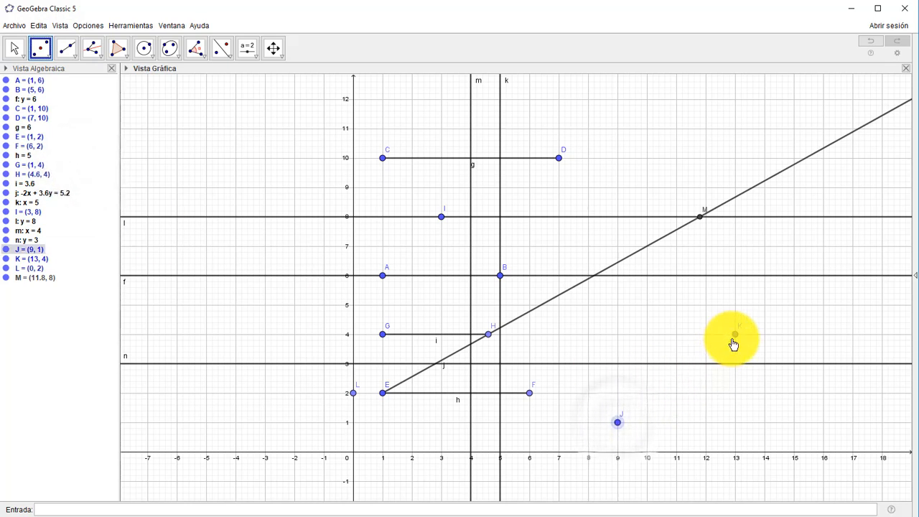
{"action": "left_click", "coordinate": [735, 335]}
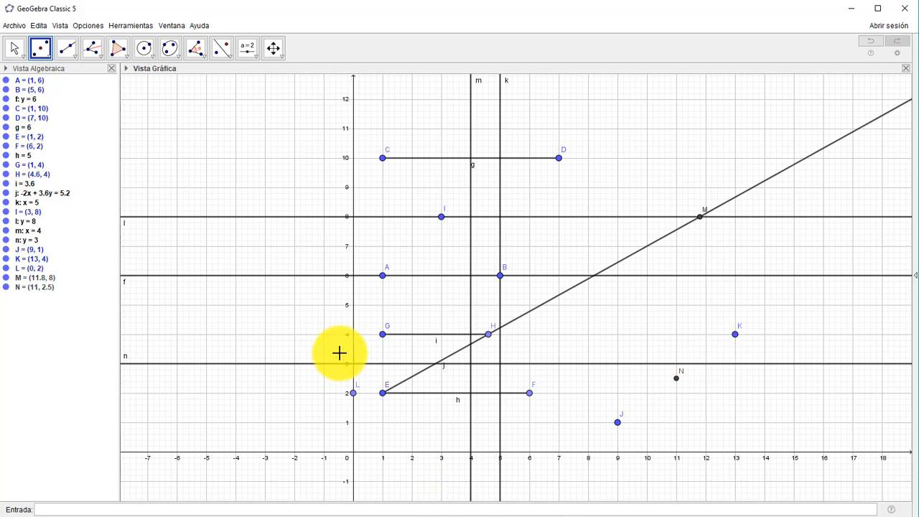
Step: Draw a triangle with the Polígono tool using existing points L, J and K as vertices
{"action": "left_click", "coordinate": [127, 61]}
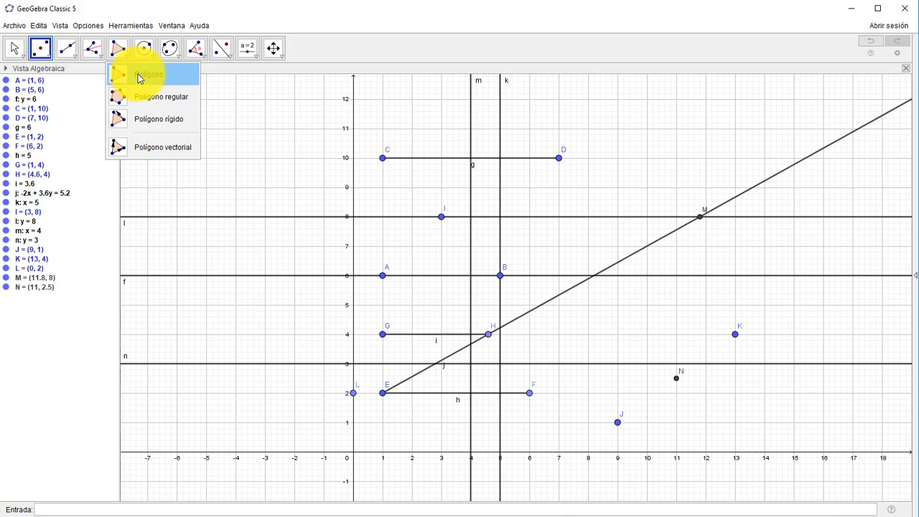
{"action": "left_click", "coordinate": [140, 79]}
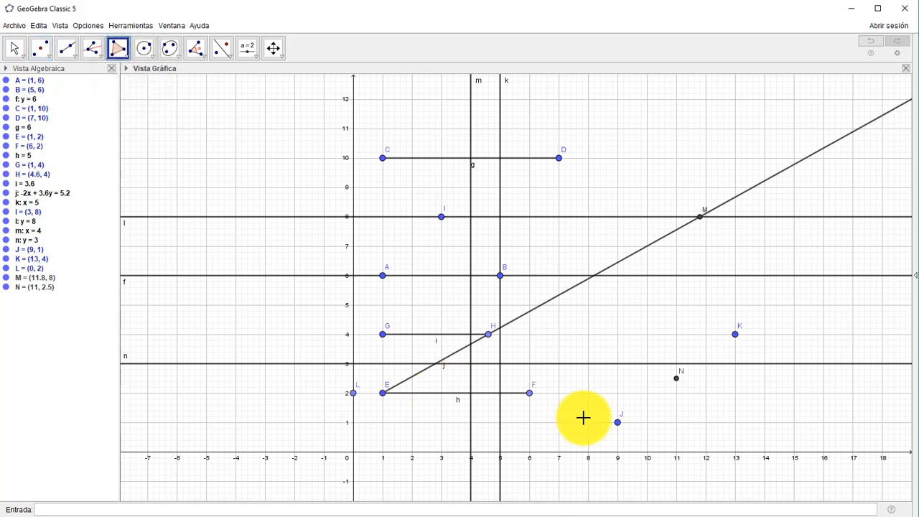
{"action": "left_click", "coordinate": [357, 397]}
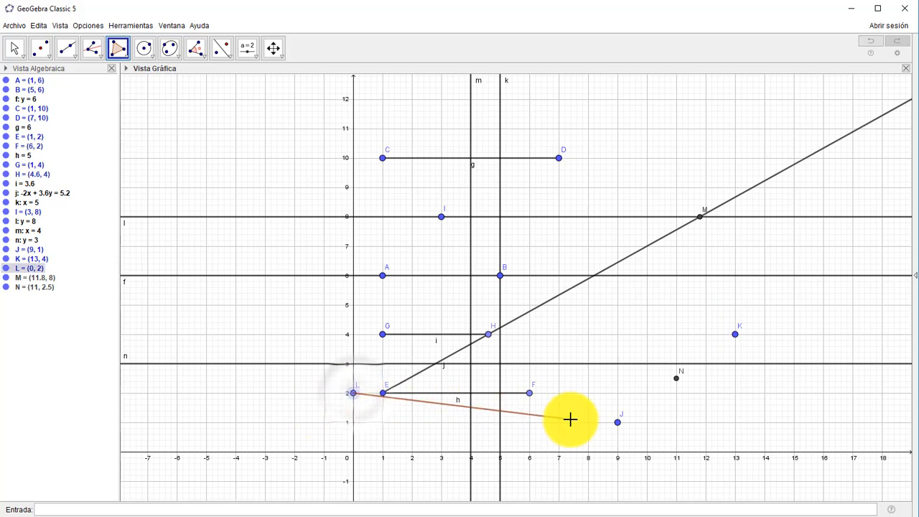
{"action": "left_click", "coordinate": [617, 424]}
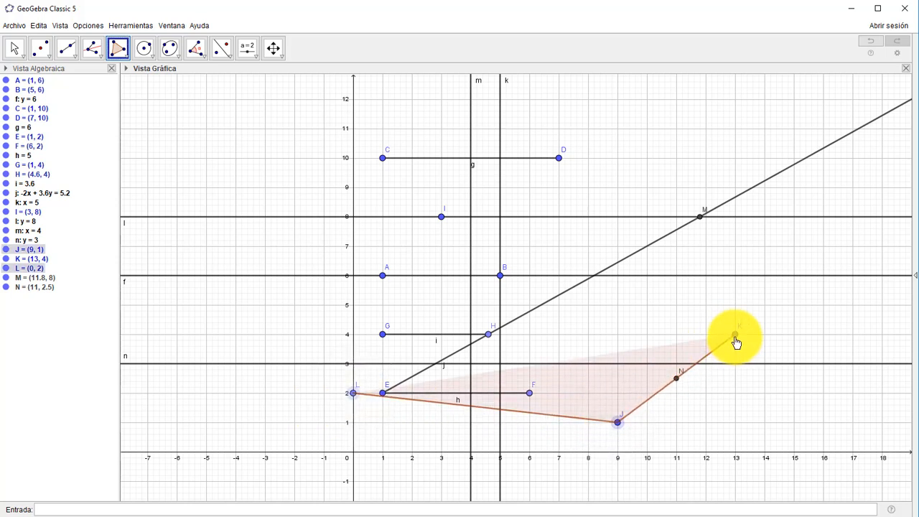
{"action": "left_click", "coordinate": [735, 336]}
{"action": "left_click", "coordinate": [354, 393]}
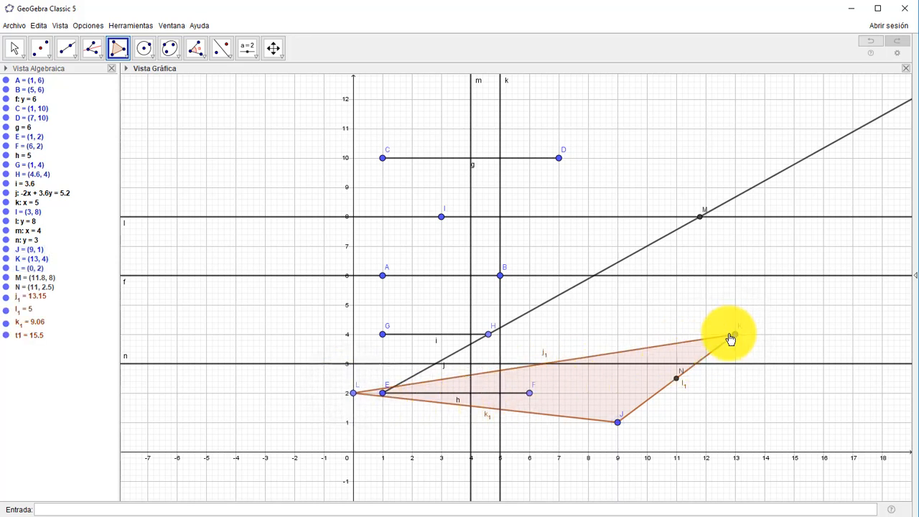
Step: Draw a five-sided polygon through the existing points C, G, H, B and D, closing it at C
{"action": "left_click", "coordinate": [383, 159]}
{"action": "left_click", "coordinate": [384, 334]}
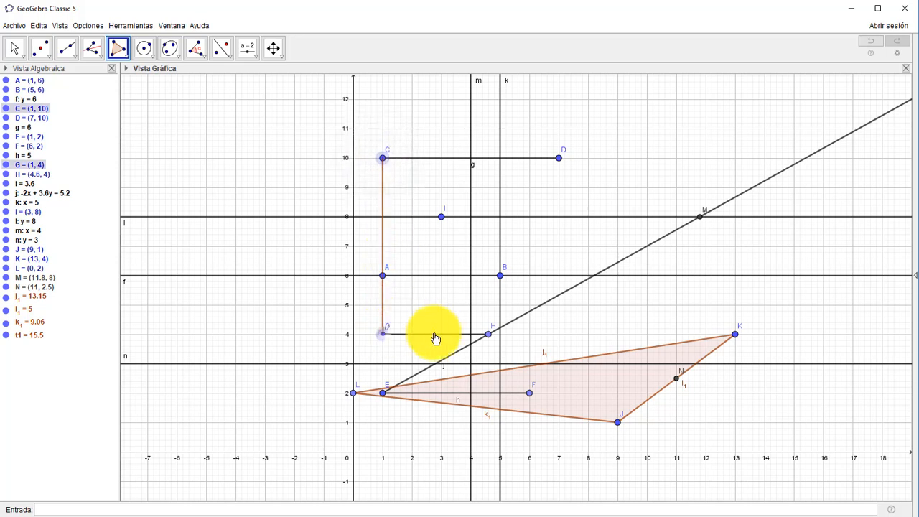
{"action": "left_click", "coordinate": [489, 334]}
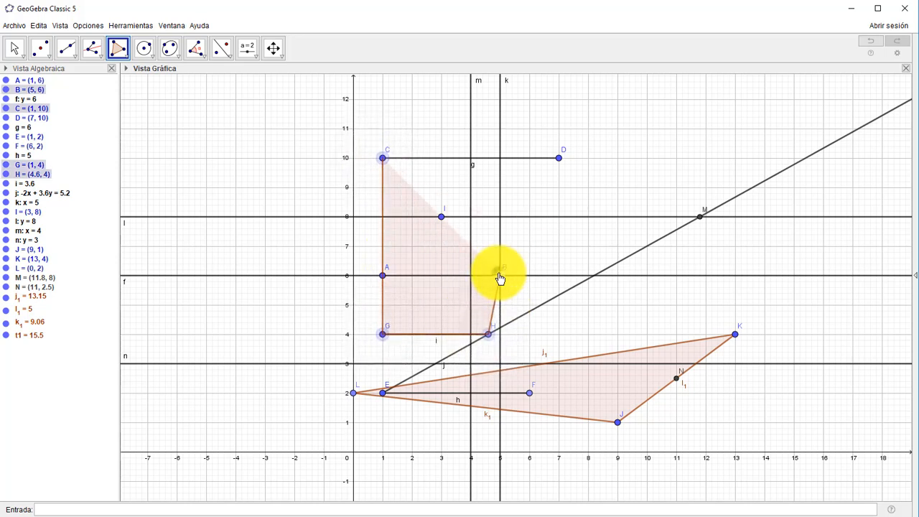
{"action": "left_click", "coordinate": [501, 277]}
{"action": "left_click", "coordinate": [559, 158]}
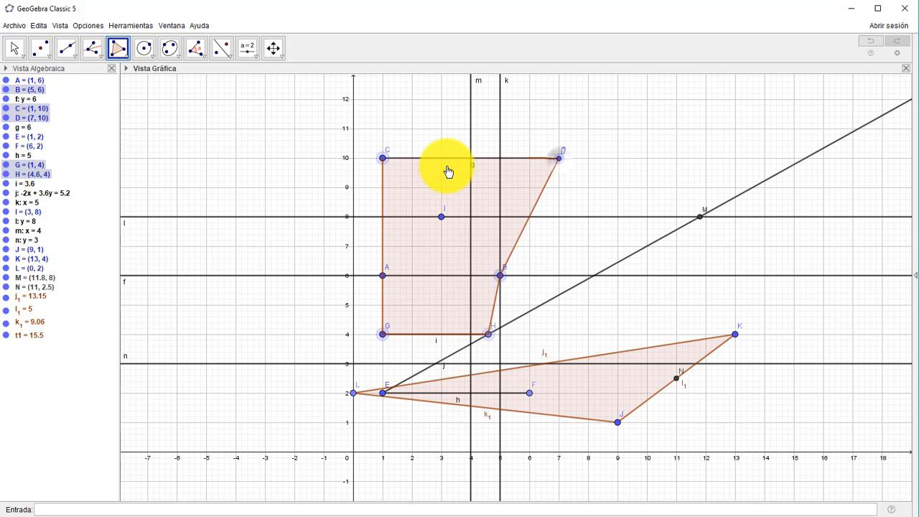
{"action": "left_click", "coordinate": [384, 160]}
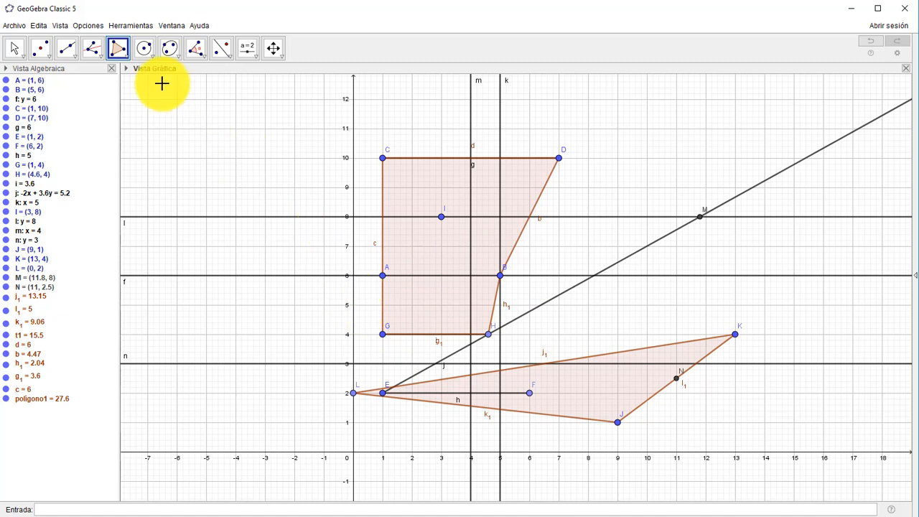
Step: Draw a house-shaped polygon with new vertices at (-6, 11), (-6, 9), (-4, 9), (-4, 11) and (-5, 12)
{"action": "left_click", "coordinate": [176, 128]}
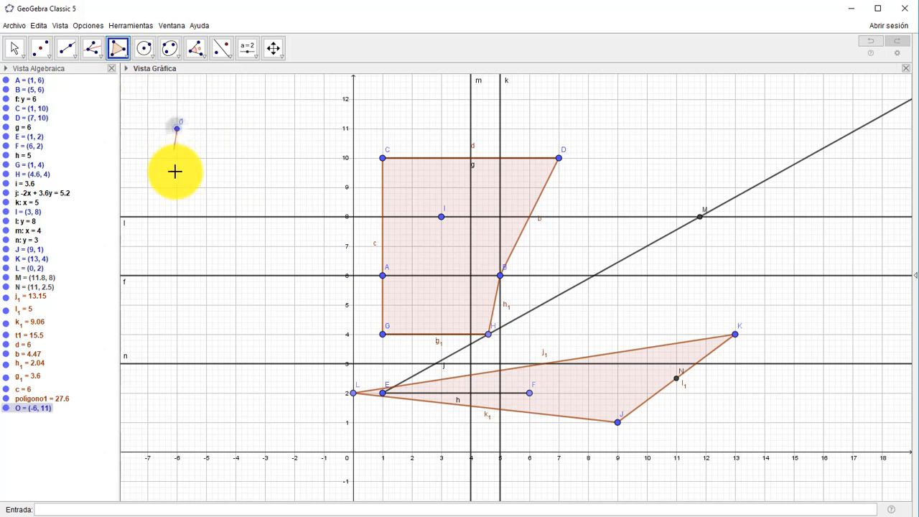
{"action": "left_click", "coordinate": [178, 186]}
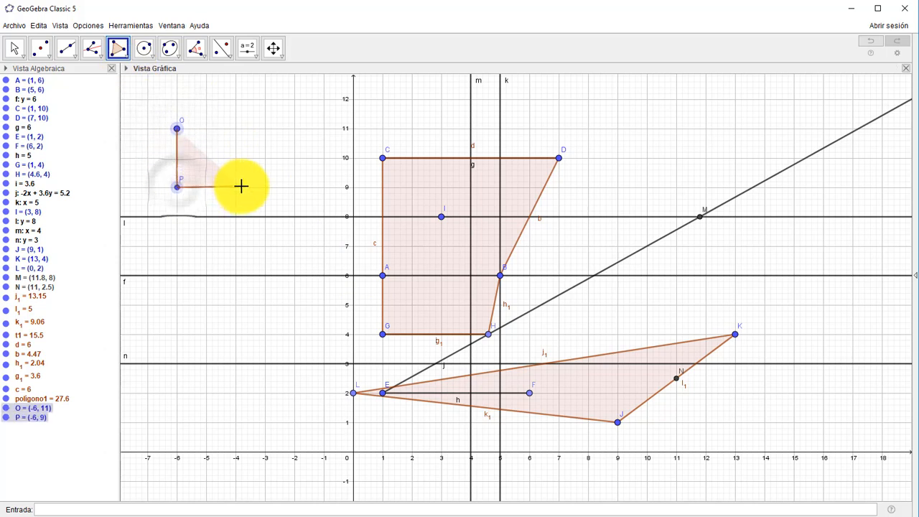
{"action": "left_click", "coordinate": [237, 187]}
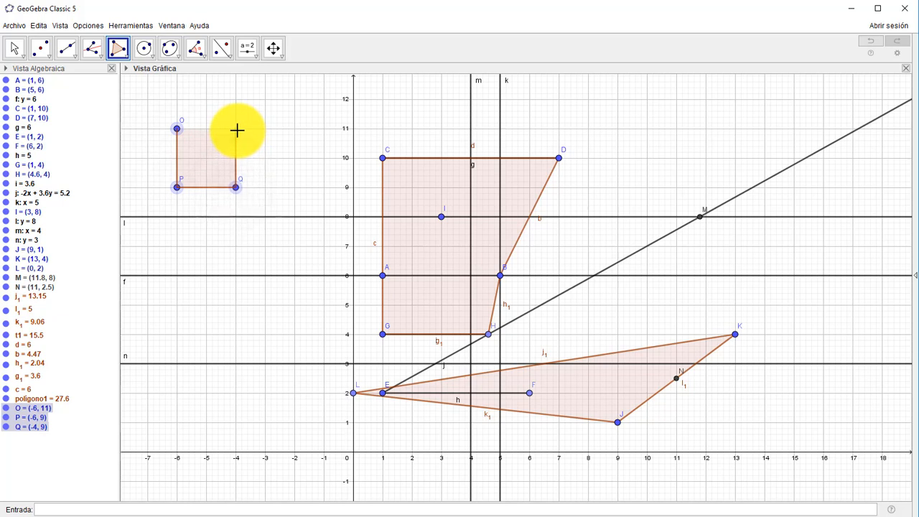
{"action": "left_click", "coordinate": [236, 129]}
{"action": "left_click", "coordinate": [207, 99]}
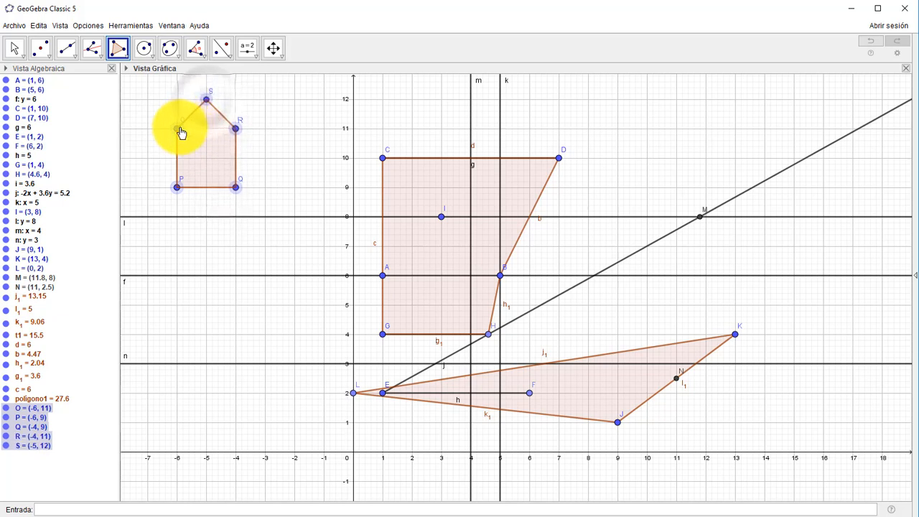
{"action": "left_click", "coordinate": [178, 130]}
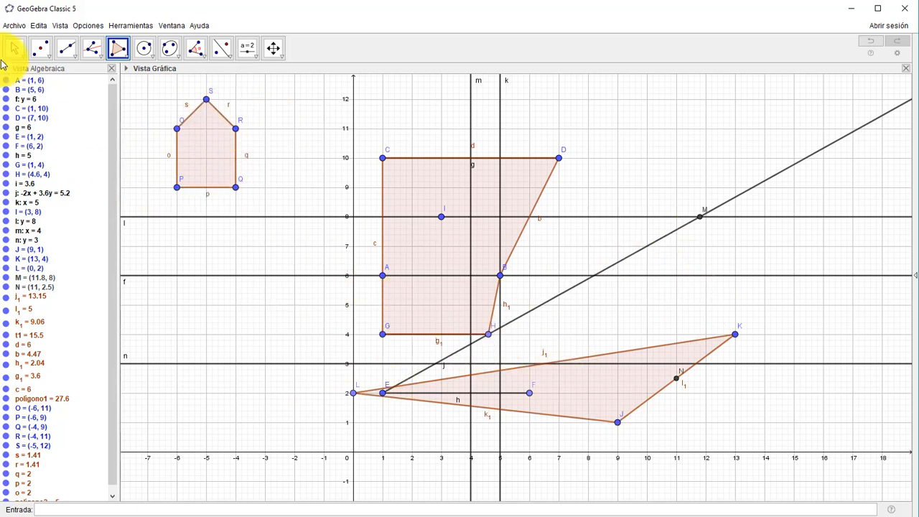
Step: Draw a horizontal segment from (-6, 1) to (-3, 1)
{"action": "left_click", "coordinate": [75, 56]}
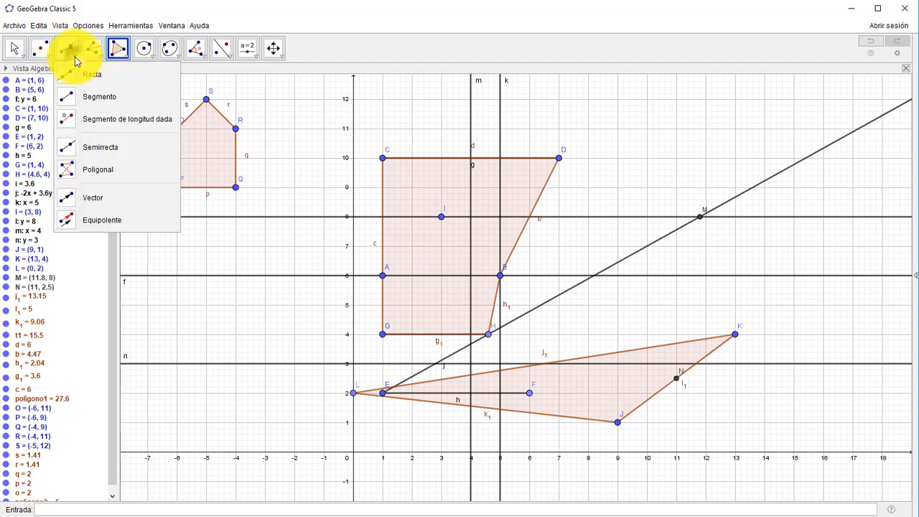
{"action": "left_click", "coordinate": [98, 94]}
{"action": "left_click", "coordinate": [176, 422]}
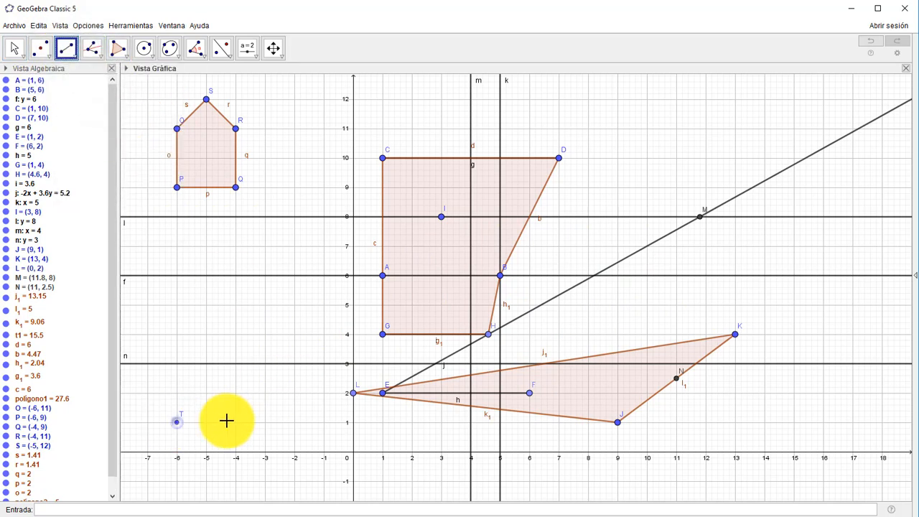
{"action": "left_click", "coordinate": [265, 422]}
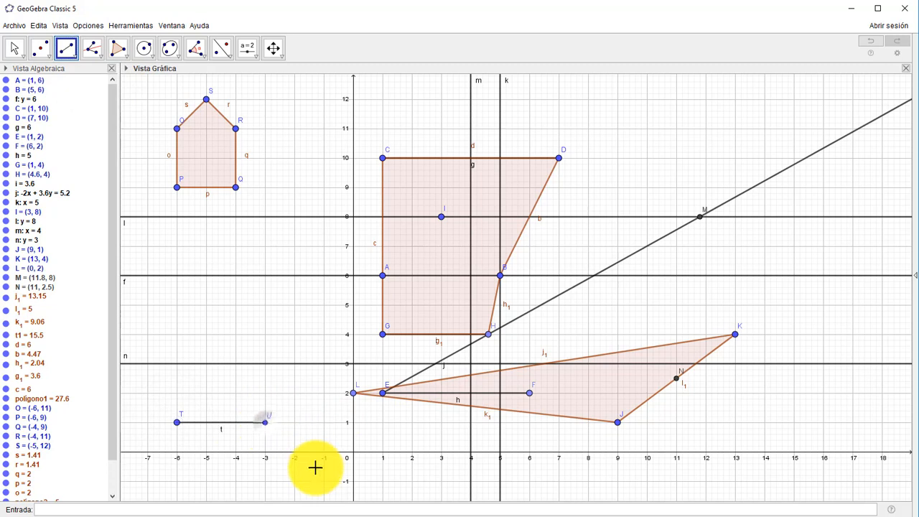
Step: Draw a regular polygon with 8 vertices using the existing segment from T to U as its base side
{"action": "left_click", "coordinate": [122, 61]}
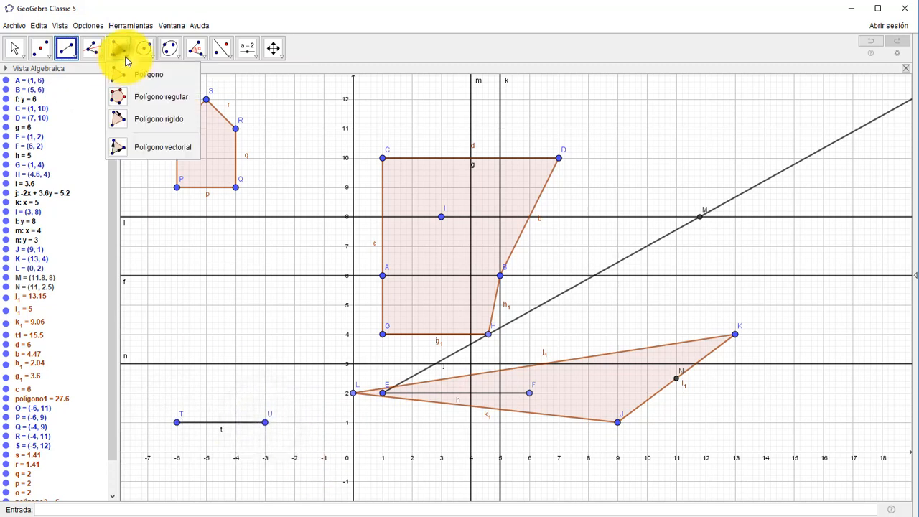
{"action": "left_click", "coordinate": [147, 98]}
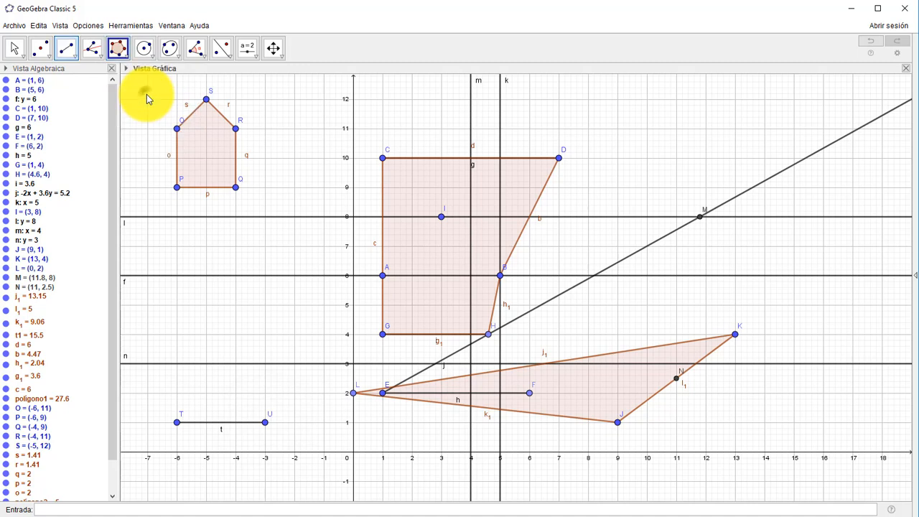
{"action": "left_click", "coordinate": [176, 423]}
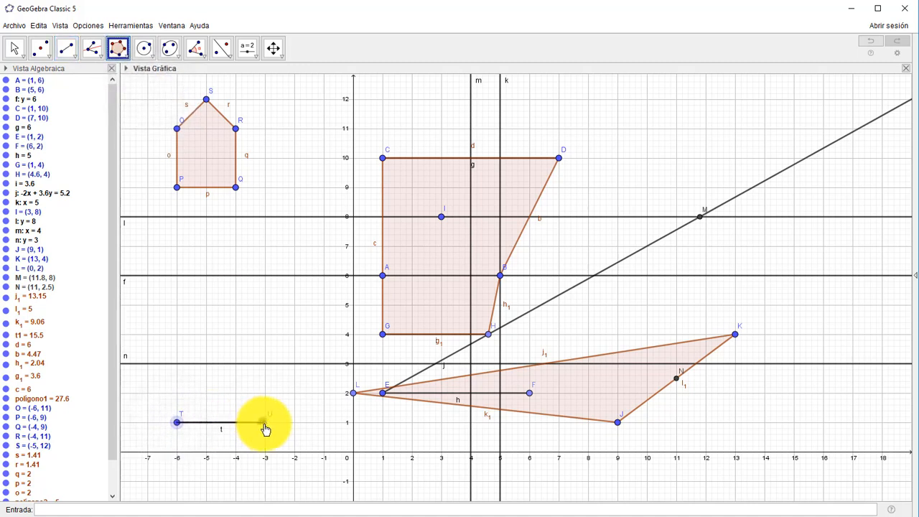
{"action": "left_click", "coordinate": [265, 424]}
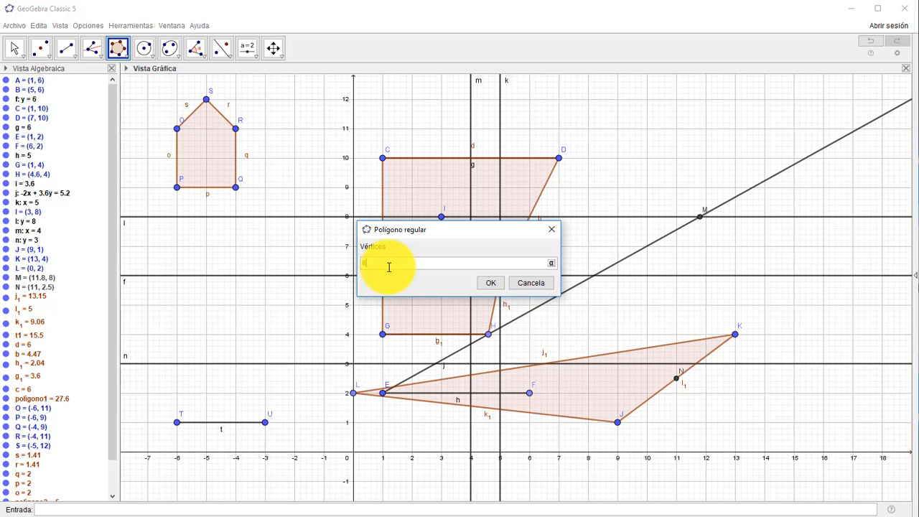
{"action": "left_click", "coordinate": [491, 284]}
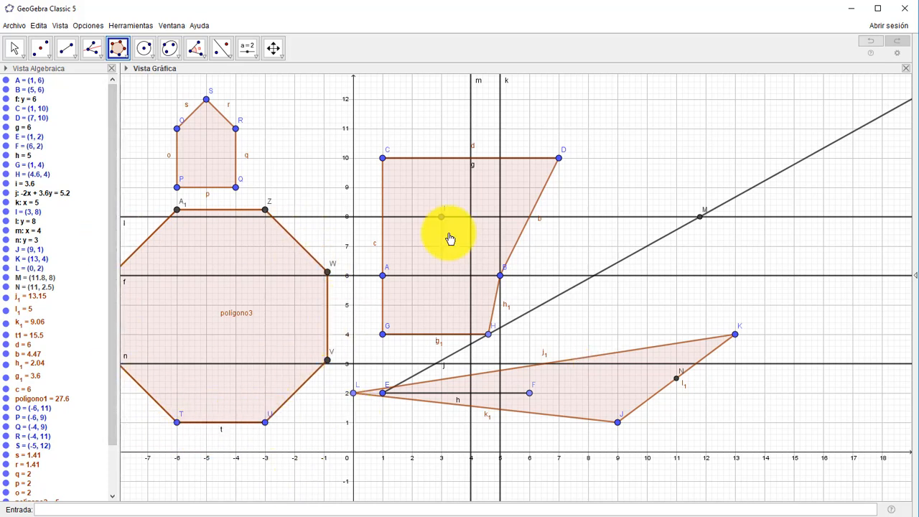
Step: Draw a regular hexagon with its base side from (10, 10) to (12, 10)
{"action": "left_click", "coordinate": [126, 57]}
{"action": "left_click", "coordinate": [143, 79]}
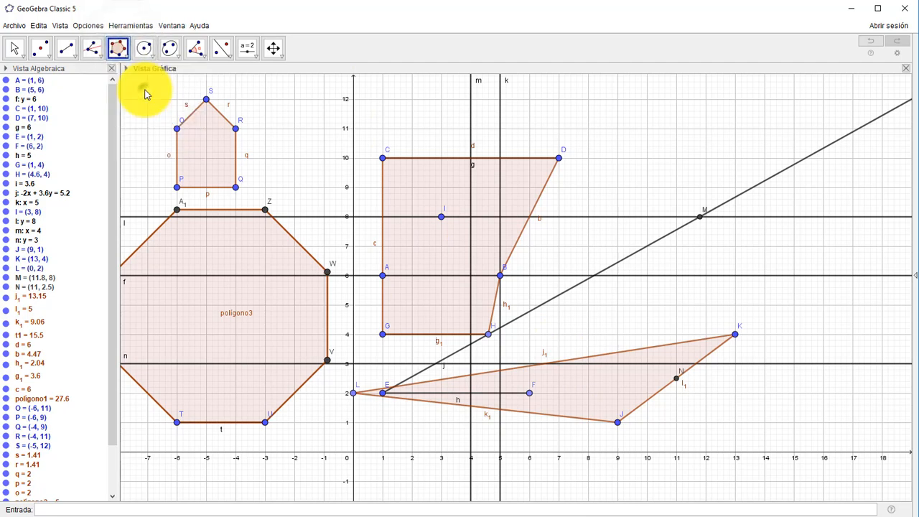
{"action": "scroll", "coordinate": [628, 263], "scroll_direction": "down", "scroll_amount": 4}
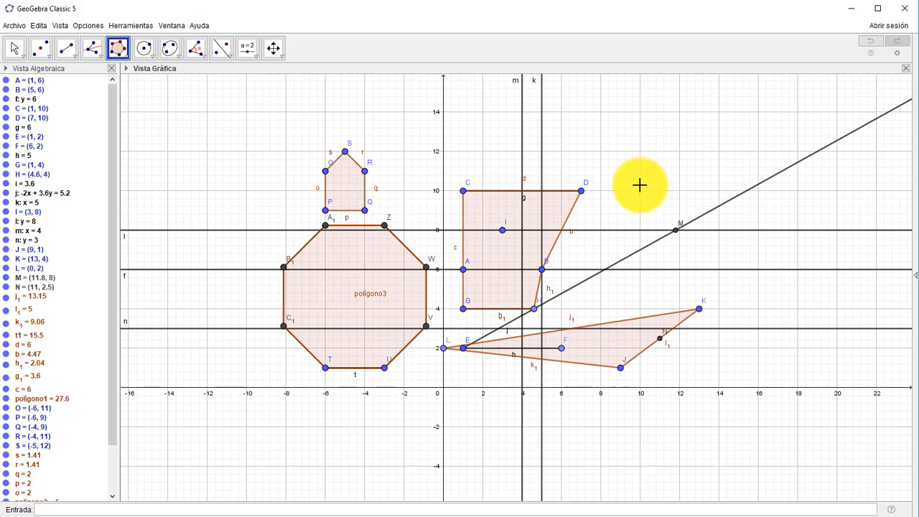
{"action": "left_click", "coordinate": [680, 191]}
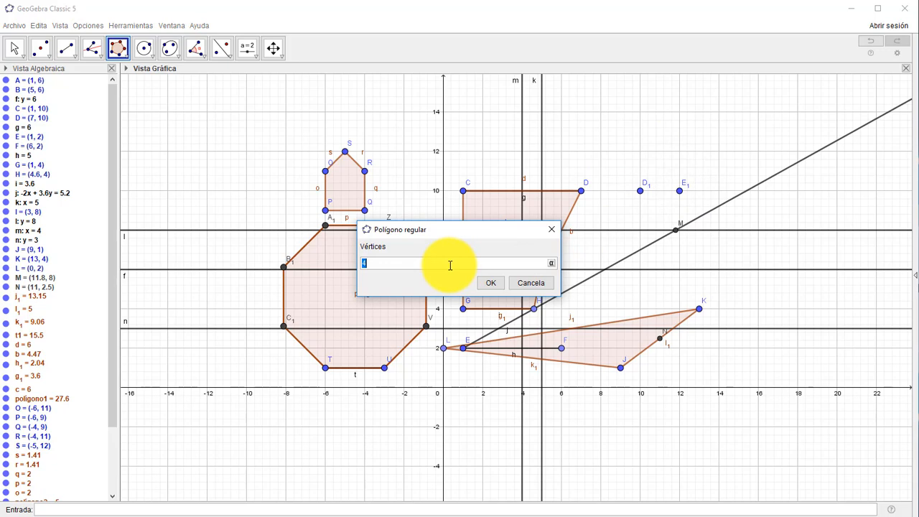
{"action": "key", "text": "Return"}
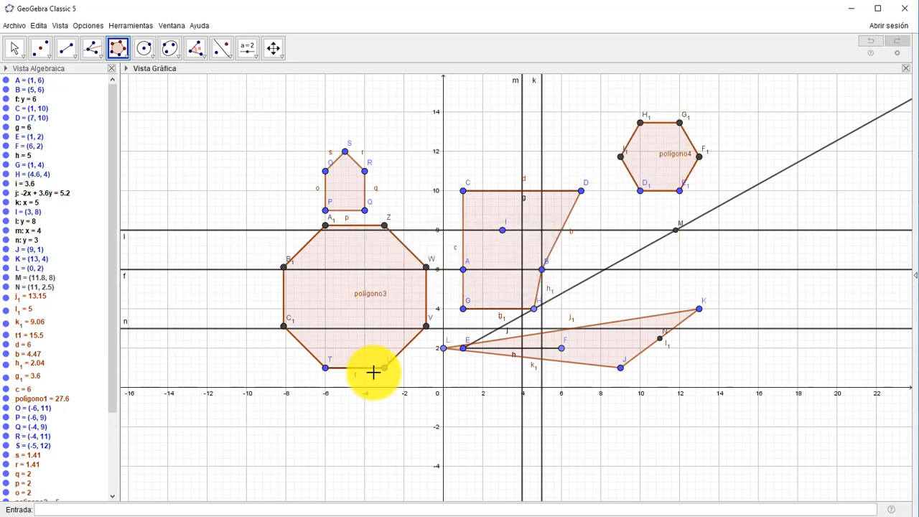
Step: Place a point near (10, -2) and another on triangle side LJ with Polígono regular, then cancel the polygon
{"action": "left_click", "coordinate": [647, 430]}
{"action": "left_click", "coordinate": [545, 359]}
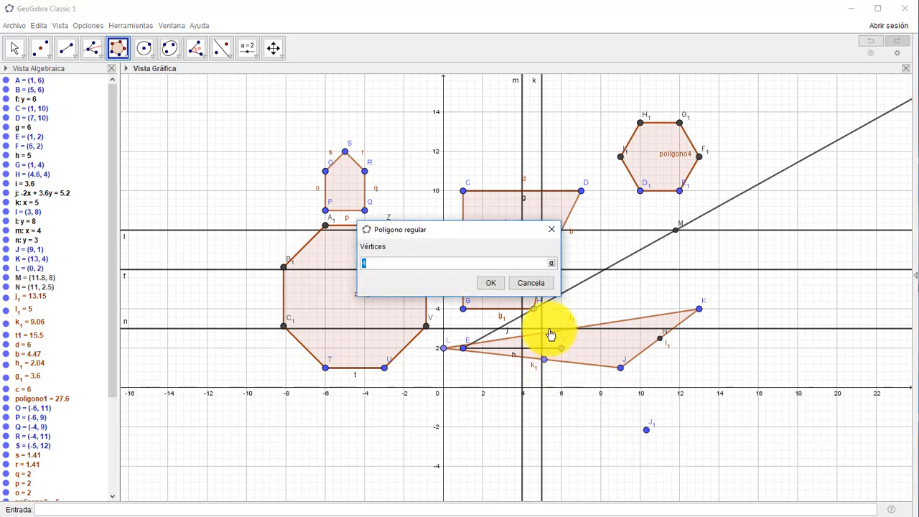
{"action": "left_click", "coordinate": [528, 287]}
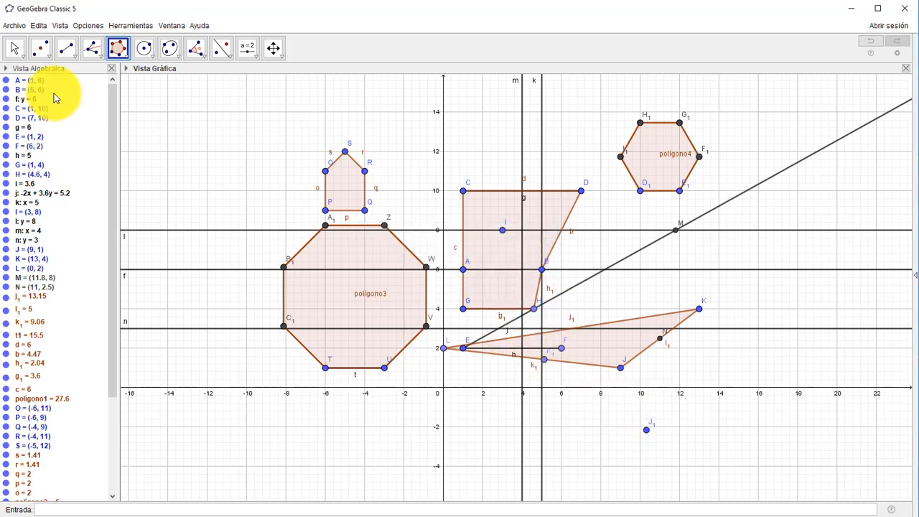
Step: Draw a circle centred on point M and passing through the hexagon's lower vertex at (12, 10)
{"action": "left_click", "coordinate": [16, 49]}
{"action": "left_click_drag", "start_coordinate": [601, 443], "coordinate": [381, 446]}
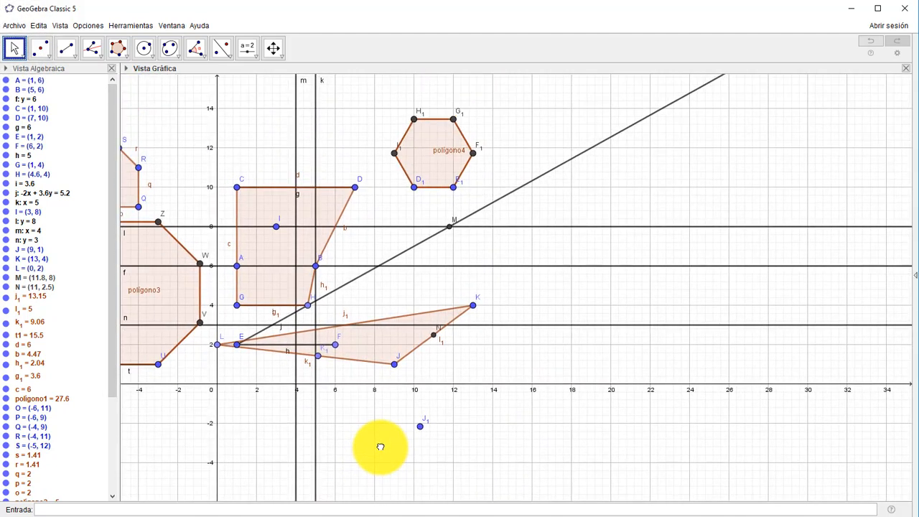
{"action": "left_click", "coordinate": [150, 61]}
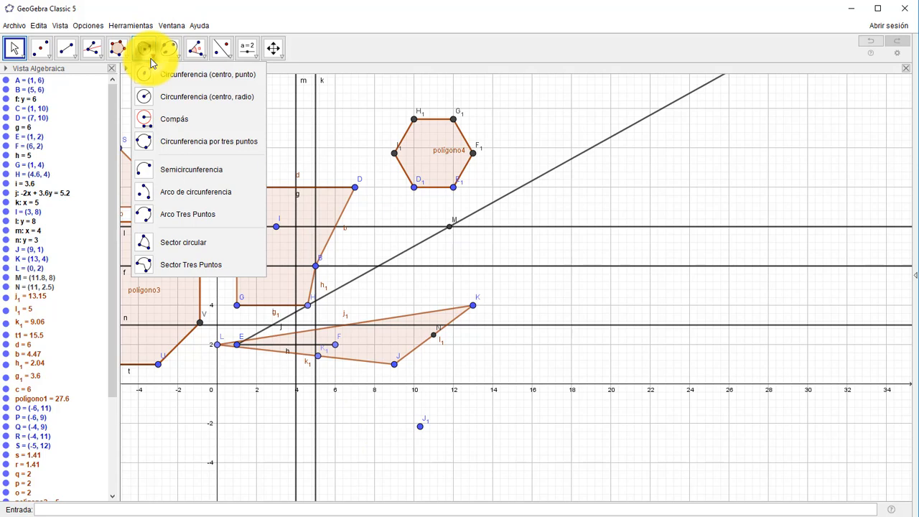
{"action": "left_click", "coordinate": [194, 76]}
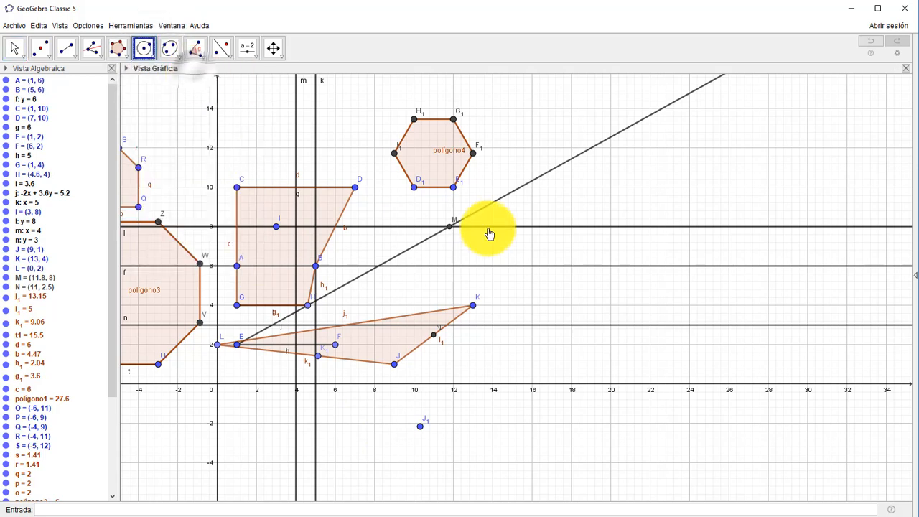
{"action": "left_click", "coordinate": [448, 227]}
{"action": "left_click", "coordinate": [413, 119]}
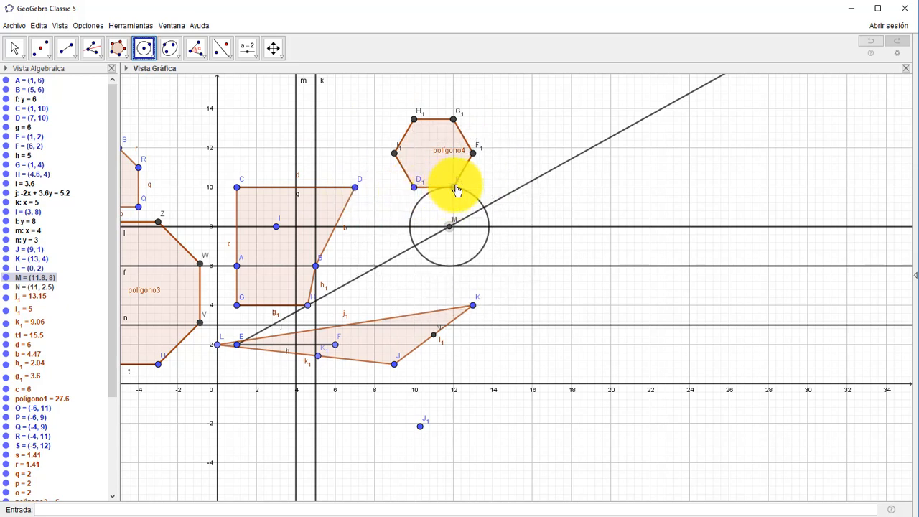
{"action": "left_click", "coordinate": [456, 189]}
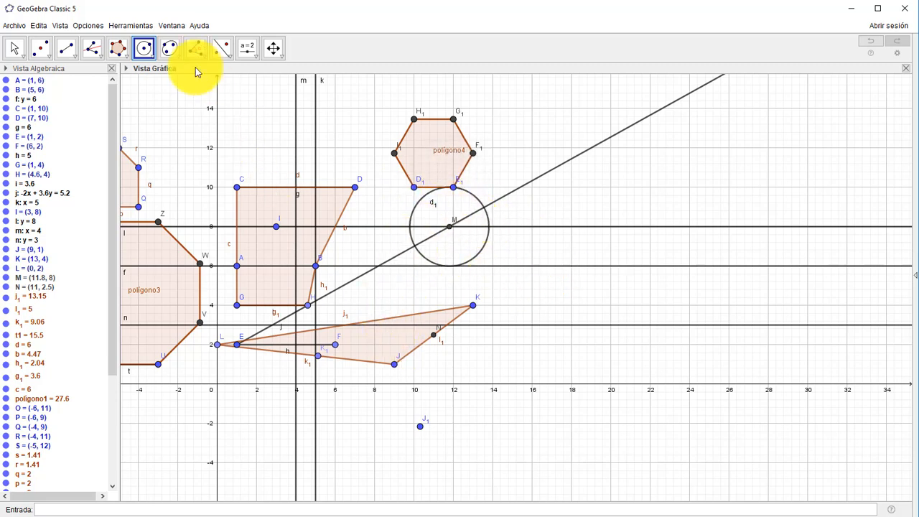
Step: Draw a circle centred on point K with a radius of 5
{"action": "left_click", "coordinate": [154, 56]}
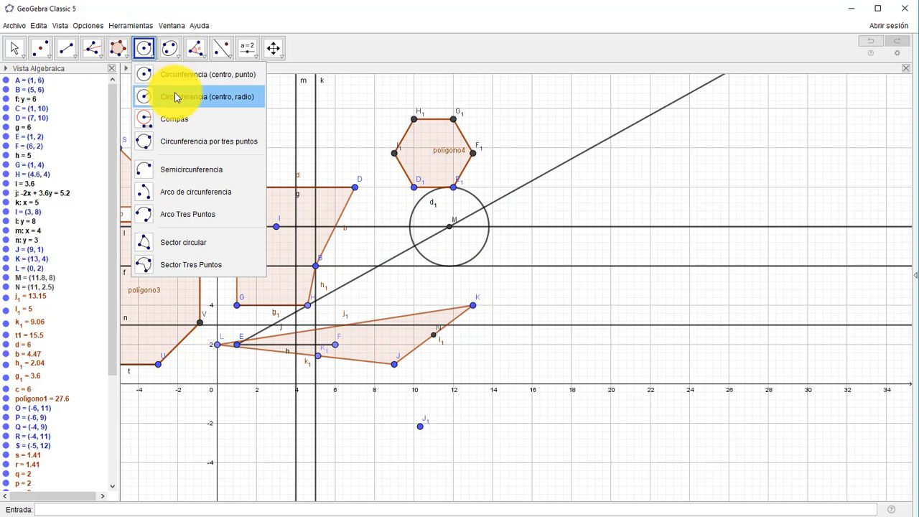
{"action": "left_click", "coordinate": [176, 98]}
{"action": "left_click", "coordinate": [473, 306]}
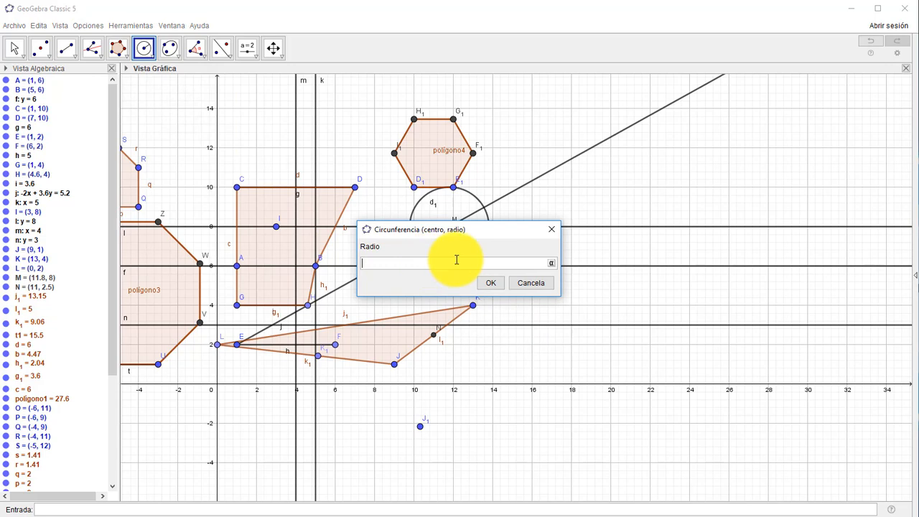
{"action": "key", "text": "Return"}
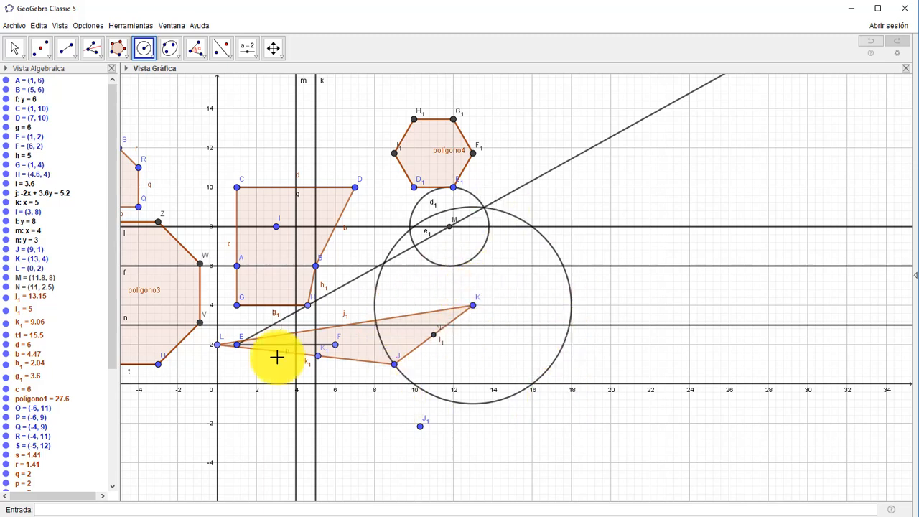
Step: Draw a horizontal segment from (14, -8) to (22, -8) in the empty area below the x-axis
{"action": "left_click", "coordinate": [145, 50]}
{"action": "mouse_move", "coordinate": [170, 48]}
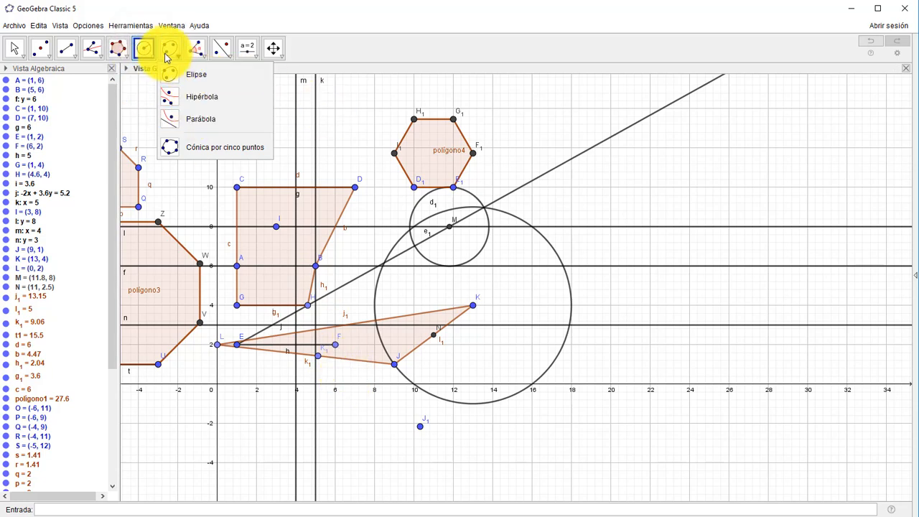
{"action": "mouse_move", "coordinate": [65, 57]}
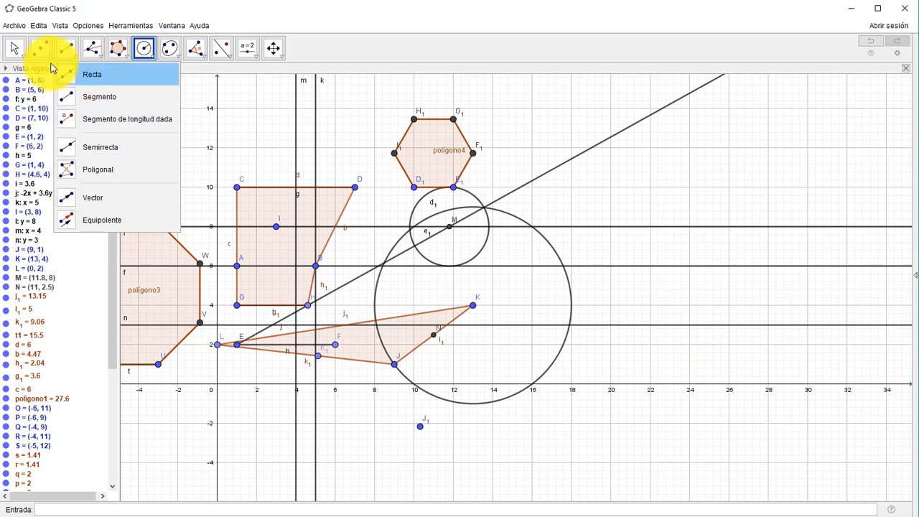
{"action": "left_click", "coordinate": [21, 55]}
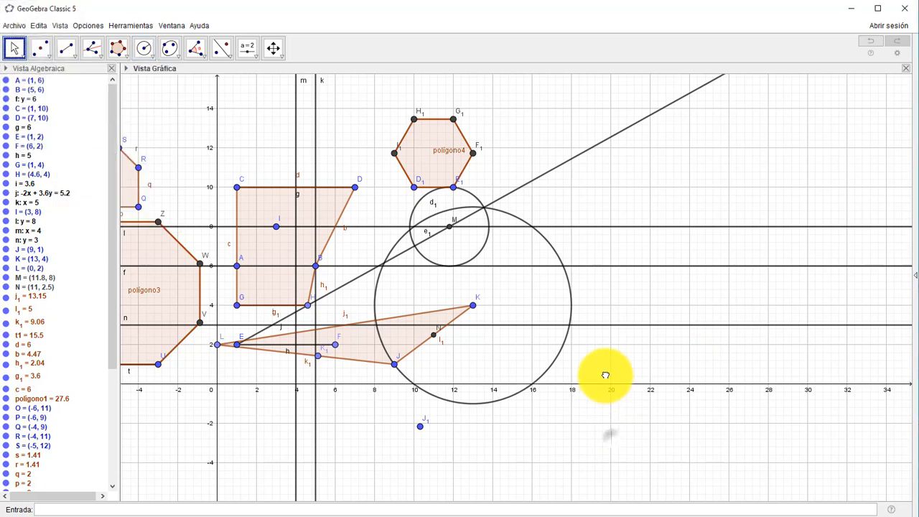
{"action": "left_click_drag", "start_coordinate": [611, 431], "coordinate": [632, 253]}
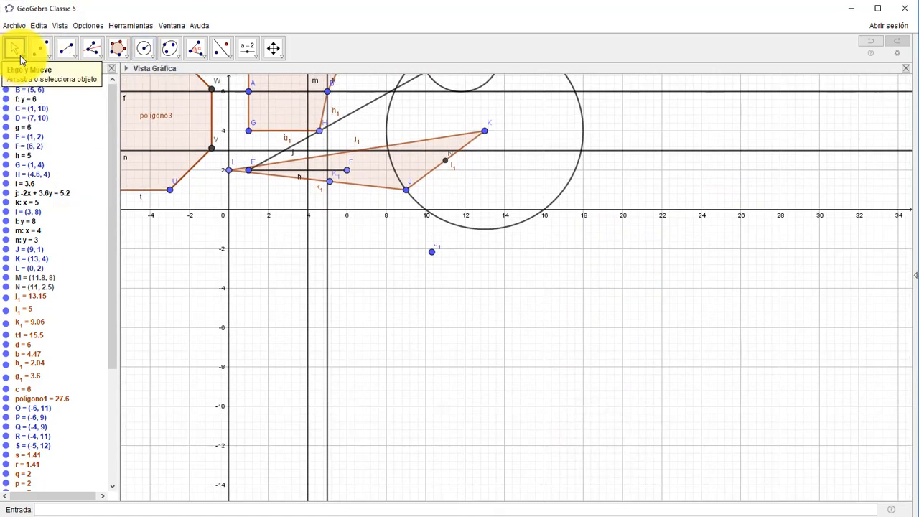
{"action": "left_click", "coordinate": [72, 57]}
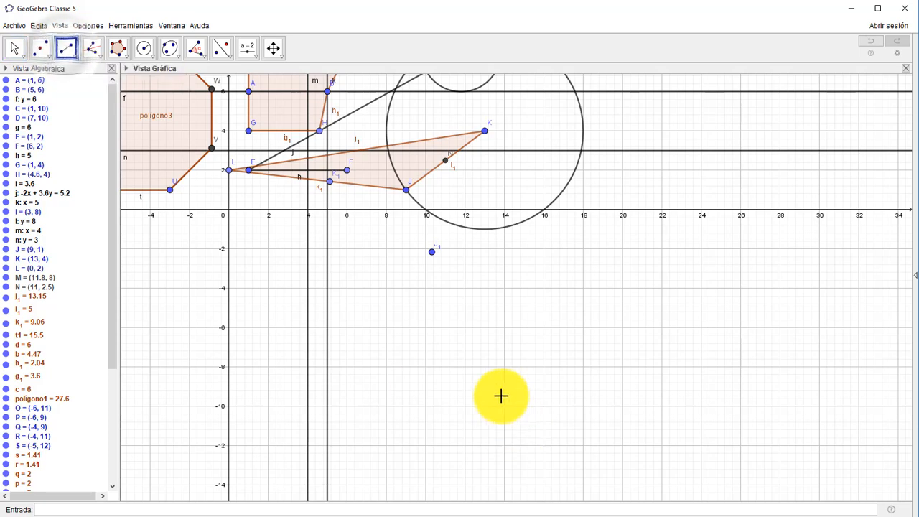
{"action": "left_click", "coordinate": [504, 367]}
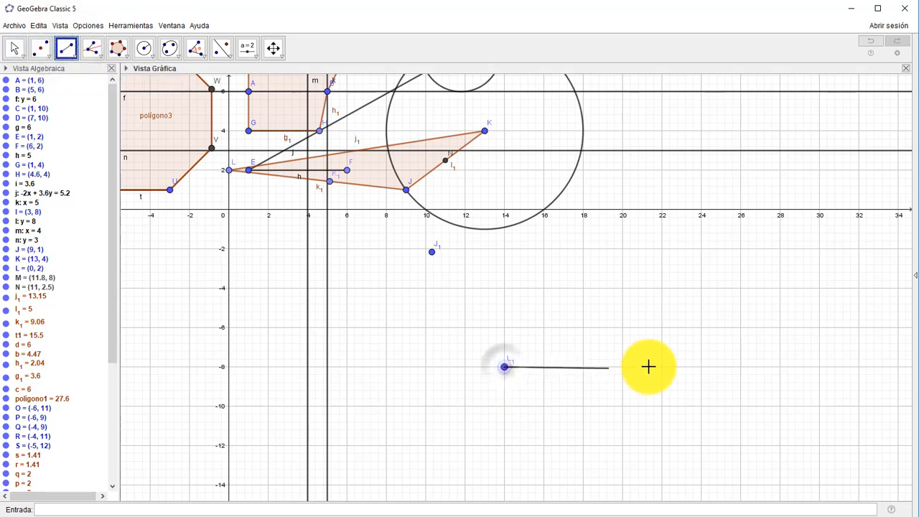
{"action": "left_click", "coordinate": [662, 367]}
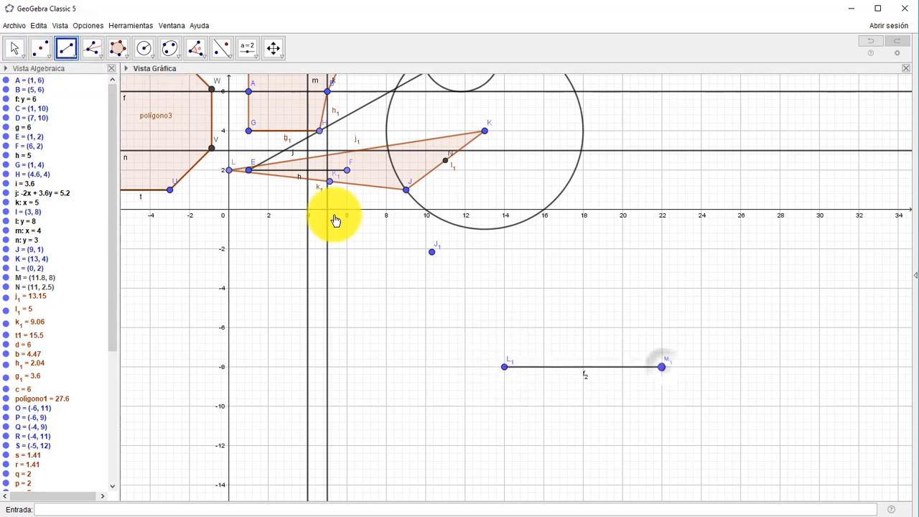
Step: Use Compás to draw a circle centred on L₁ with the length of segment L₁M₁ as its radius
{"action": "left_click", "coordinate": [153, 57]}
{"action": "mouse_move", "coordinate": [153, 58]}
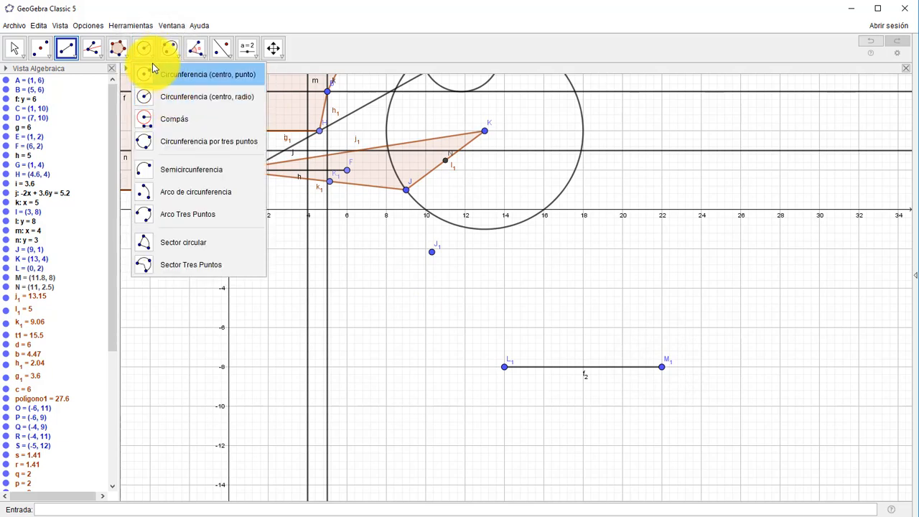
{"action": "left_click", "coordinate": [164, 99]}
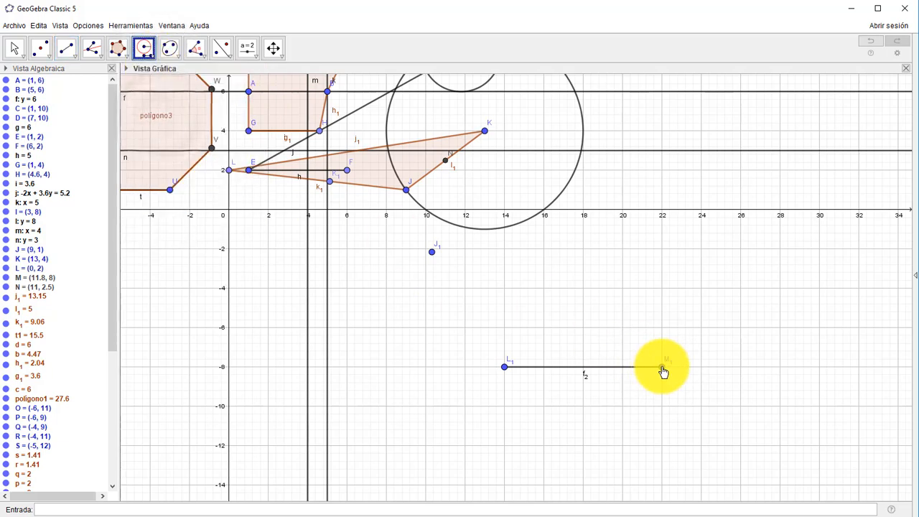
{"action": "left_click", "coordinate": [659, 367]}
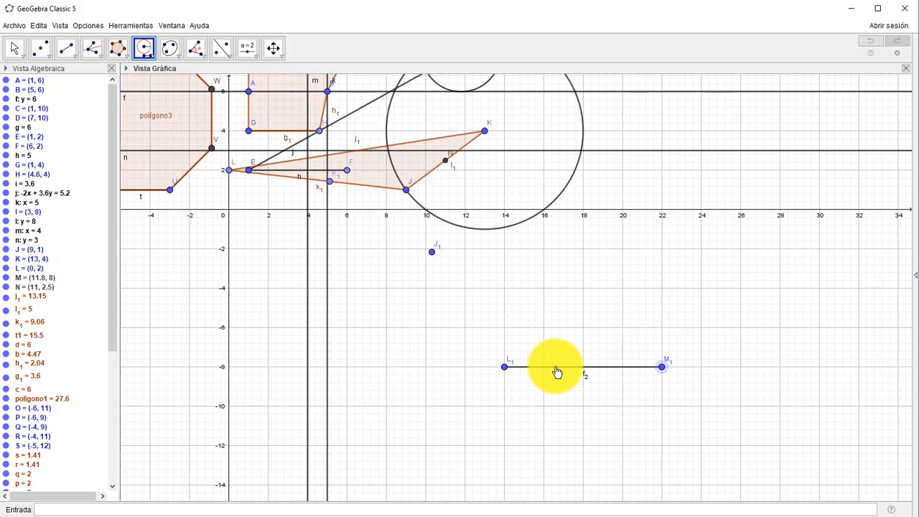
{"action": "left_click", "coordinate": [557, 372]}
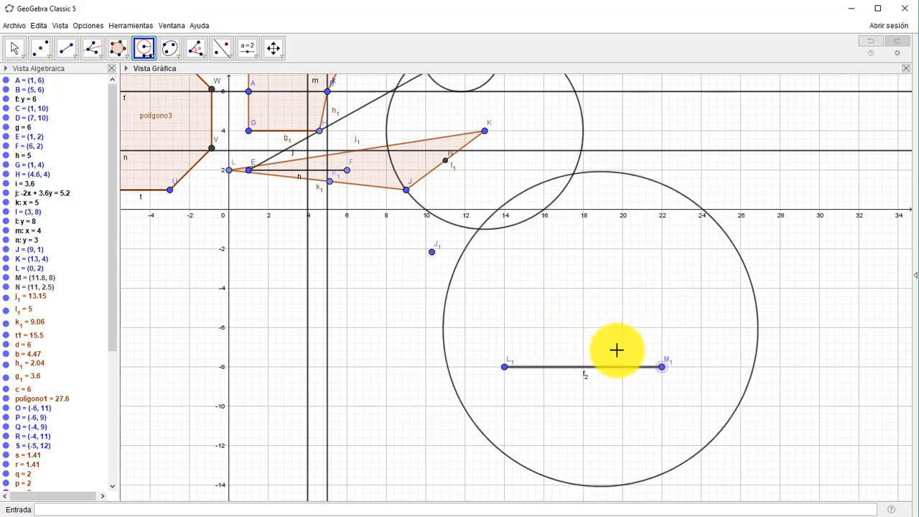
{"action": "left_click", "coordinate": [506, 368]}
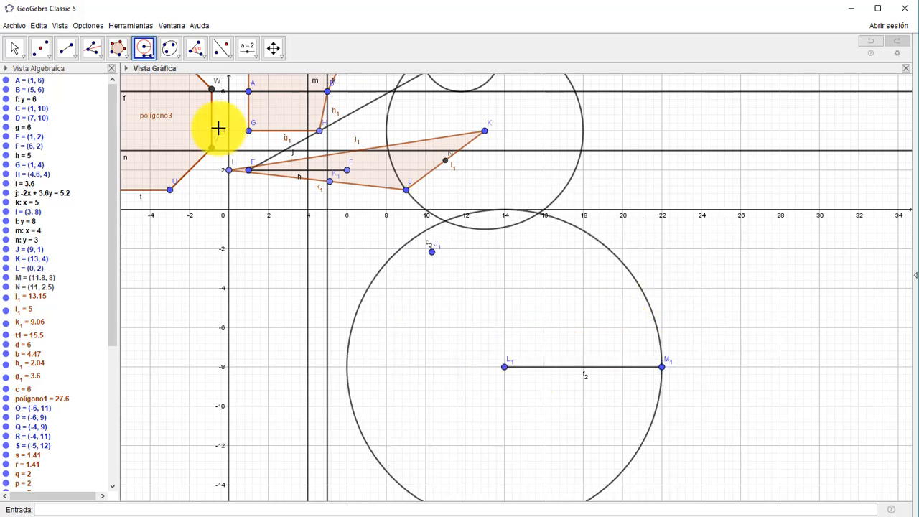
Step: Use Compás to draw a second circle centred on L₁ with the distance from L₁ to J₁ as its radius
{"action": "left_click", "coordinate": [151, 61]}
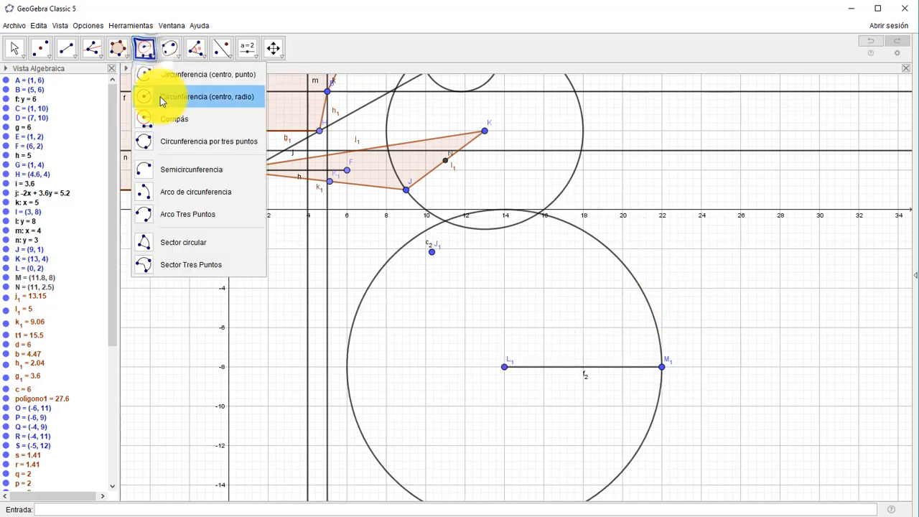
{"action": "left_click", "coordinate": [160, 119]}
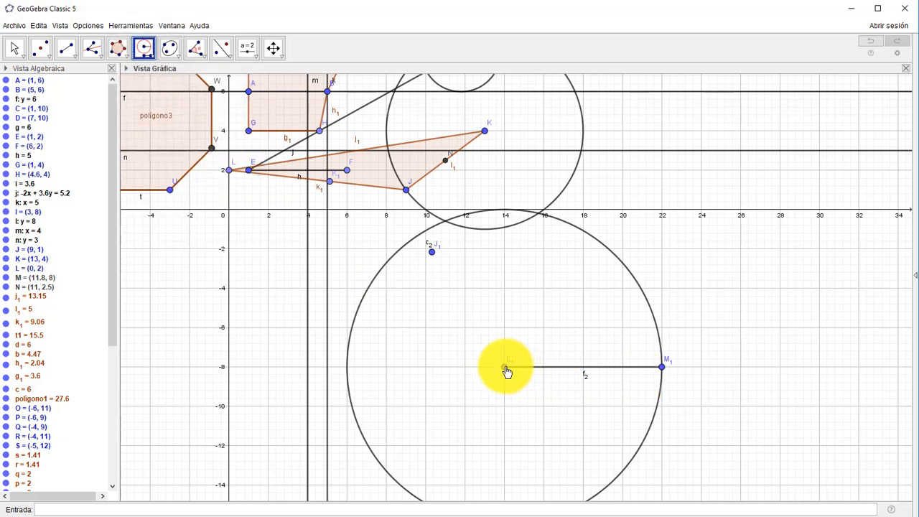
{"action": "left_click", "coordinate": [662, 367]}
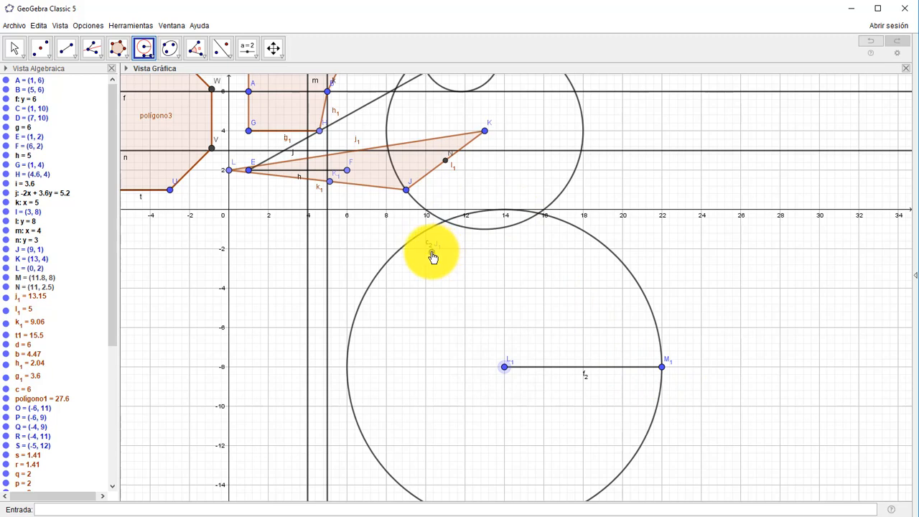
{"action": "left_click", "coordinate": [505, 367]}
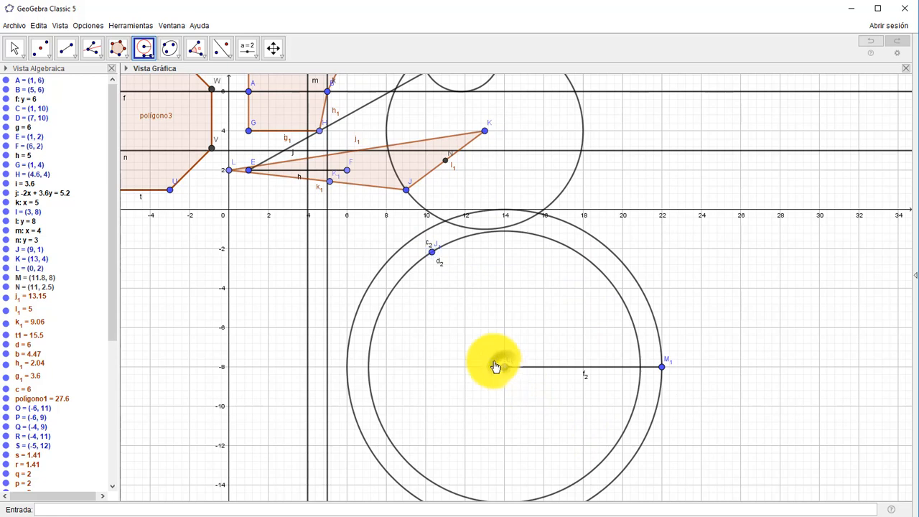
Step: Draw a circle through the three points J₁, L₁ and M₁
{"action": "left_click", "coordinate": [497, 367]}
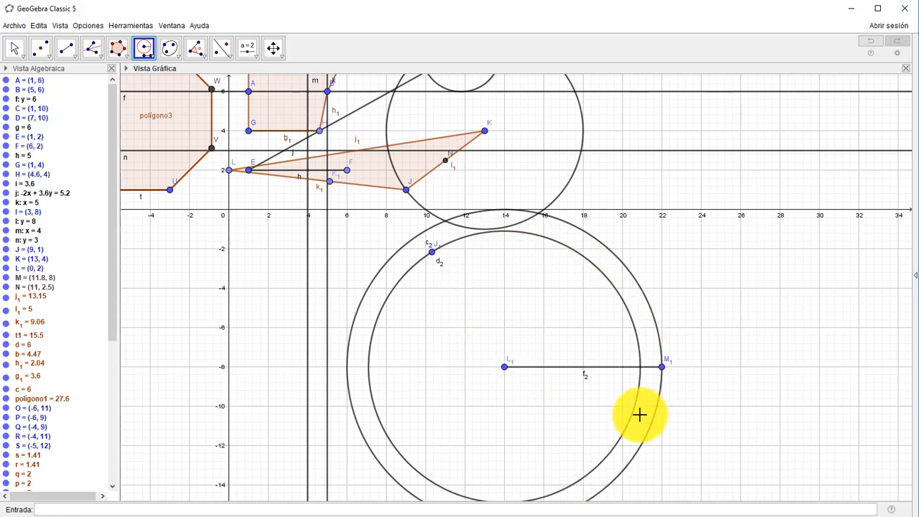
{"action": "left_click", "coordinate": [151, 57]}
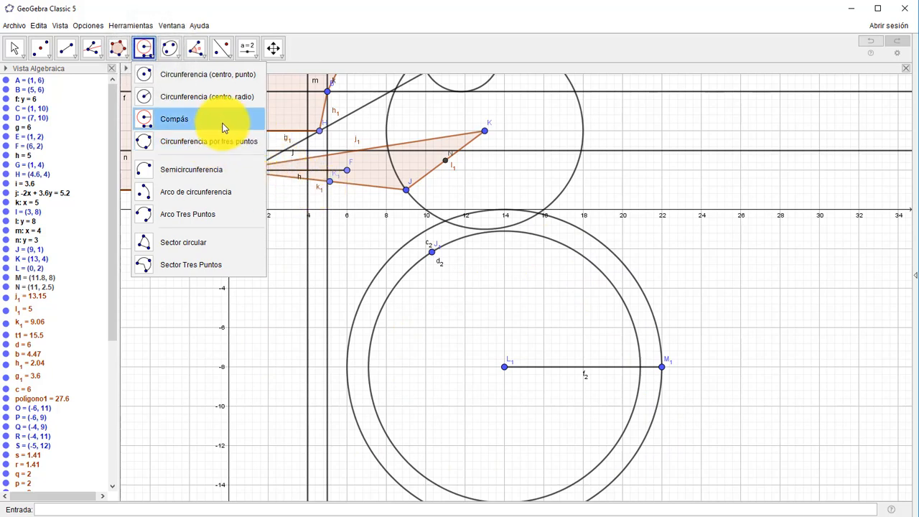
{"action": "left_click", "coordinate": [191, 141]}
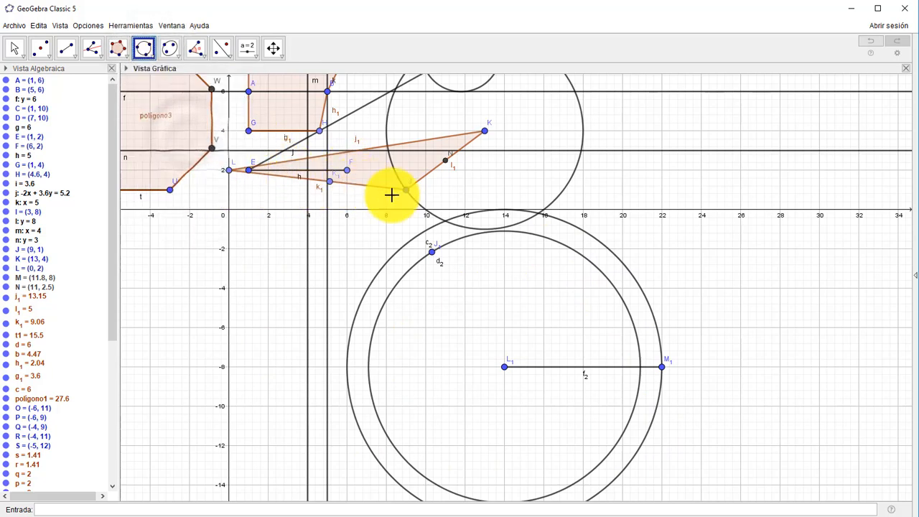
{"action": "left_click", "coordinate": [432, 249]}
{"action": "left_click", "coordinate": [505, 367]}
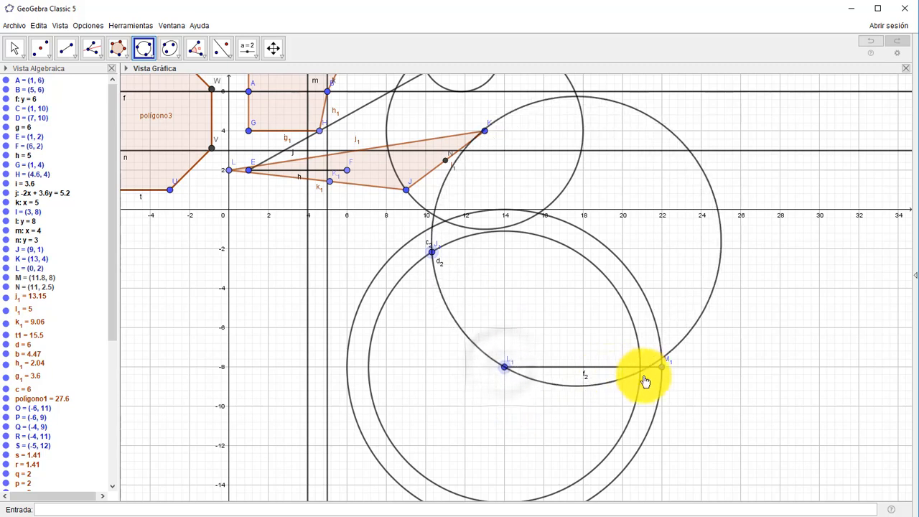
{"action": "left_click", "coordinate": [661, 369]}
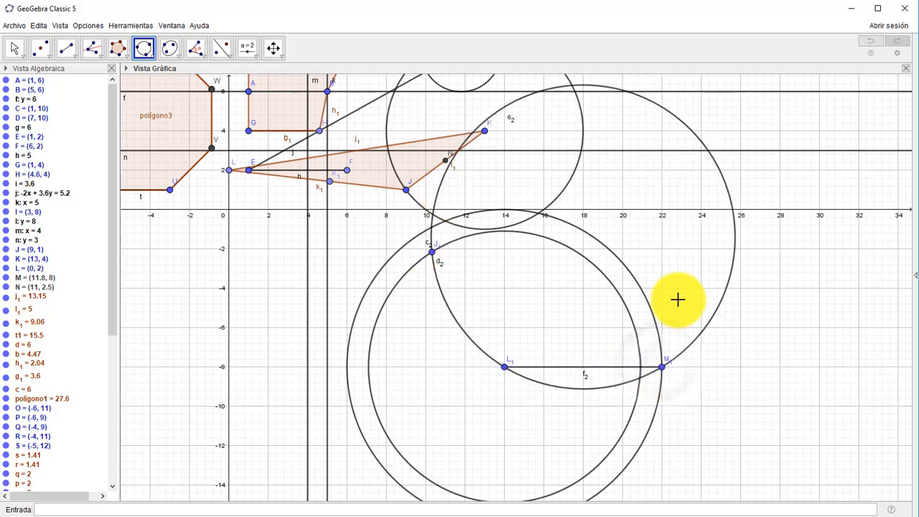
Step: Repeat the three-point circle construction, picking the points in the order L₁, M₁, J₁
{"action": "left_click", "coordinate": [505, 368]}
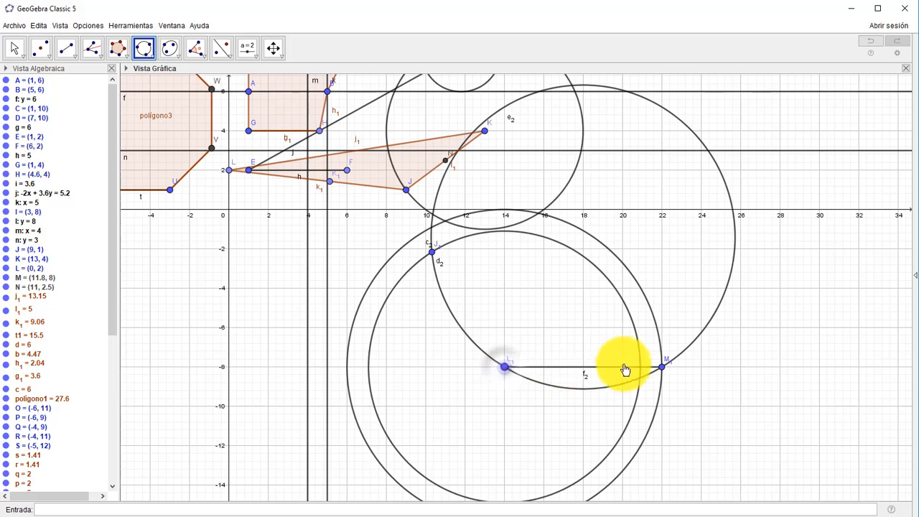
{"action": "left_click", "coordinate": [661, 368]}
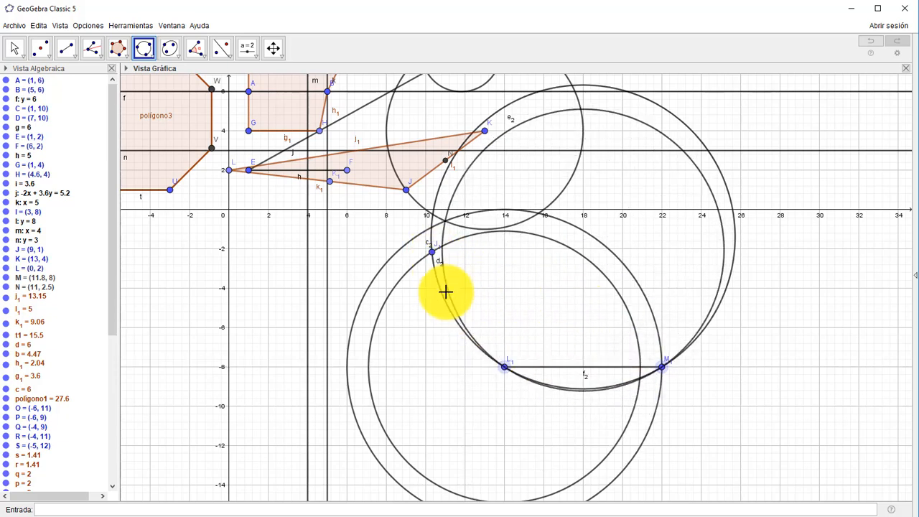
{"action": "left_click", "coordinate": [433, 257]}
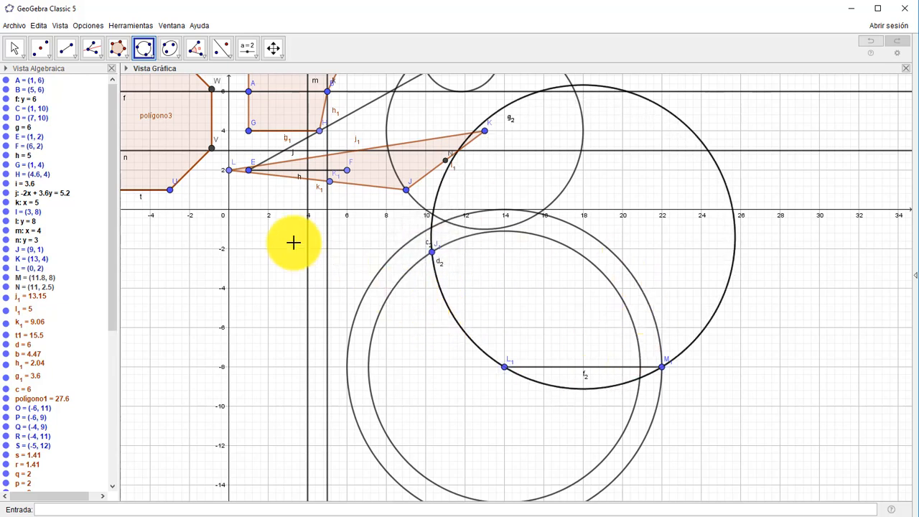
{"action": "left_click", "coordinate": [150, 50]}
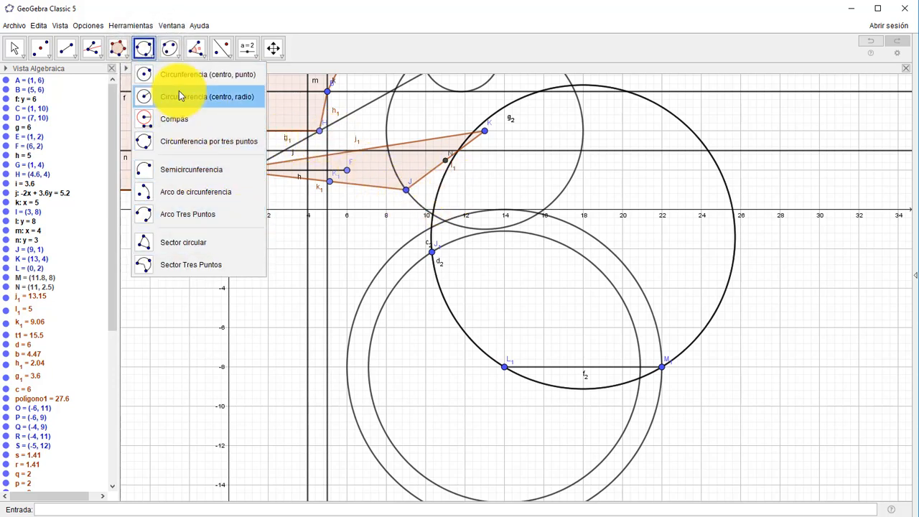
{"action": "left_click", "coordinate": [177, 54]}
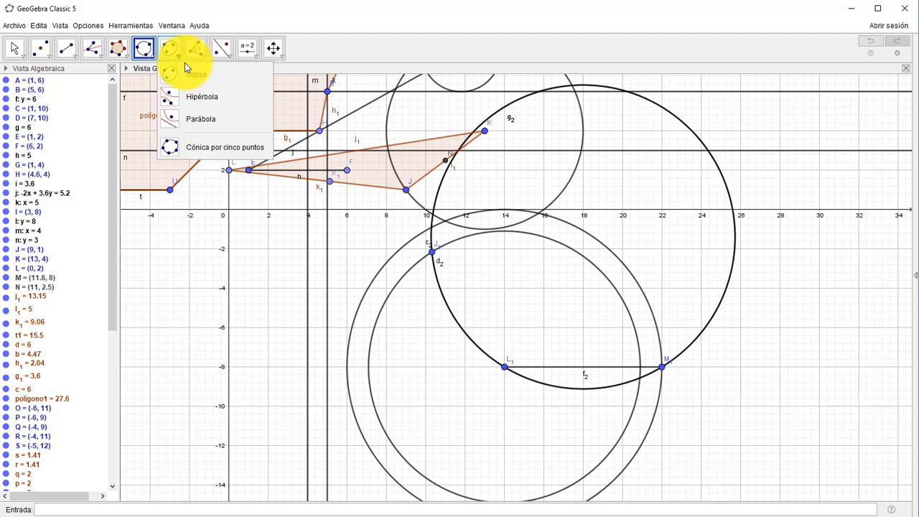
{"action": "mouse_move", "coordinate": [199, 61]}
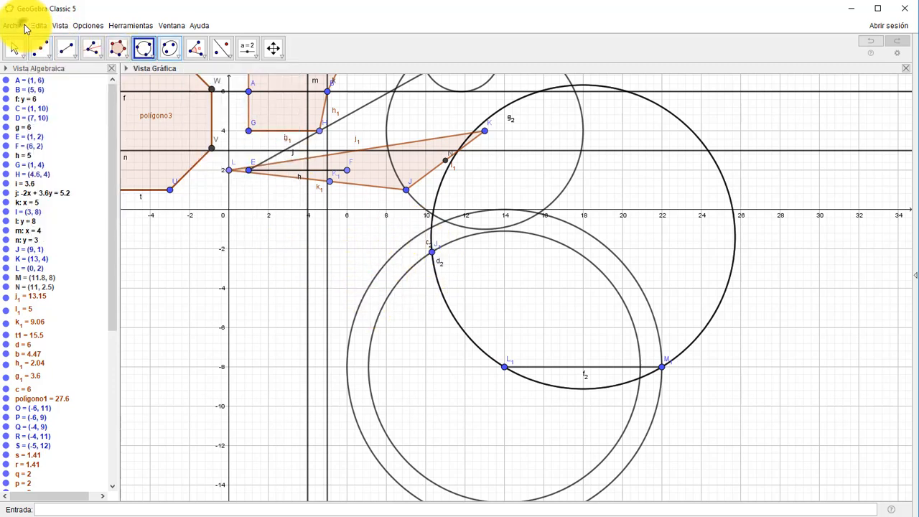
Step: Start a new blank construction without saving the changes to the current one
{"action": "left_click", "coordinate": [24, 28]}
{"action": "left_click", "coordinate": [36, 56]}
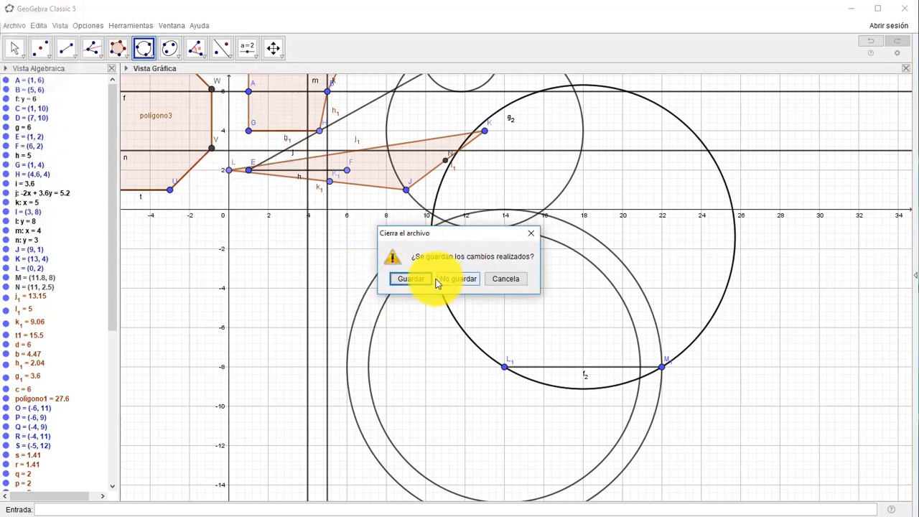
{"action": "left_click", "coordinate": [444, 280]}
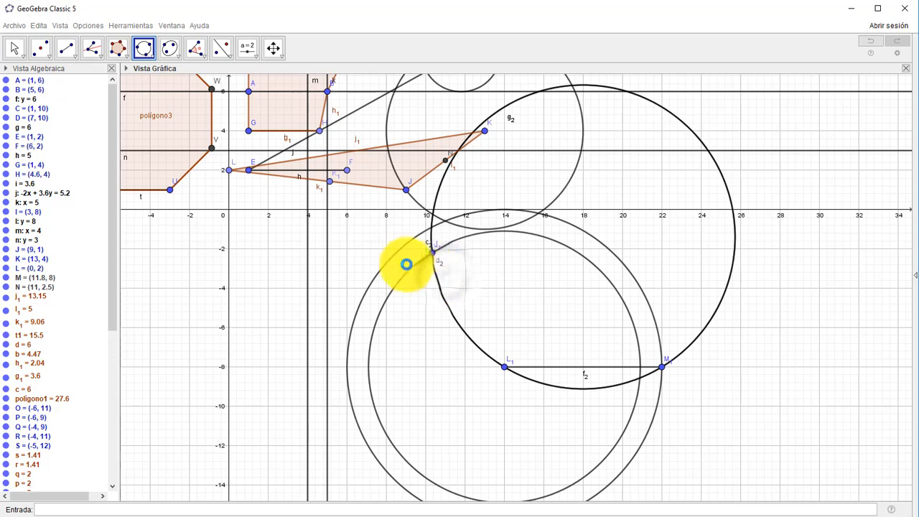
{"action": "left_click_drag", "start_coordinate": [267, 160], "coordinate": [467, 298]}
Step: Draw a triangle with vertices at about (4.14, 7.38), (-0.36, 2.66) and (9.62, 2.68)
{"action": "left_click", "coordinate": [119, 47]}
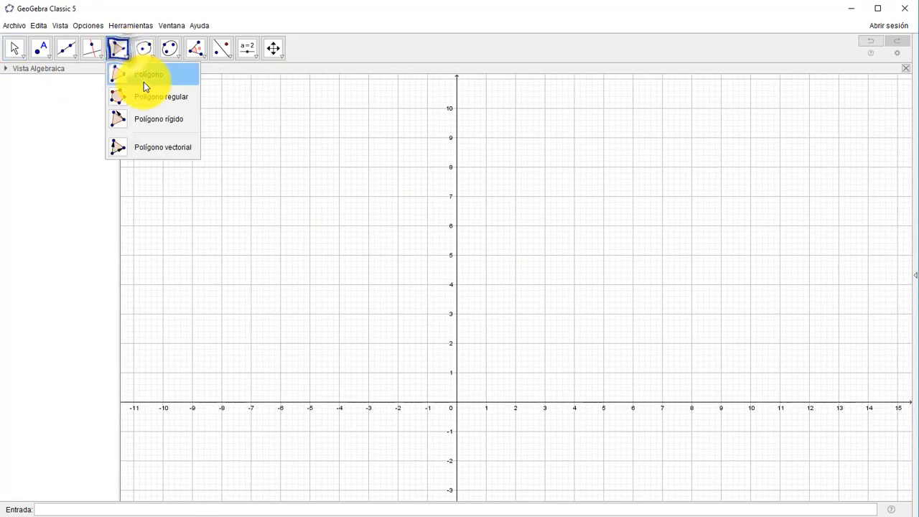
{"action": "left_click", "coordinate": [144, 82]}
{"action": "left_click", "coordinate": [578, 185]}
{"action": "left_click", "coordinate": [446, 323]}
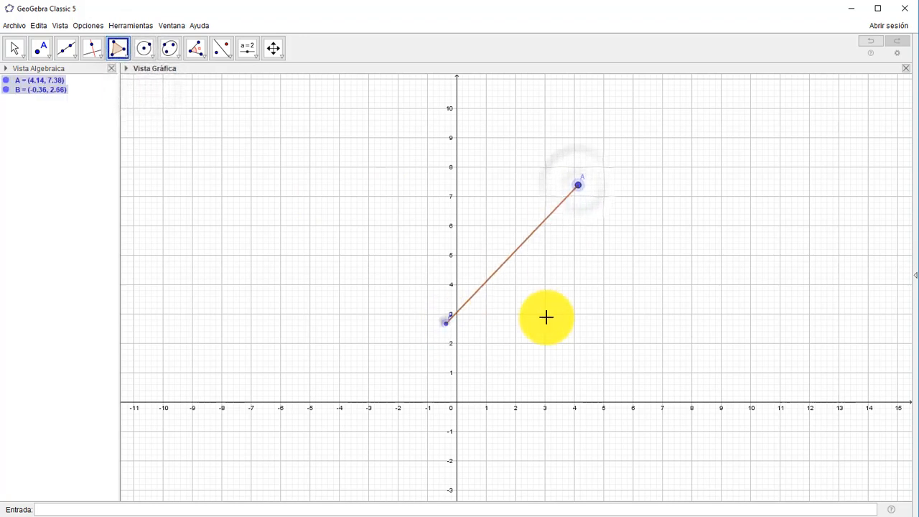
{"action": "left_click", "coordinate": [739, 323]}
{"action": "left_click", "coordinate": [578, 185]}
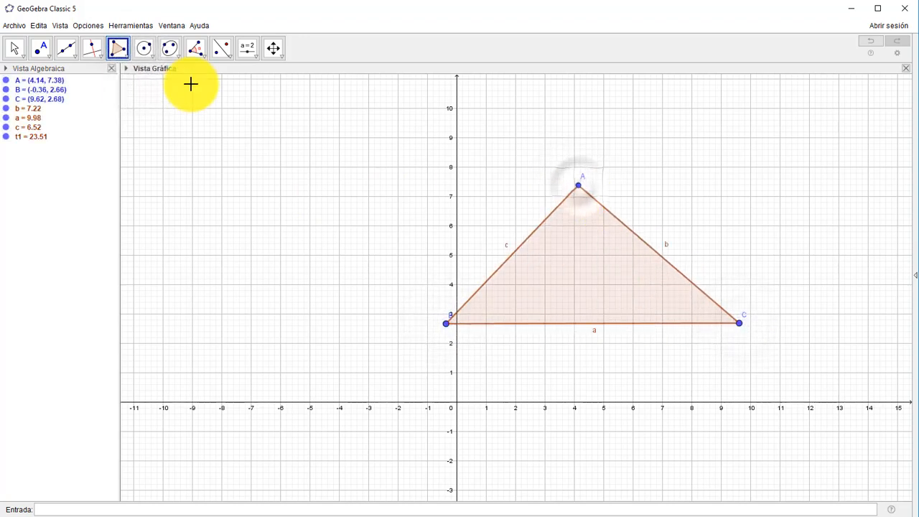
Step: Mark the interior angles at vertices A, B and C of the triangle by picking pairs of adjacent sides
{"action": "left_click", "coordinate": [206, 59]}
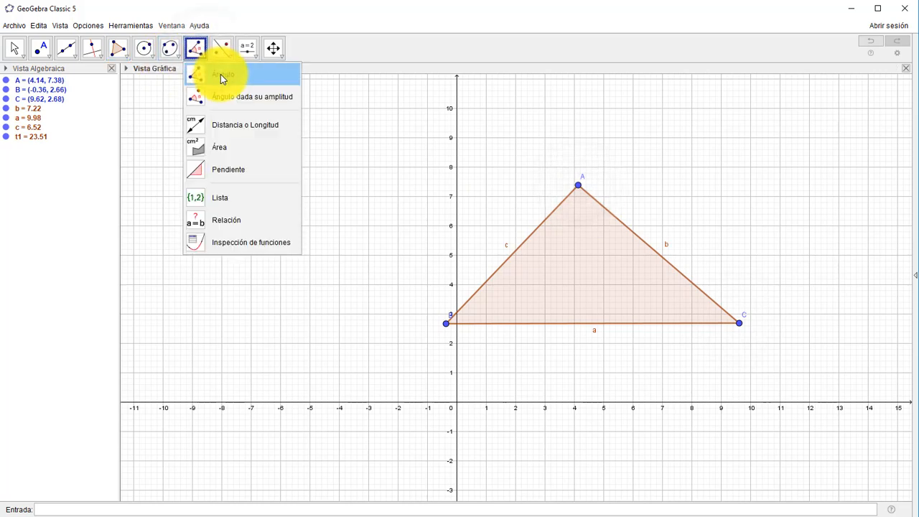
{"action": "left_click", "coordinate": [221, 74]}
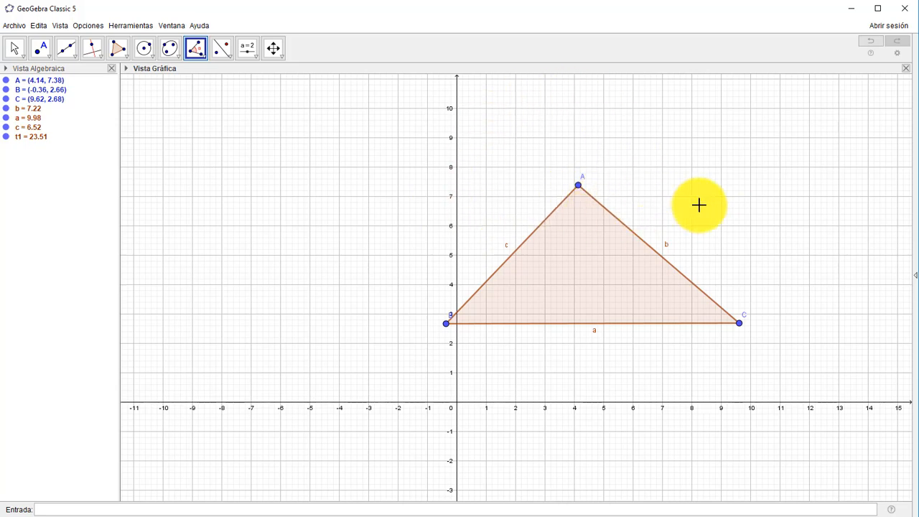
{"action": "left_click", "coordinate": [564, 206]}
{"action": "left_click", "coordinate": [601, 207]}
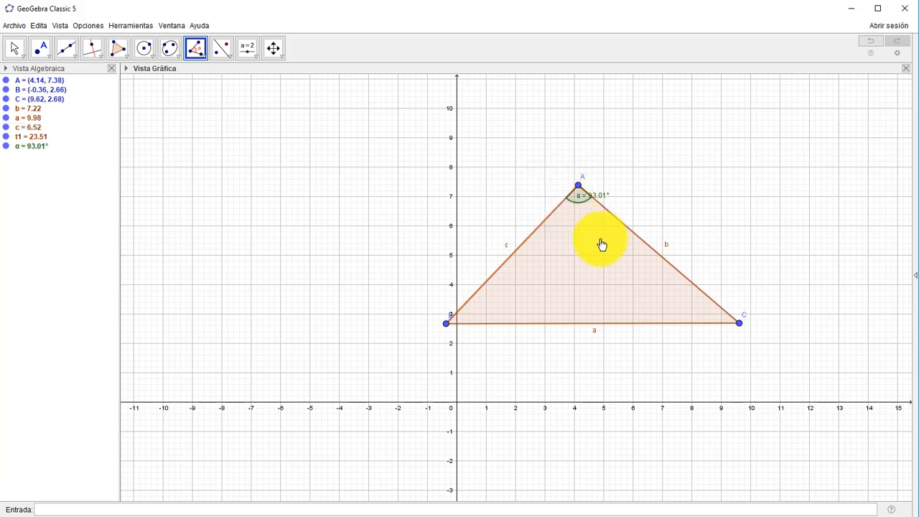
{"action": "left_click", "coordinate": [481, 327]}
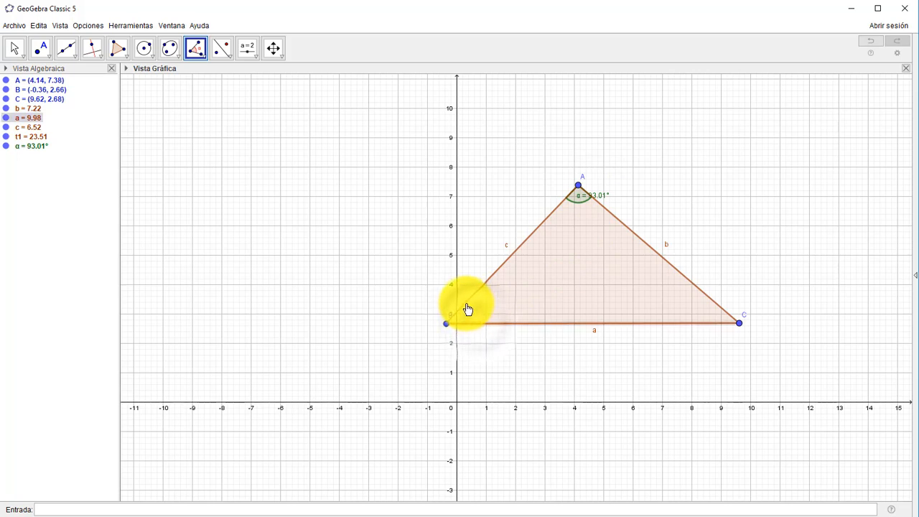
{"action": "left_click", "coordinate": [467, 305]}
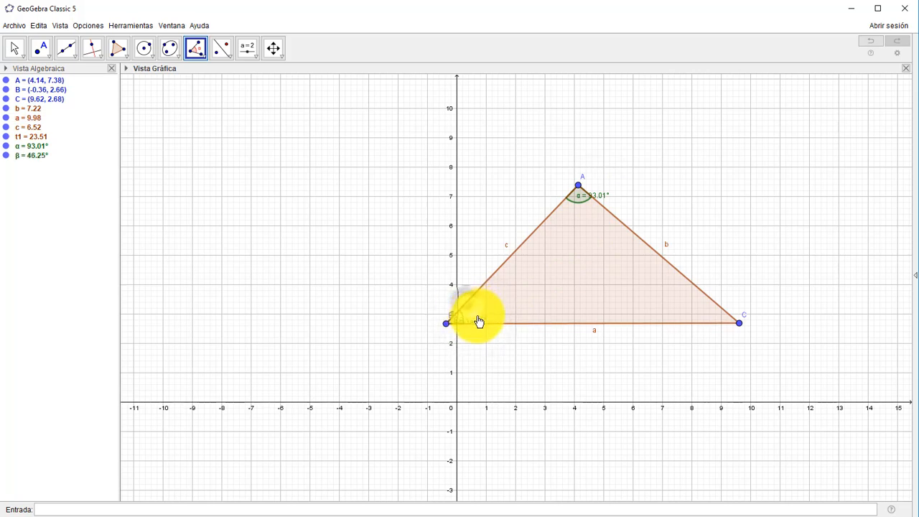
{"action": "left_click", "coordinate": [716, 311]}
{"action": "left_click", "coordinate": [702, 323]}
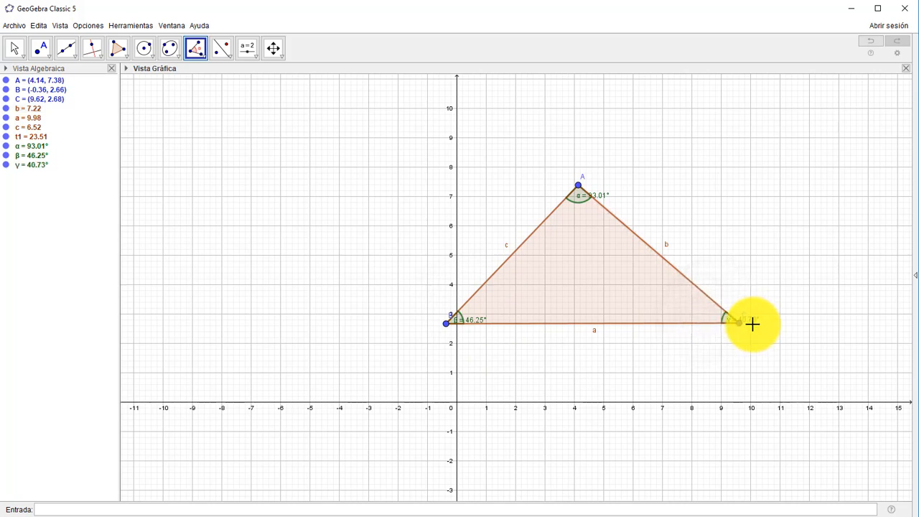
Step: Draw a regular polygon with 4 vertices on the base from (-9, 4) to (-7, 4)
{"action": "left_click", "coordinate": [119, 50]}
{"action": "left_click", "coordinate": [146, 95]}
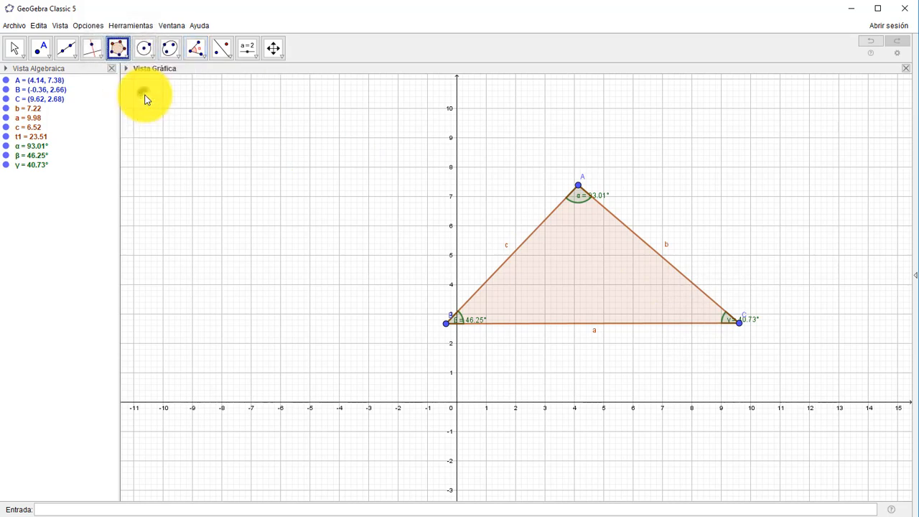
{"action": "left_click", "coordinate": [192, 285]}
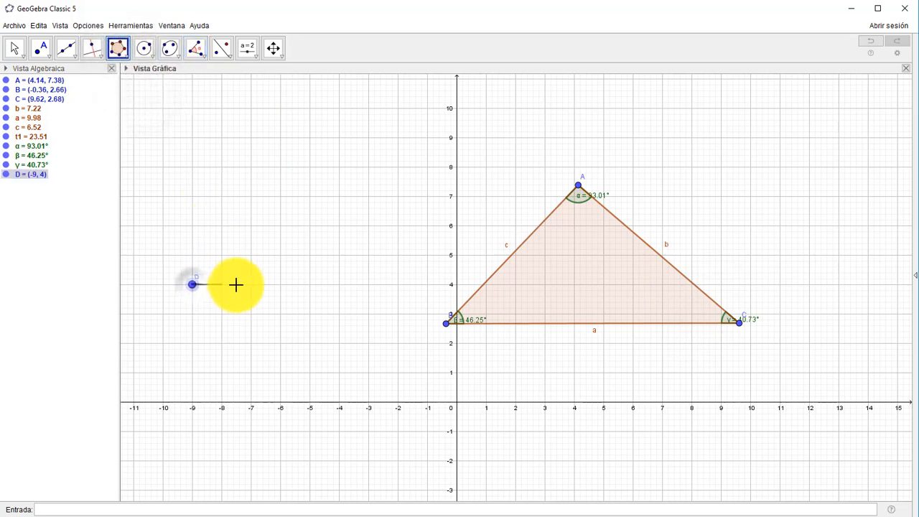
{"action": "left_click", "coordinate": [251, 285]}
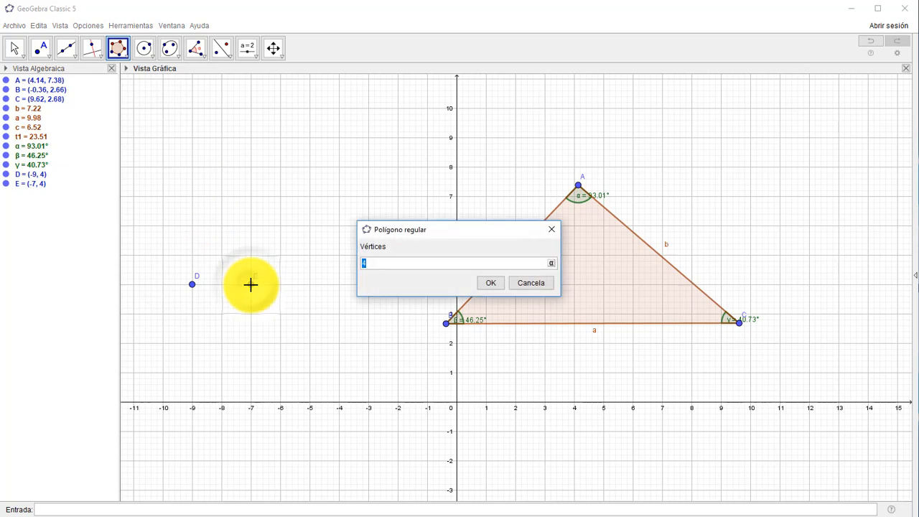
{"action": "key", "text": "Return"}
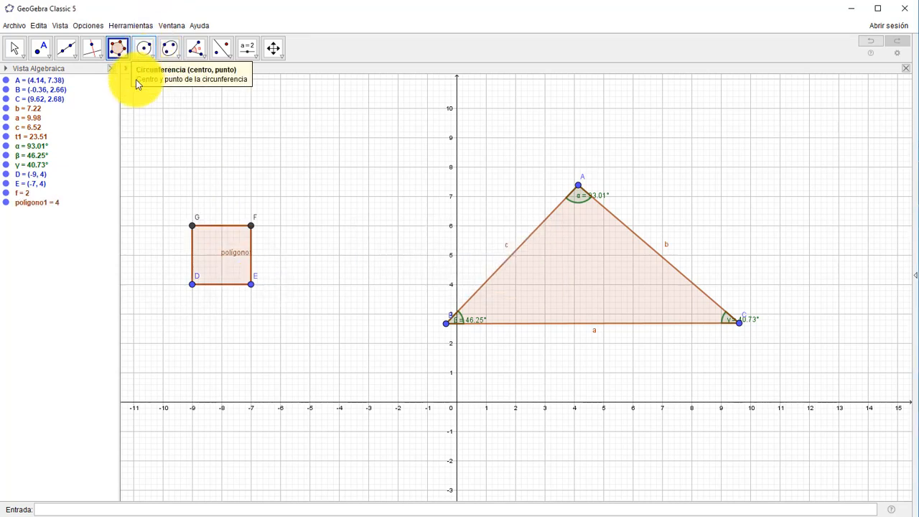
Step: Mark the angles at corners G, F, E and D of the square, picking the vertical side before the base at D
{"action": "scroll", "coordinate": [220, 247], "scroll_direction": "up", "scroll_amount": 3}
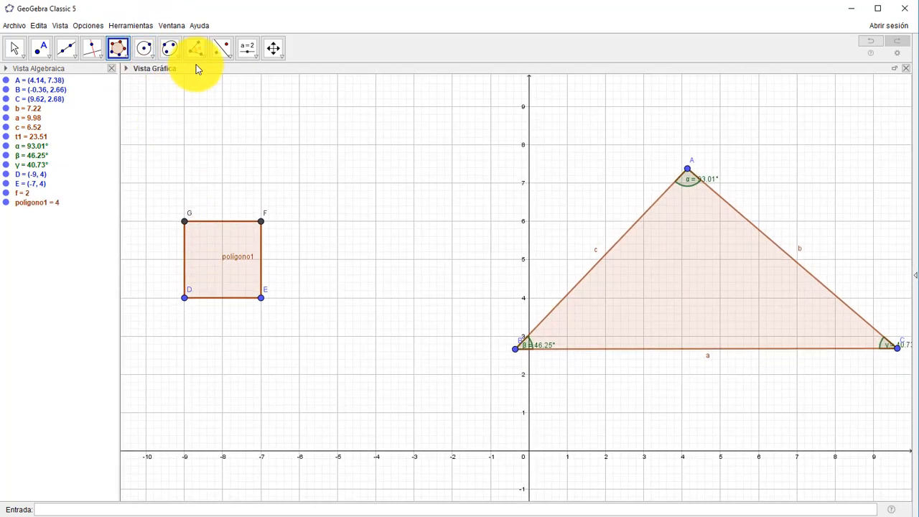
{"action": "left_click", "coordinate": [203, 59]}
{"action": "left_click", "coordinate": [211, 75]}
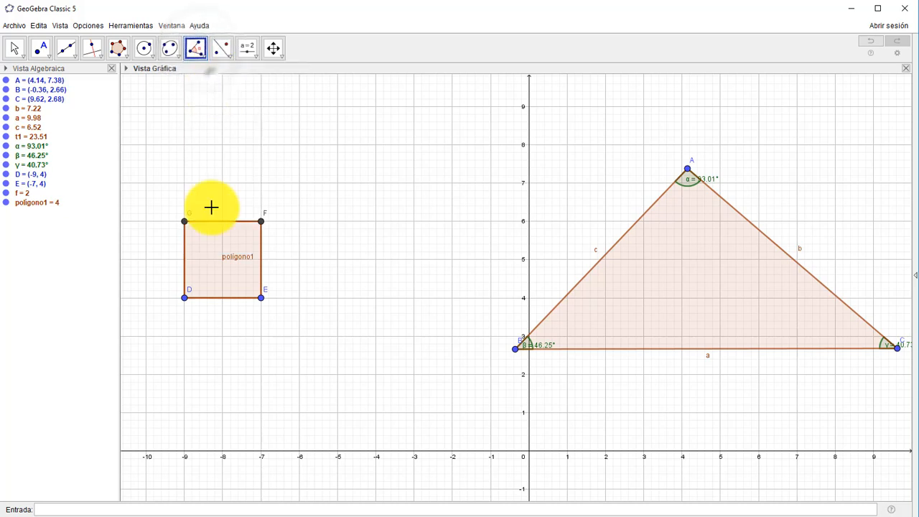
{"action": "left_click", "coordinate": [184, 235]}
{"action": "left_click", "coordinate": [207, 222]}
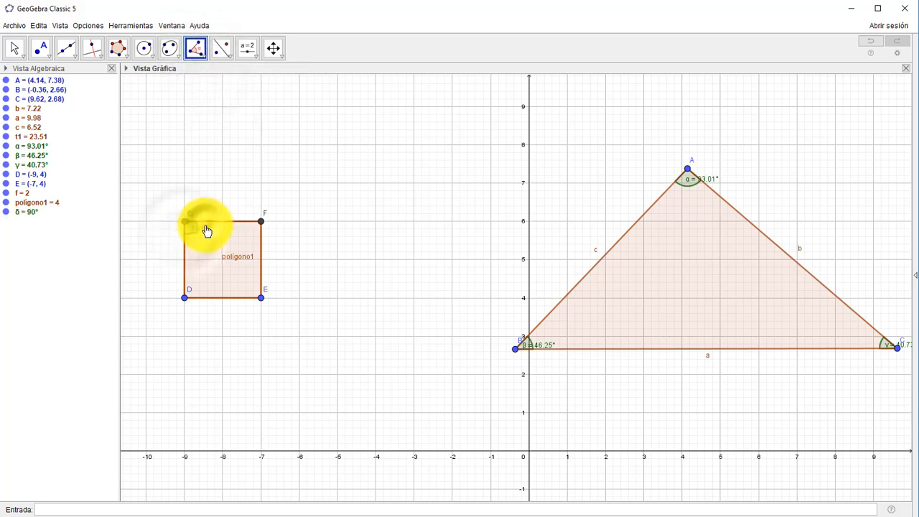
{"action": "left_click", "coordinate": [257, 224]}
{"action": "left_click", "coordinate": [259, 291]}
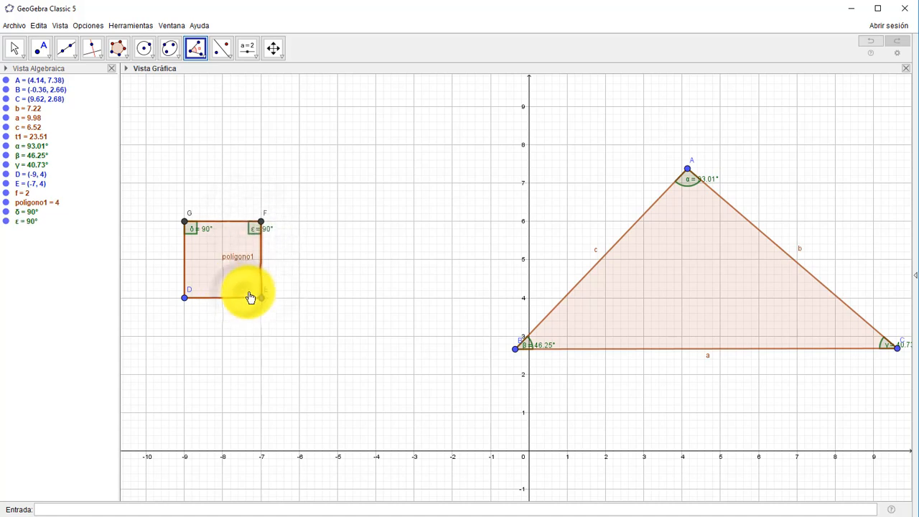
{"action": "left_click", "coordinate": [193, 287]}
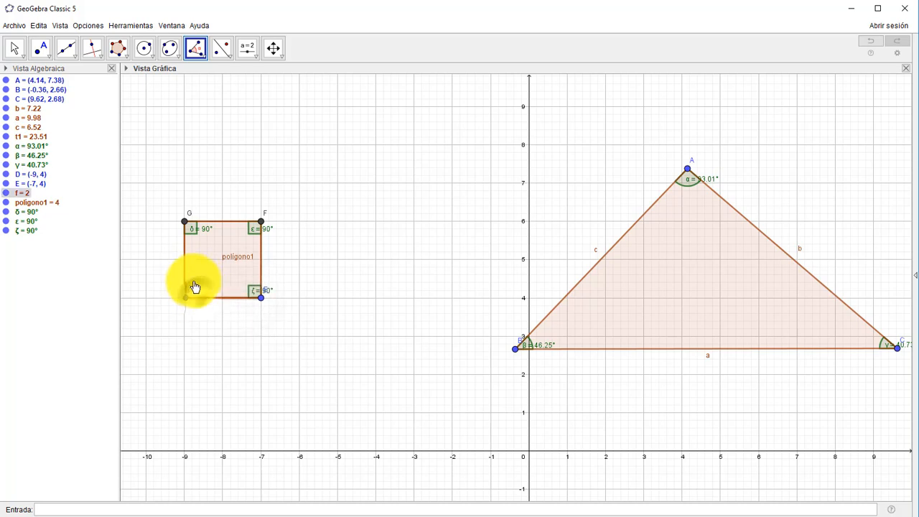
{"action": "left_click", "coordinate": [219, 298]}
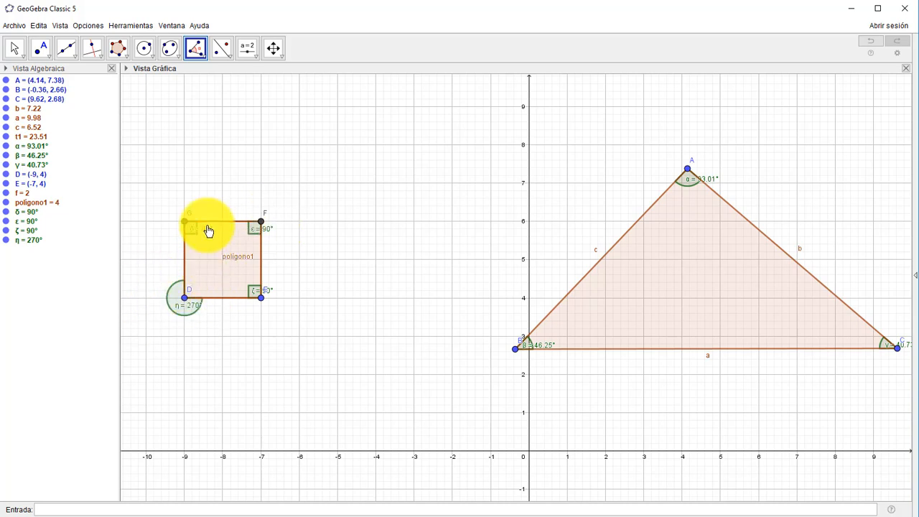
Step: Draw a horizontal segment from (-8, 1) to (-4, 1) below the square
{"action": "left_click", "coordinate": [203, 54]}
{"action": "left_click", "coordinate": [87, 54]}
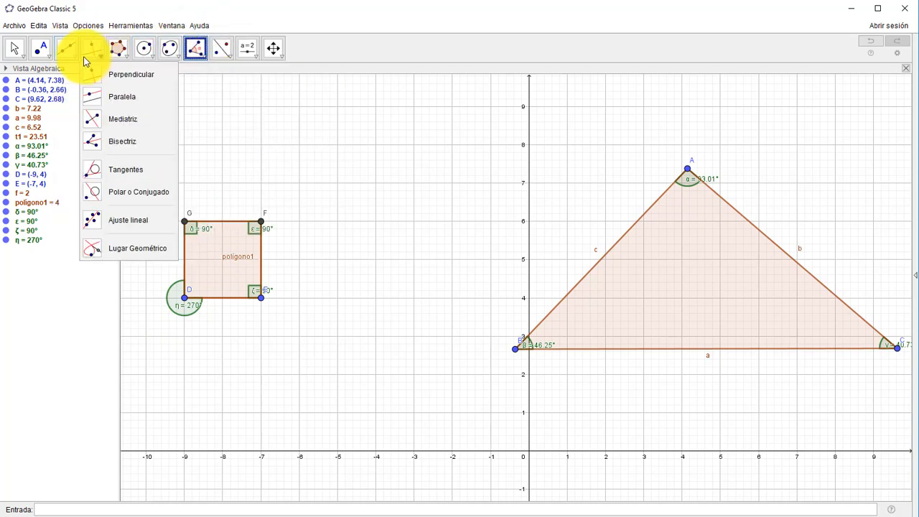
{"action": "left_click", "coordinate": [75, 57]}
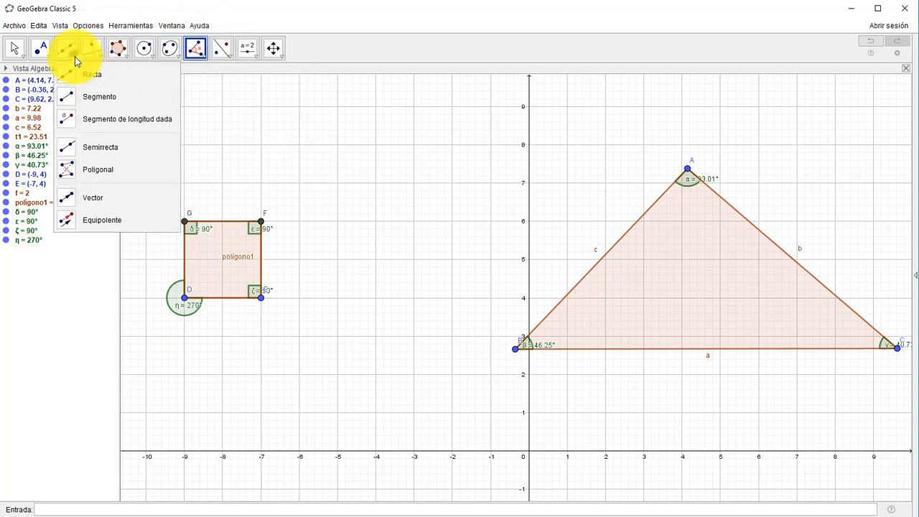
{"action": "left_click", "coordinate": [101, 99]}
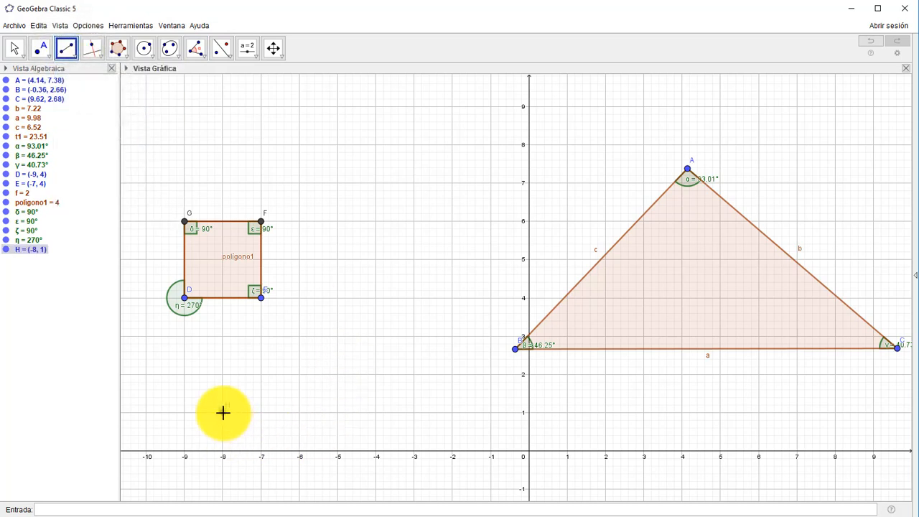
{"action": "left_click", "coordinate": [376, 413]}
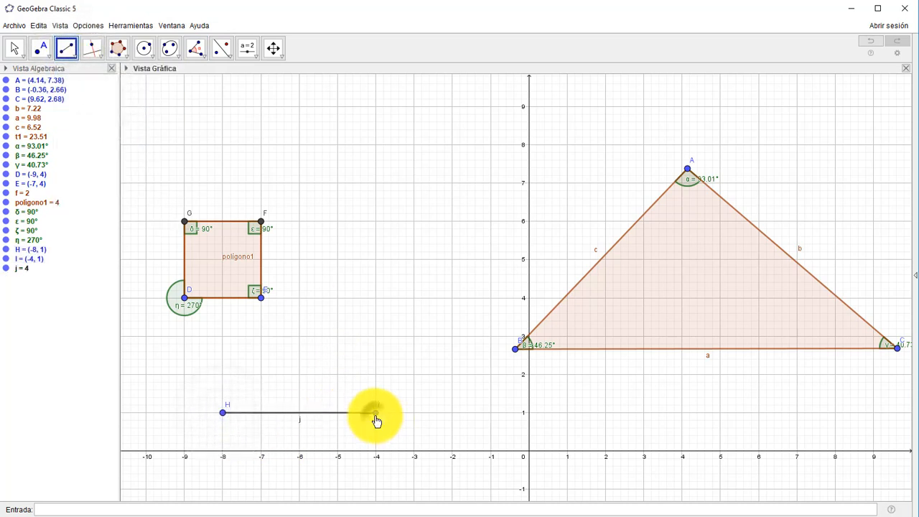
Step: Construct a 59° counterclockwise angle of given size on the new segment, with its vertex at H
{"action": "left_click", "coordinate": [201, 54]}
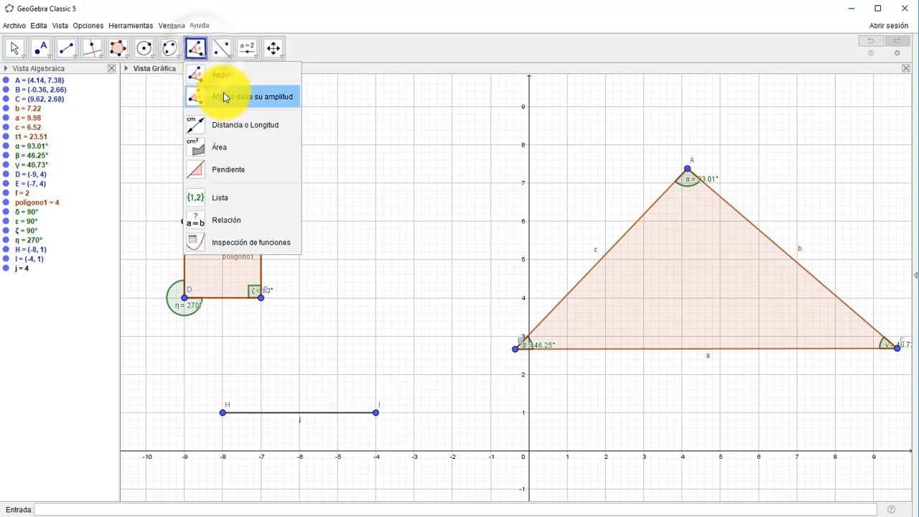
{"action": "left_click", "coordinate": [223, 95]}
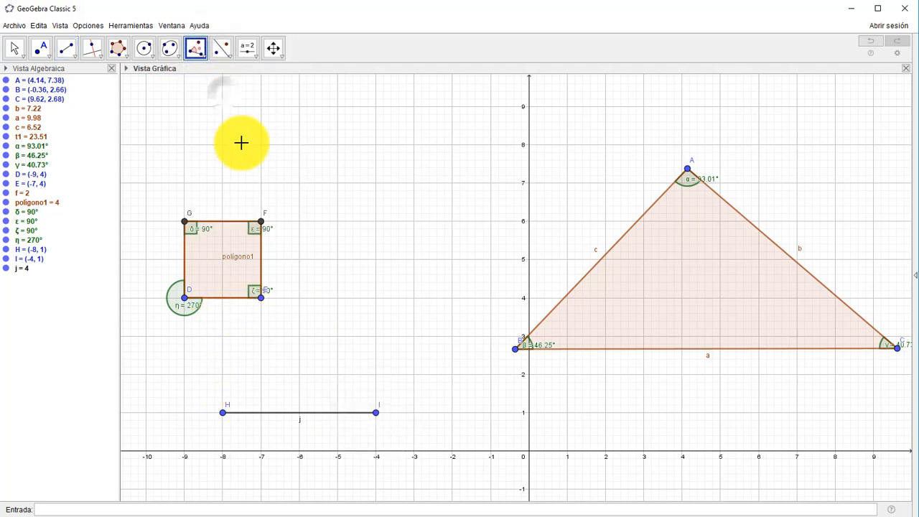
{"action": "left_click", "coordinate": [253, 415]}
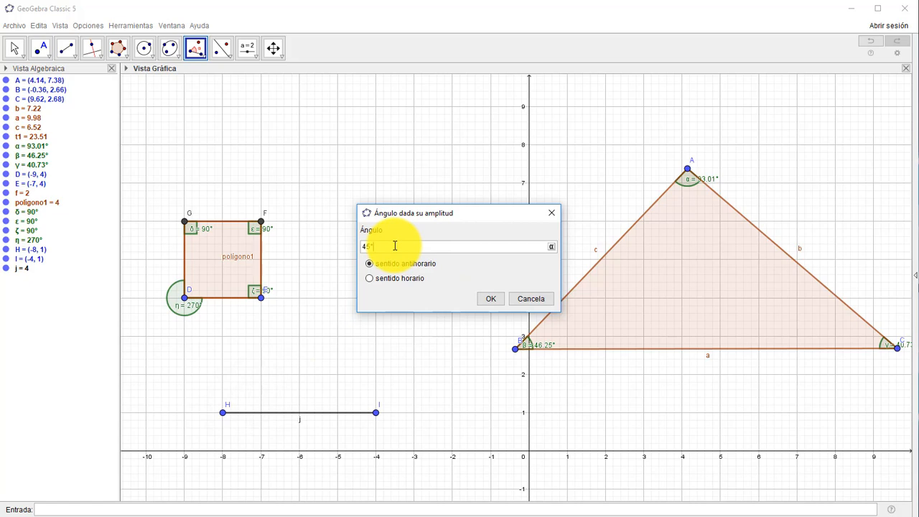
{"action": "left_click_drag", "start_coordinate": [389, 247], "coordinate": [359, 248]}
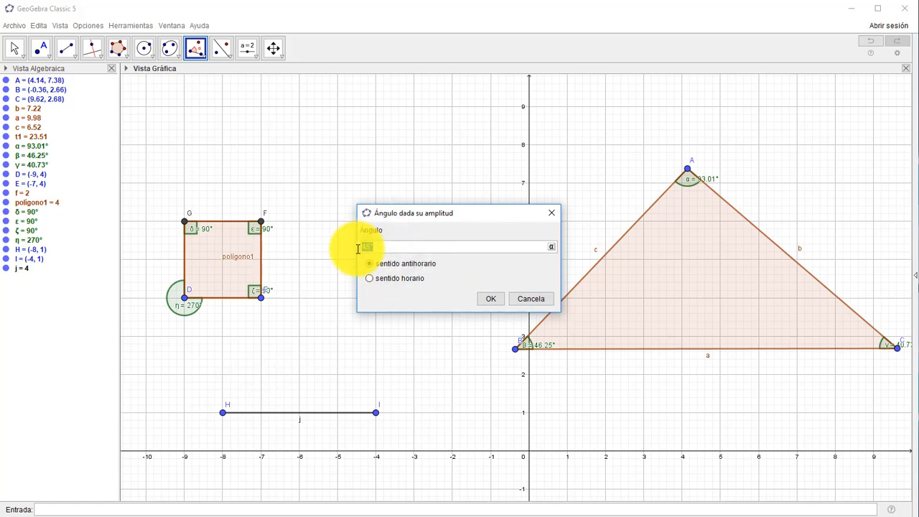
{"action": "left_click", "coordinate": [394, 266]}
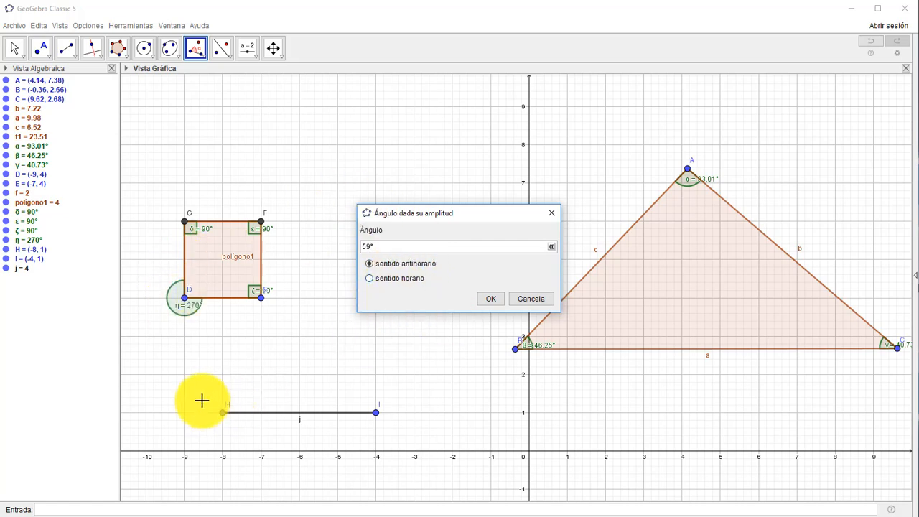
{"action": "left_click", "coordinate": [491, 299]}
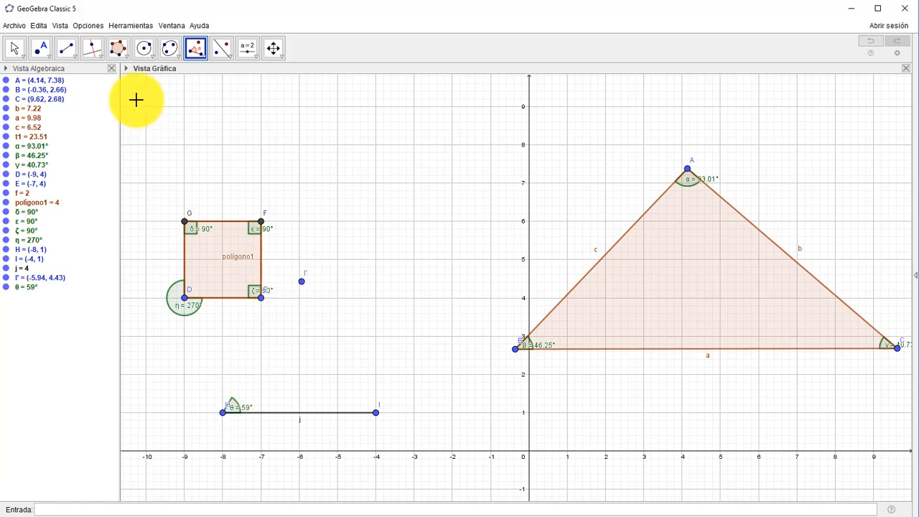
Step: Draw a ray from vertex H through the rotated point I' to form the angle's second side
{"action": "left_click", "coordinate": [76, 57]}
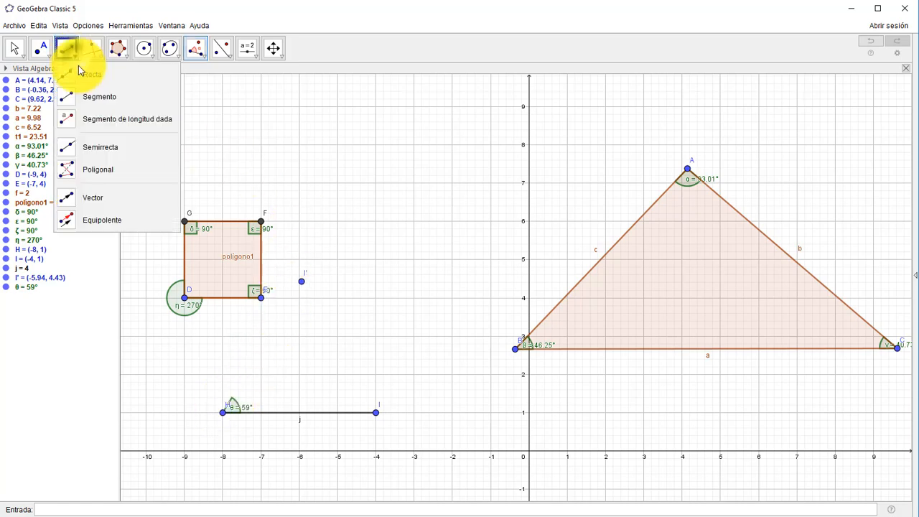
{"action": "left_click", "coordinate": [82, 147]}
{"action": "left_click", "coordinate": [223, 413]}
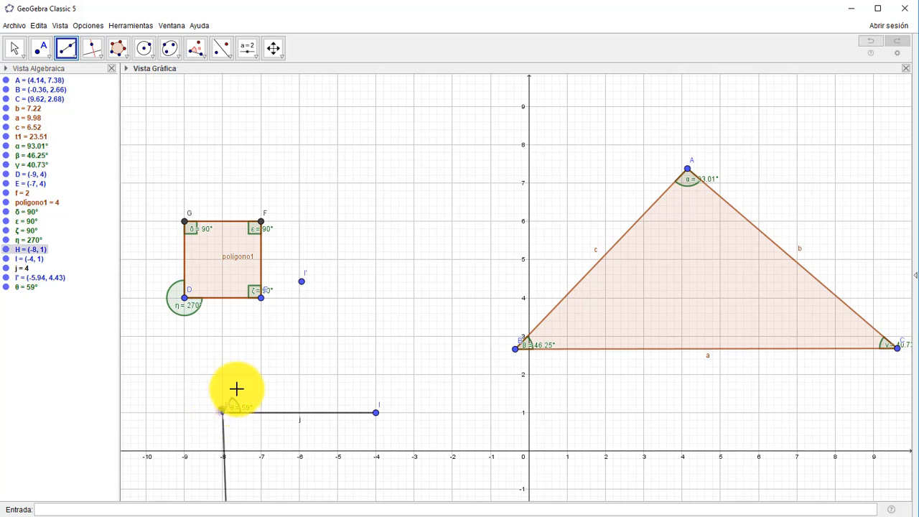
{"action": "left_click", "coordinate": [302, 283]}
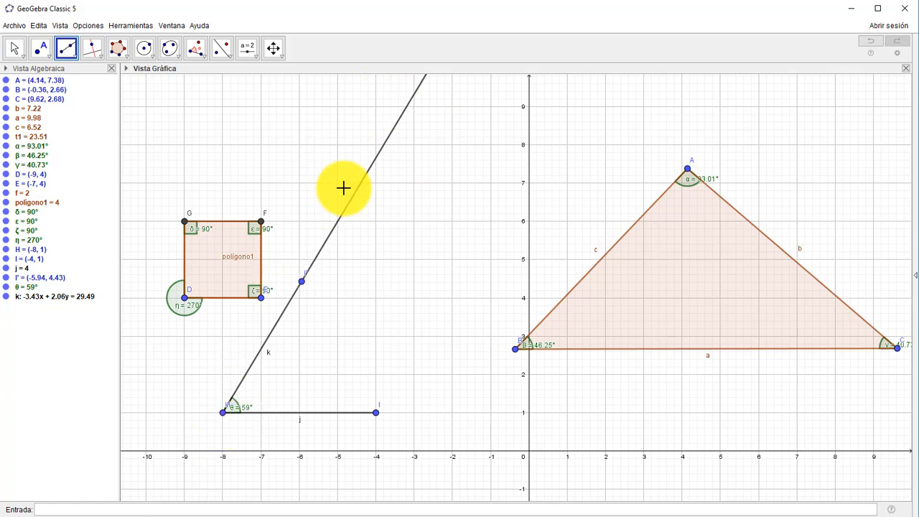
Step: Measure the distance between points I and I' and leave it as a label in the drawing
{"action": "left_click", "coordinate": [206, 58]}
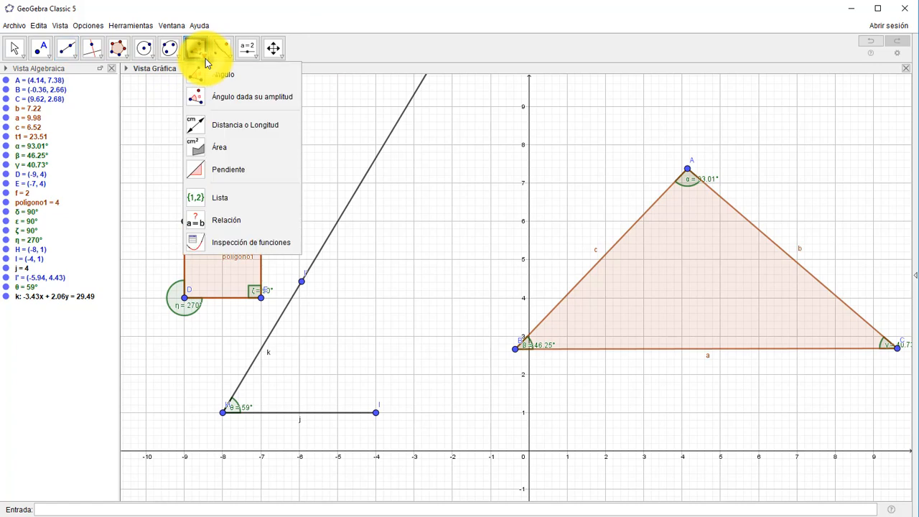
{"action": "left_click", "coordinate": [252, 123]}
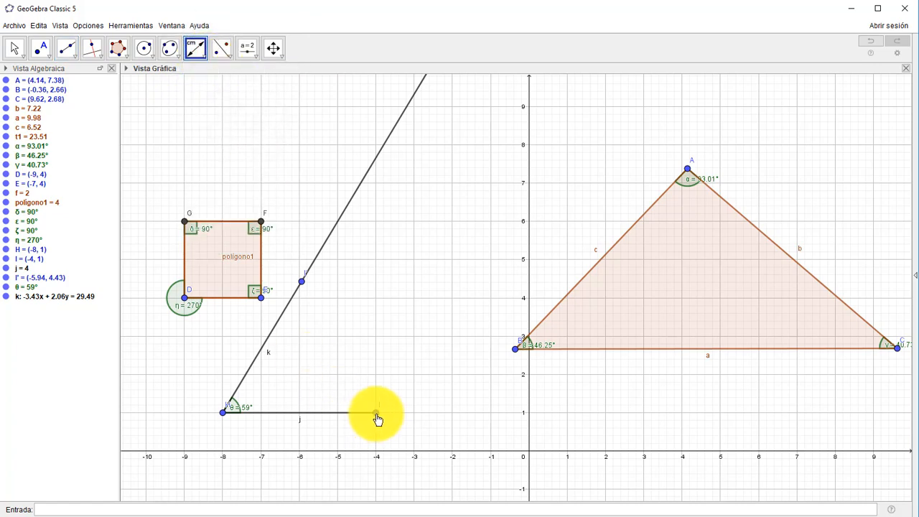
{"action": "left_click", "coordinate": [377, 415]}
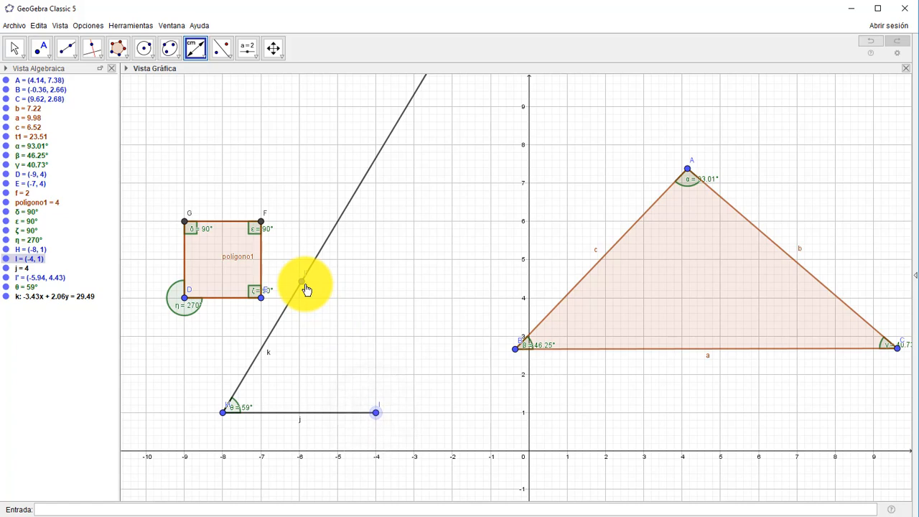
{"action": "left_click", "coordinate": [302, 286]}
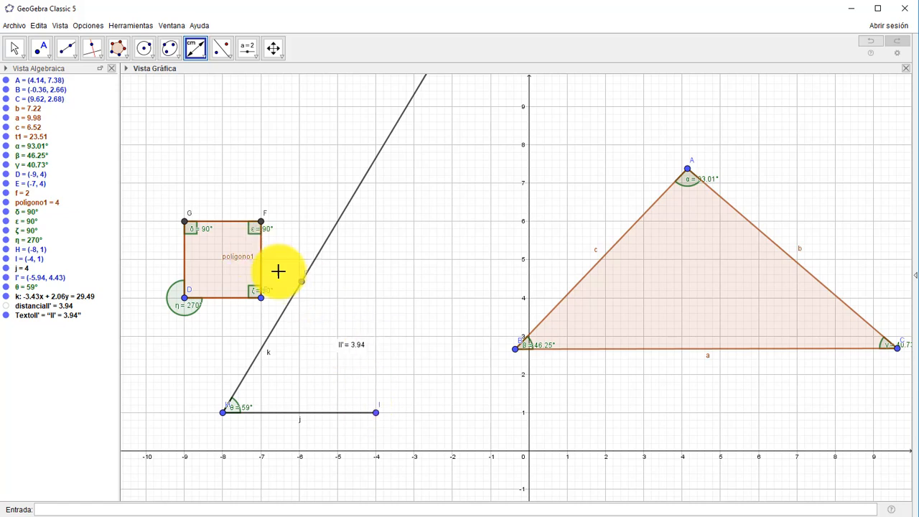
Step: Add area labels to triangle ABC and the square with the Area tool
{"action": "left_click", "coordinate": [205, 59]}
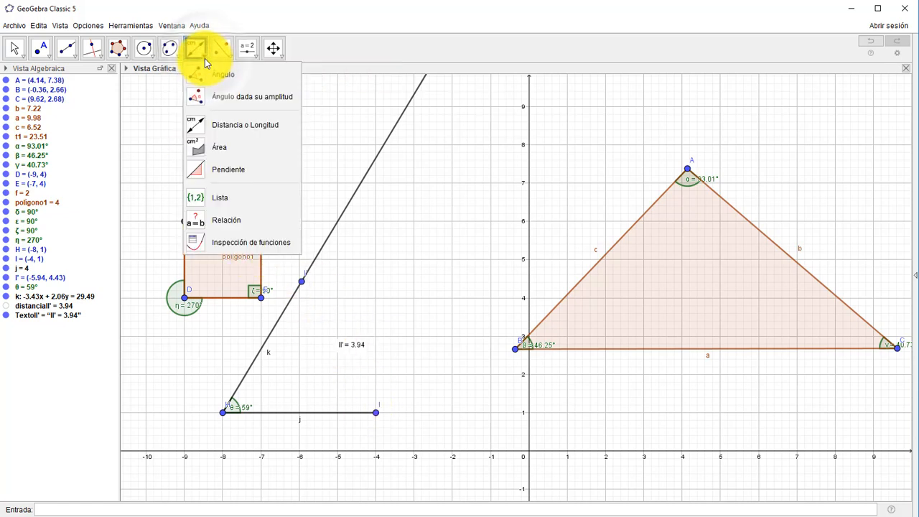
{"action": "left_click", "coordinate": [230, 147]}
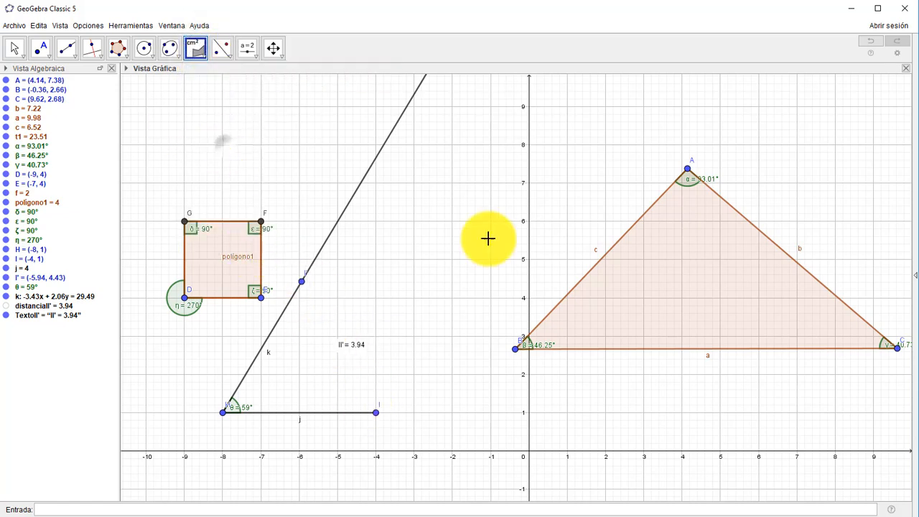
{"action": "left_click", "coordinate": [673, 284]}
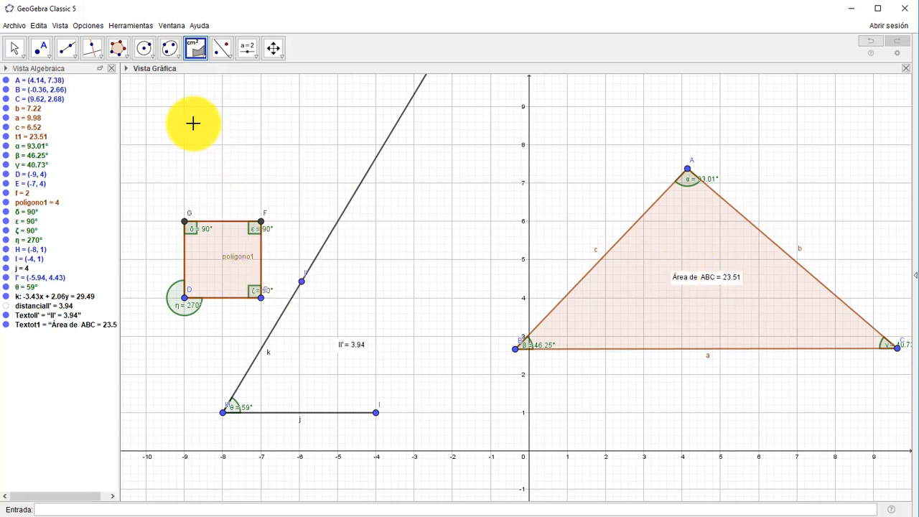
{"action": "left_click", "coordinate": [222, 272]}
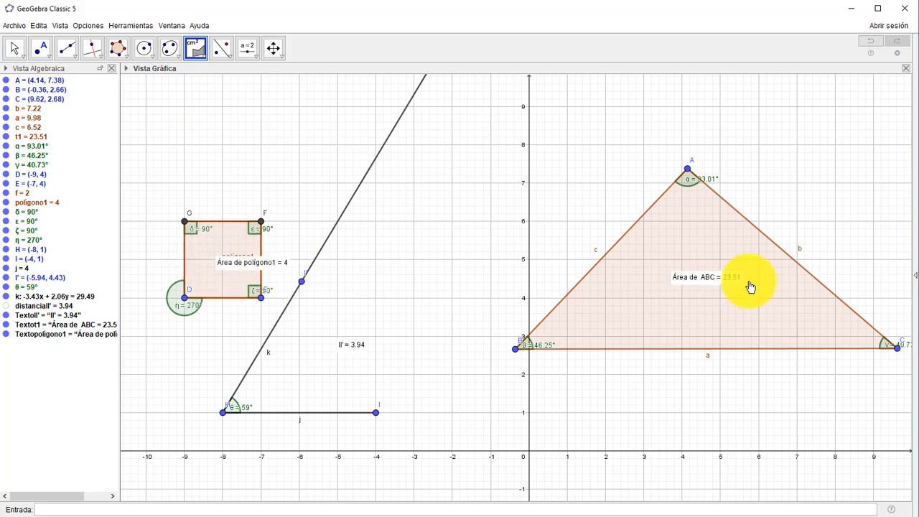
Step: Create a number slider named ejemplo at about (1, 9), with minimum 0, maximum 10 and increment 1
{"action": "left_click", "coordinate": [205, 58]}
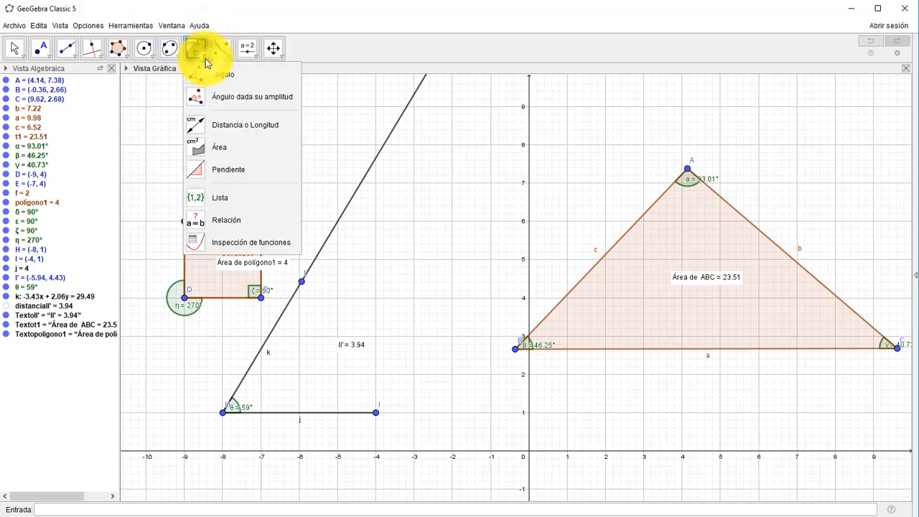
{"action": "left_click", "coordinate": [230, 58]}
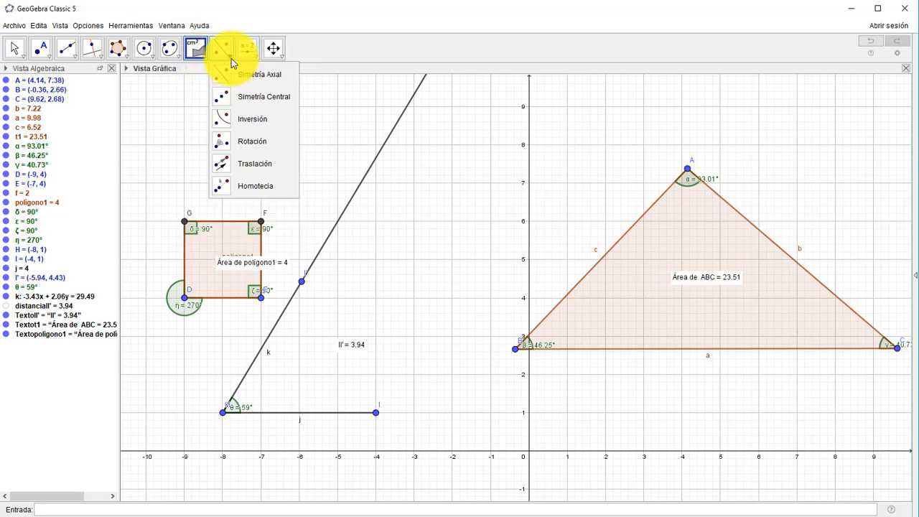
{"action": "left_click", "coordinate": [258, 59]}
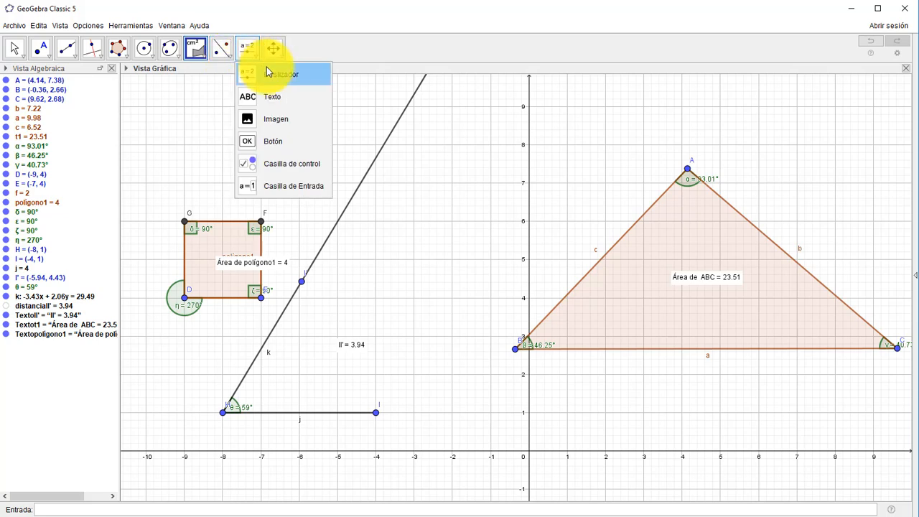
{"action": "left_click", "coordinate": [269, 73]}
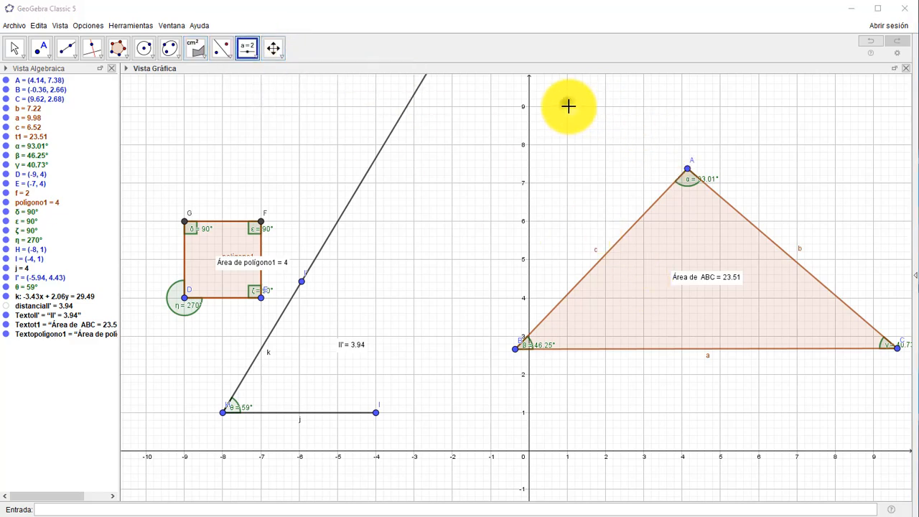
{"action": "left_click", "coordinate": [569, 107]}
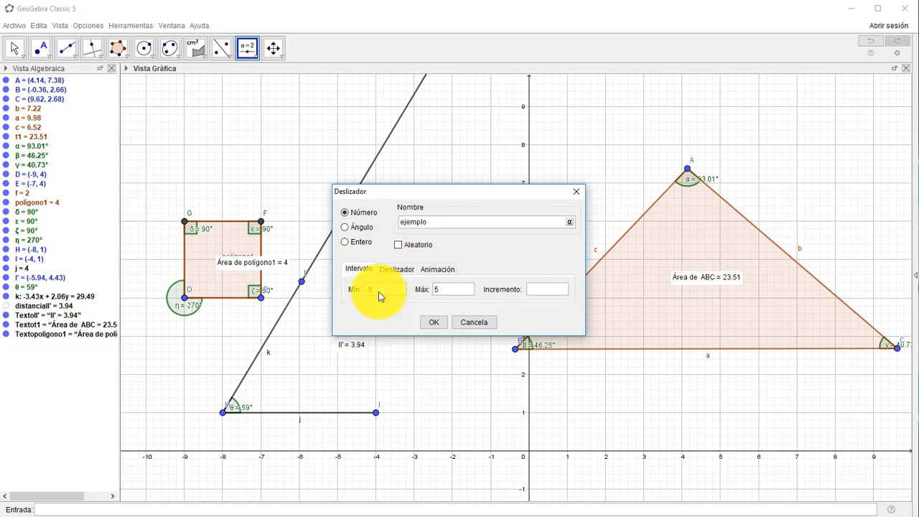
{"action": "double_click", "coordinate": [370, 290]}
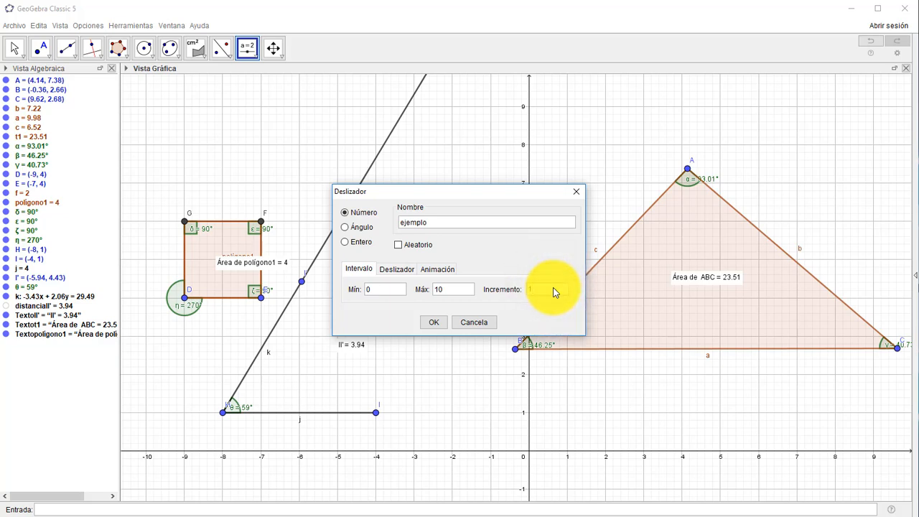
{"action": "left_click", "coordinate": [406, 273]}
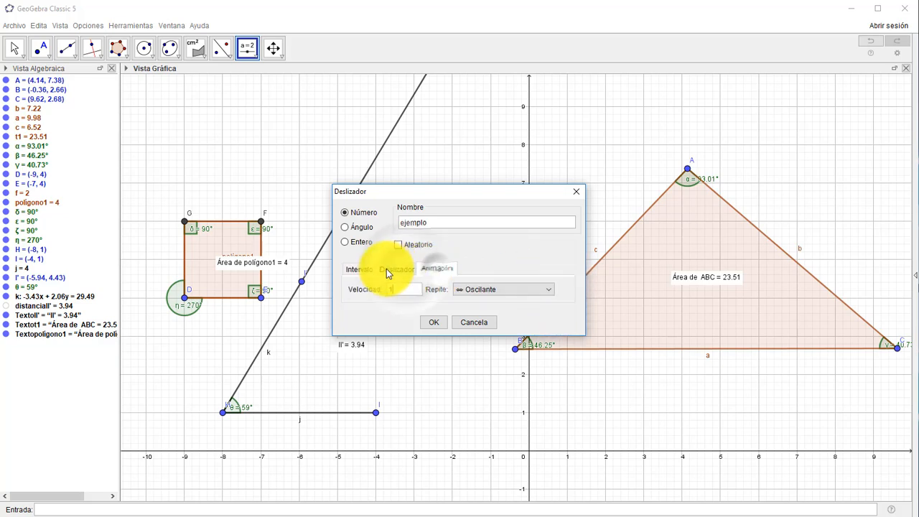
{"action": "left_click", "coordinate": [362, 269]}
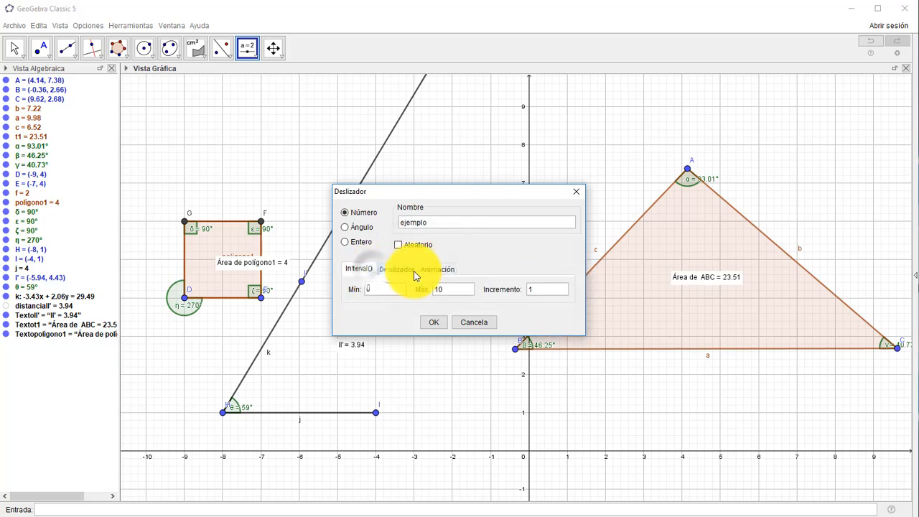
{"action": "left_click", "coordinate": [432, 322]}
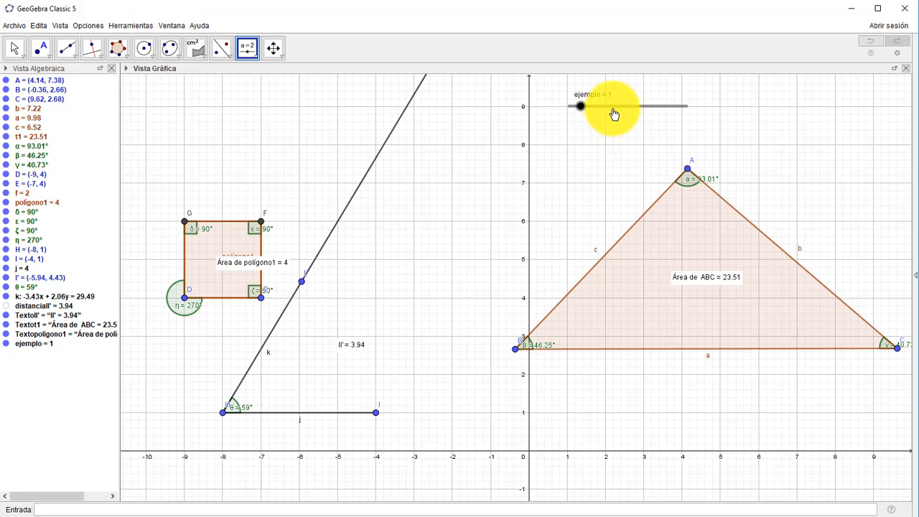
Step: Move the ejemplo slider to the empty area above the square, discarding any new slider dialog
{"action": "mouse_move", "coordinate": [614, 112]}
{"action": "left_mouse_down"}
{"action": "mouse_move", "coordinate": [417, 137]}
{"action": "mouse_move", "coordinate": [527, 140]}
{"action": "mouse_move", "coordinate": [423, 153]}
{"action": "mouse_move", "coordinate": [520, 214]}
{"action": "mouse_move", "coordinate": [564, 140]}
{"action": "mouse_move", "coordinate": [508, 168]}
{"action": "mouse_move", "coordinate": [546, 160]}
{"action": "mouse_move", "coordinate": [495, 155]}
{"action": "mouse_move", "coordinate": [599, 120]}
{"action": "left_mouse_up"}
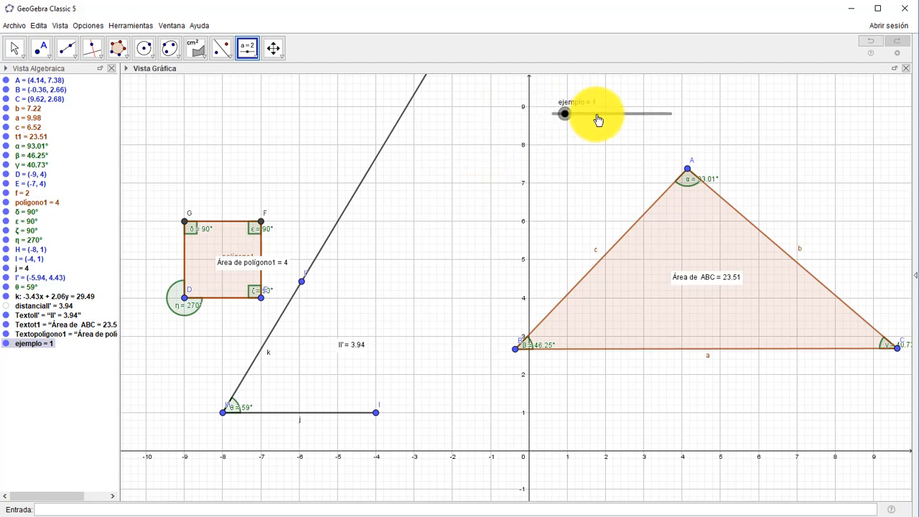
{"action": "left_click", "coordinate": [456, 191]}
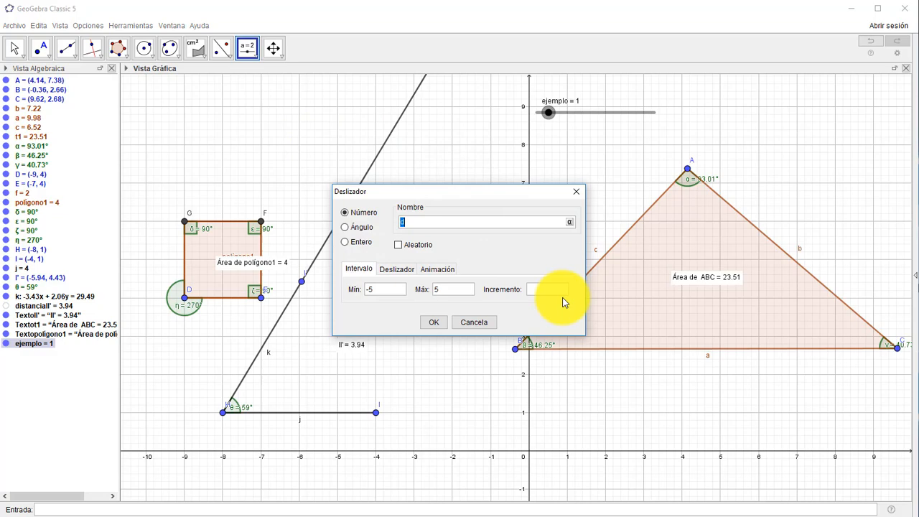
{"action": "left_click", "coordinate": [484, 320]}
{"action": "left_click", "coordinate": [18, 50]}
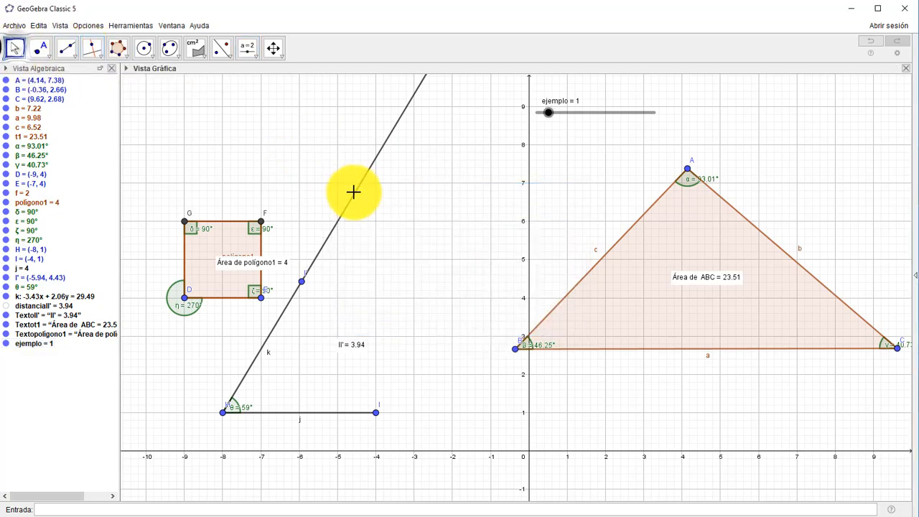
{"action": "left_click_drag", "start_coordinate": [382, 205], "coordinate": [363, 237]}
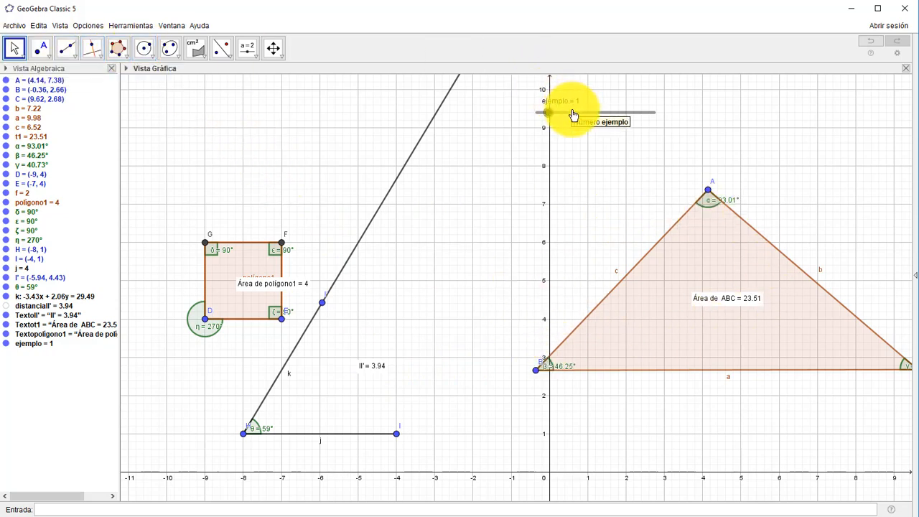
{"action": "left_click_drag", "start_coordinate": [573, 115], "coordinate": [282, 117]}
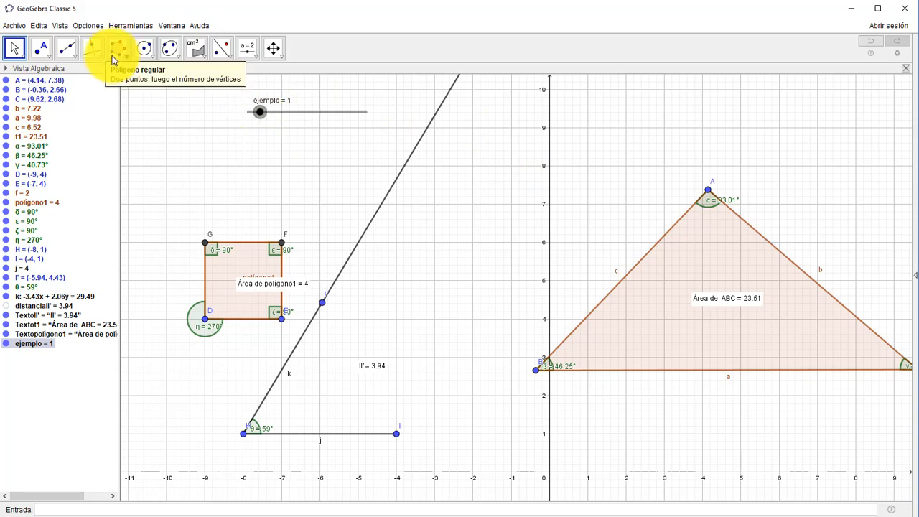
Step: Create a segment of given length starting at (-2, 8), with its length set to ejemplo
{"action": "left_click", "coordinate": [67, 49]}
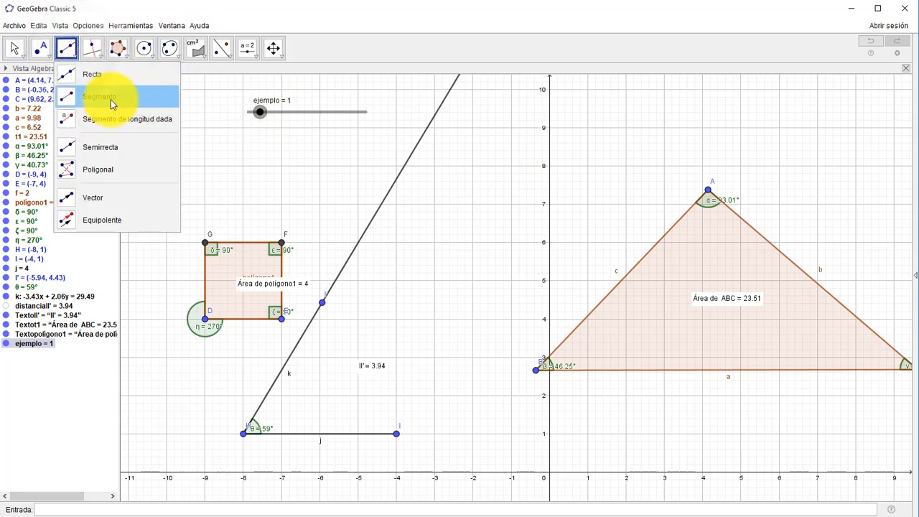
{"action": "left_click", "coordinate": [105, 120]}
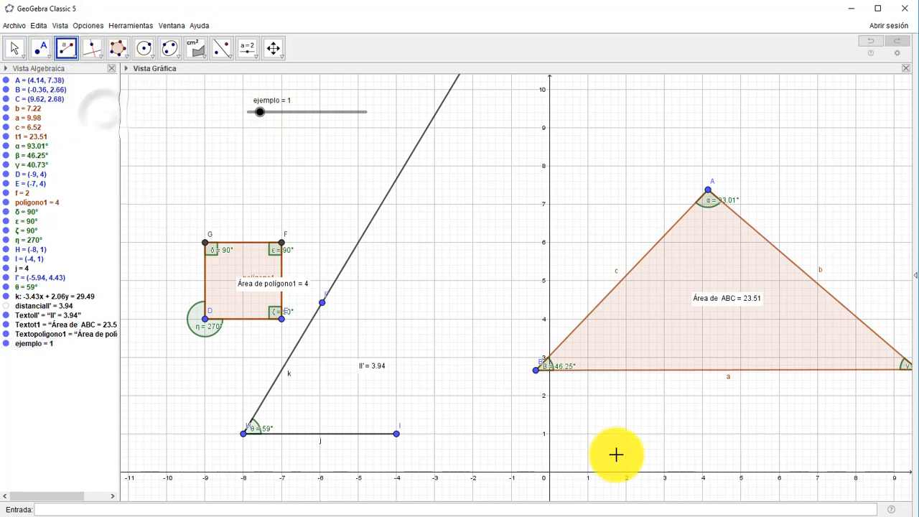
{"action": "left_click", "coordinate": [473, 165]}
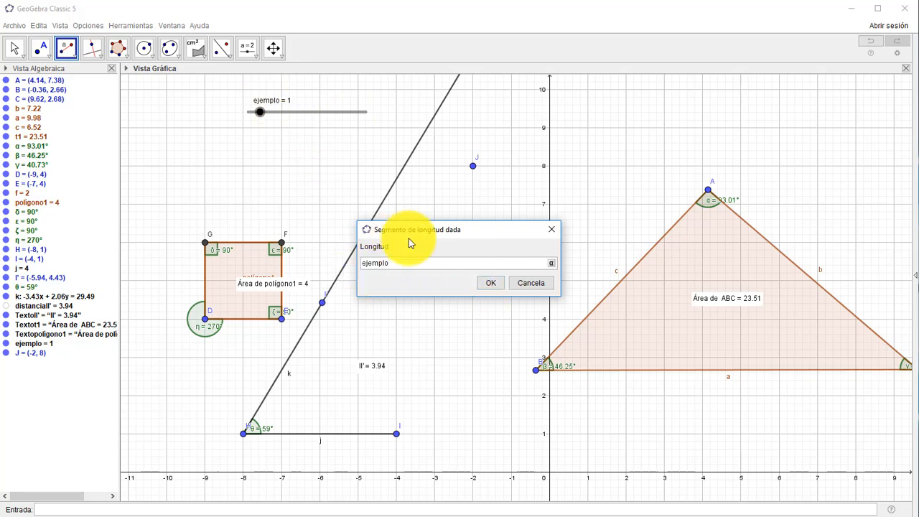
{"action": "left_click", "coordinate": [492, 283]}
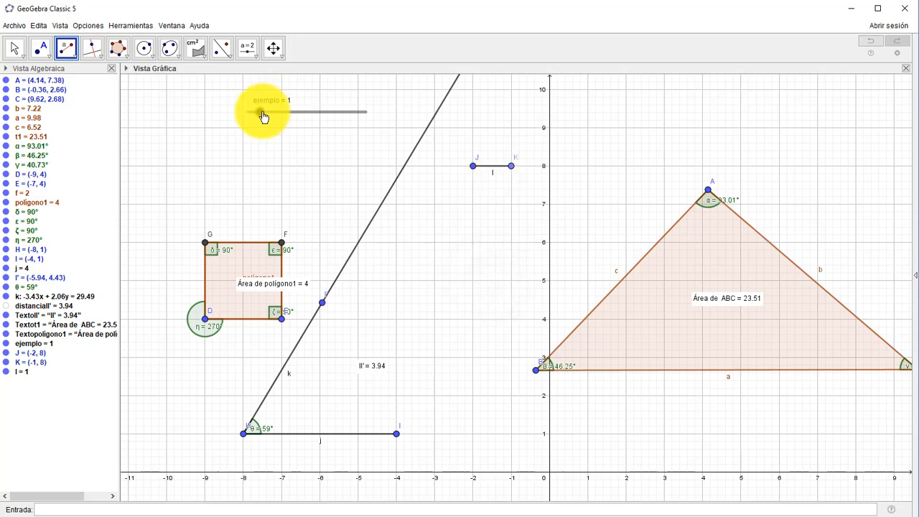
Step: Vary the ejemplo slider between 0 and 5 to resize the linked segment, leaving it at 4
{"action": "key", "text": "Escape"}
{"action": "left_click_drag", "start_coordinate": [263, 112], "coordinate": [284, 120]}
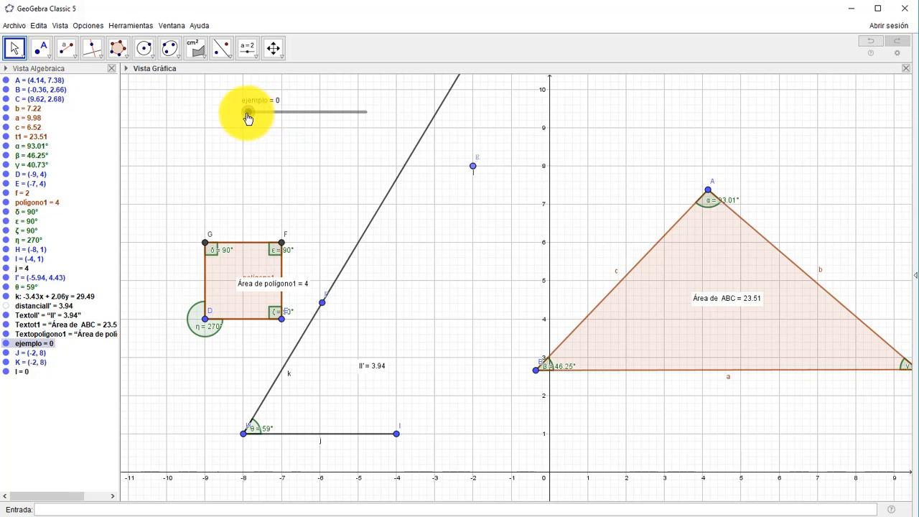
{"action": "left_click_drag", "start_coordinate": [247, 119], "coordinate": [301, 120]}
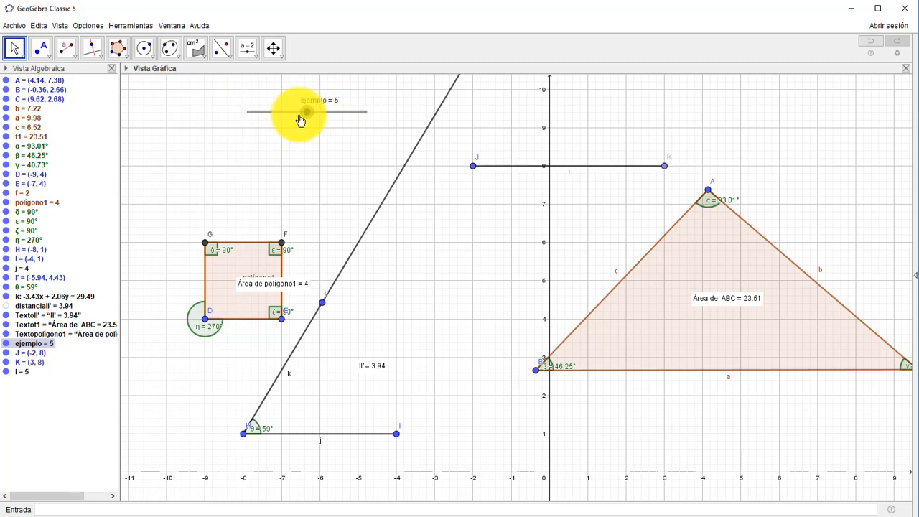
Step: Draw a circle by centre and radius, centred at (-3, 5) with radius ejemplo
{"action": "left_click", "coordinate": [152, 56]}
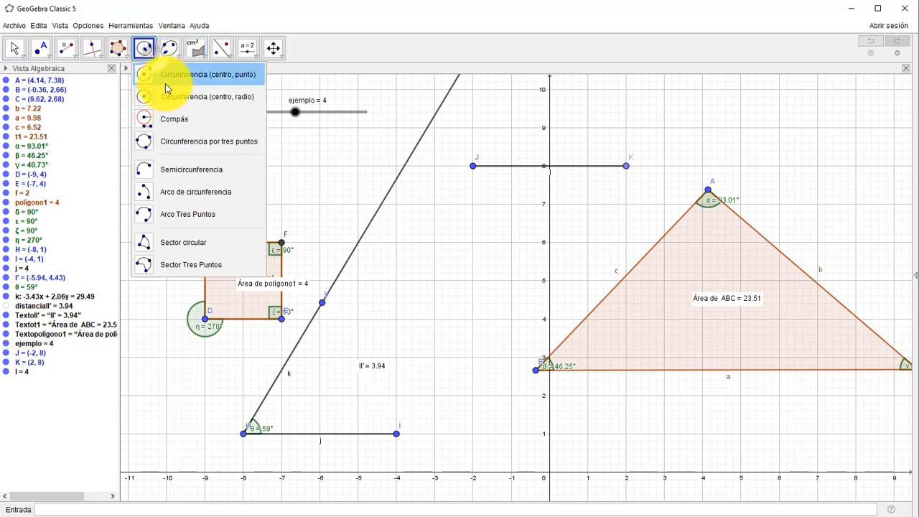
{"action": "left_click", "coordinate": [203, 98]}
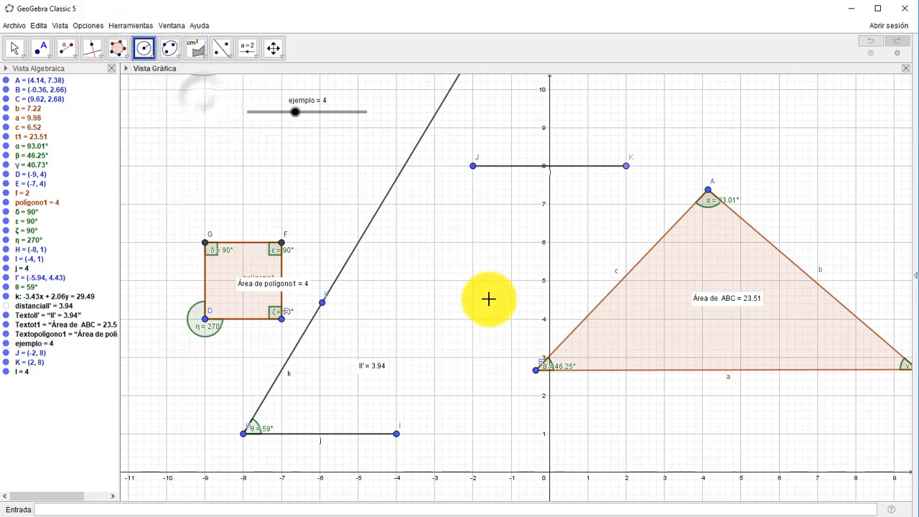
{"action": "left_click", "coordinate": [435, 280]}
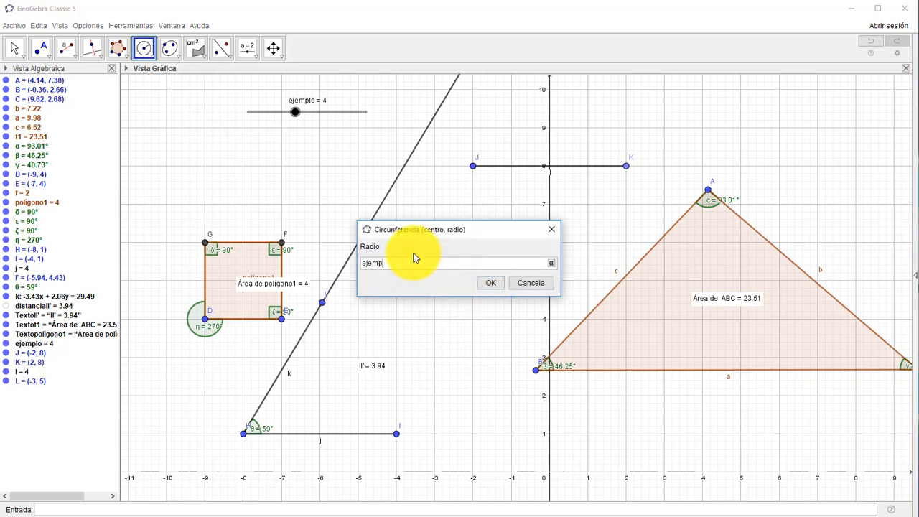
{"action": "key", "text": "Return"}
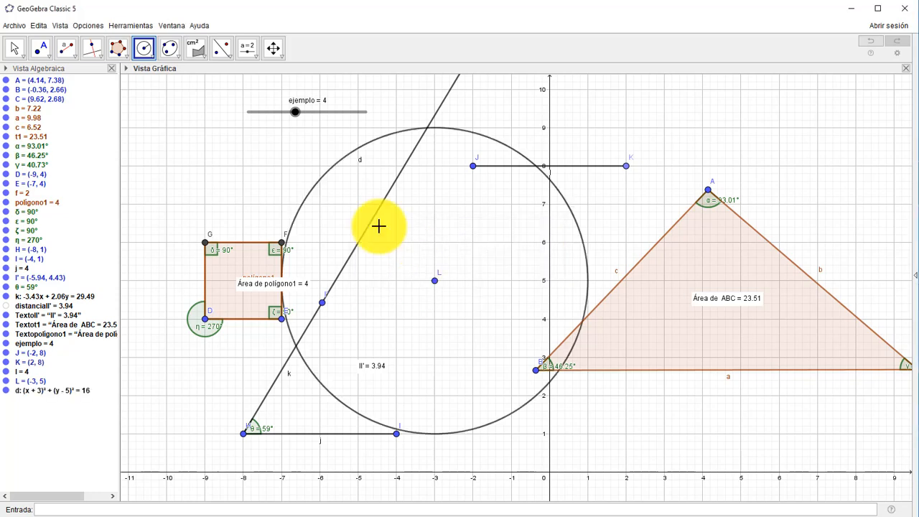
Step: Lower the ejemplo slider to 2, and run its animation for a while before switching the animation off again
{"action": "left_click_drag", "start_coordinate": [298, 117], "coordinate": [276, 124]}
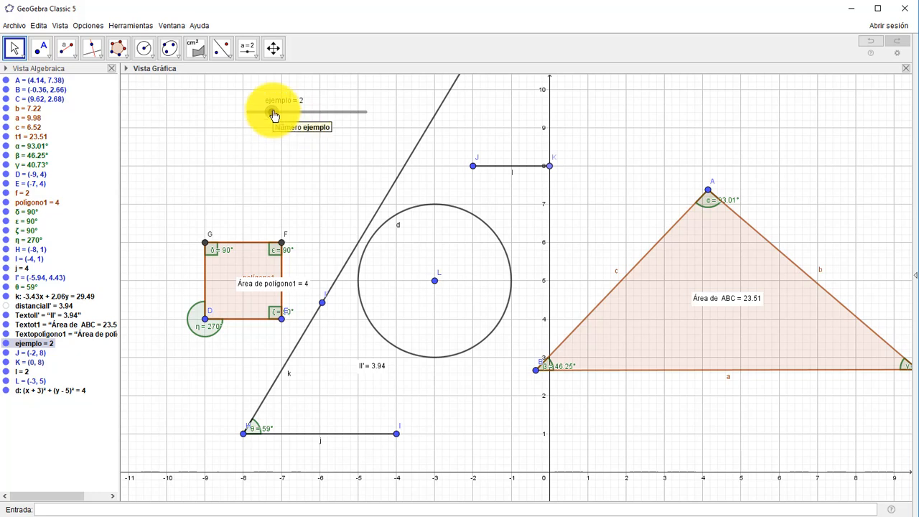
{"action": "right_click", "coordinate": [275, 115]}
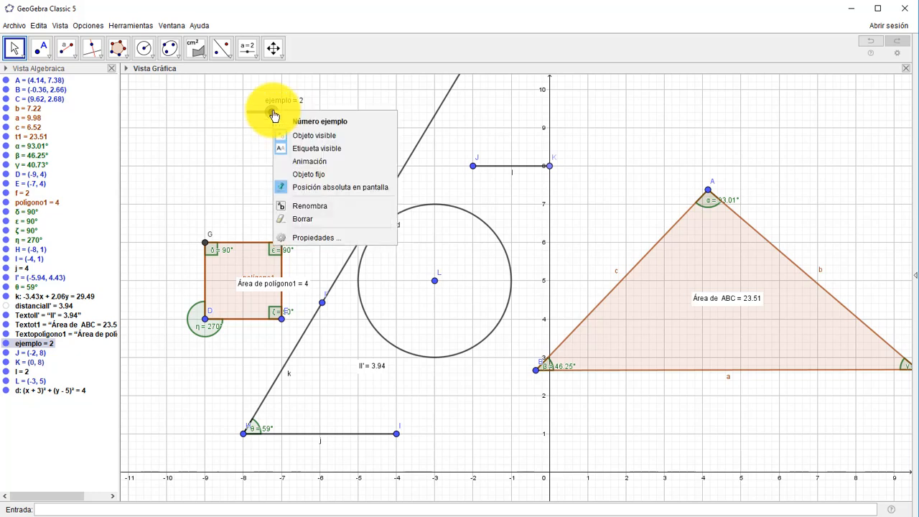
{"action": "left_click", "coordinate": [307, 162]}
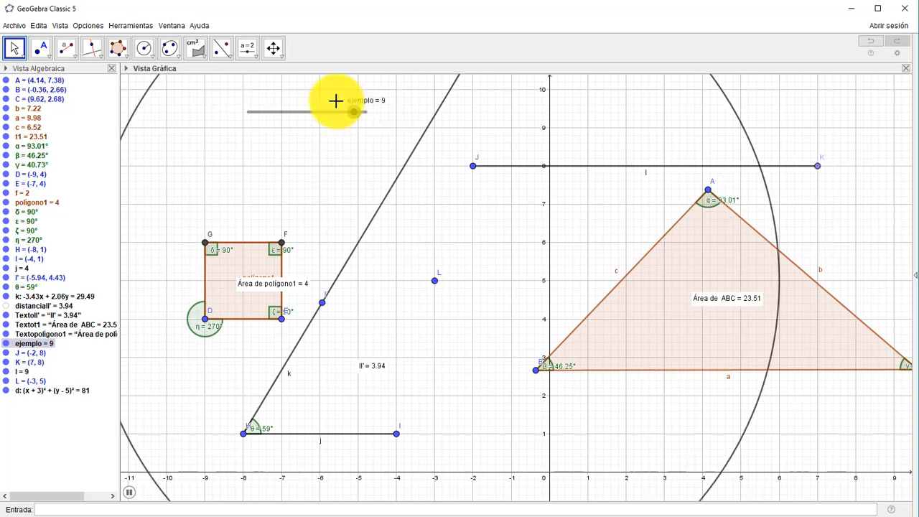
{"action": "right_click", "coordinate": [282, 115]}
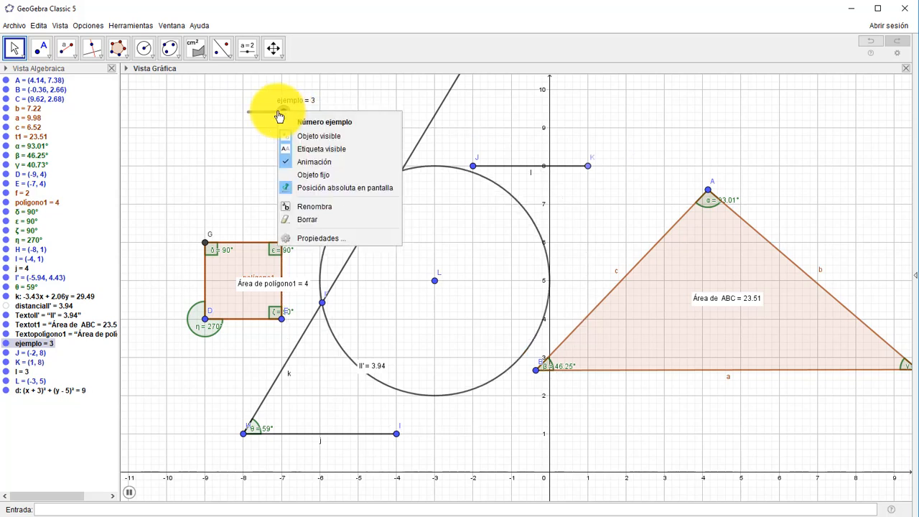
{"action": "left_click", "coordinate": [307, 162]}
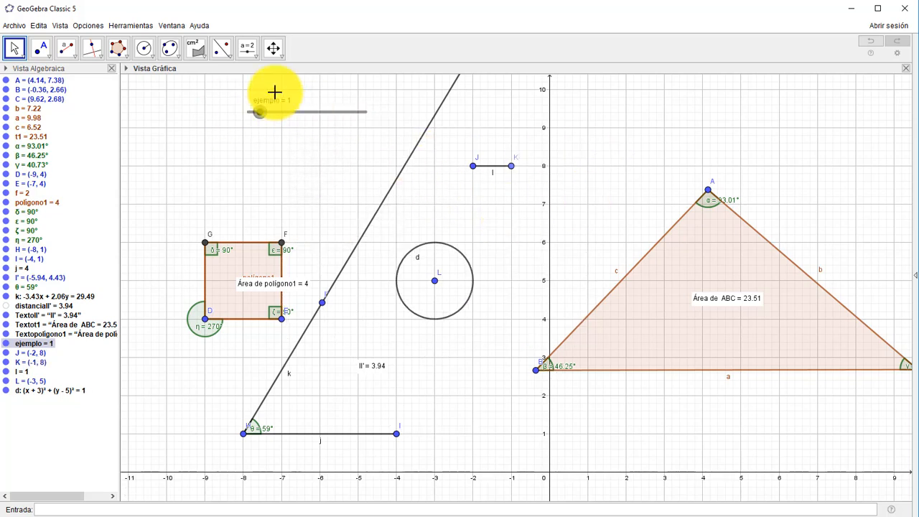
Step: Start a new text object in the drawing and enter "ejemplos de herramientas" as its content
{"action": "left_click", "coordinate": [249, 51]}
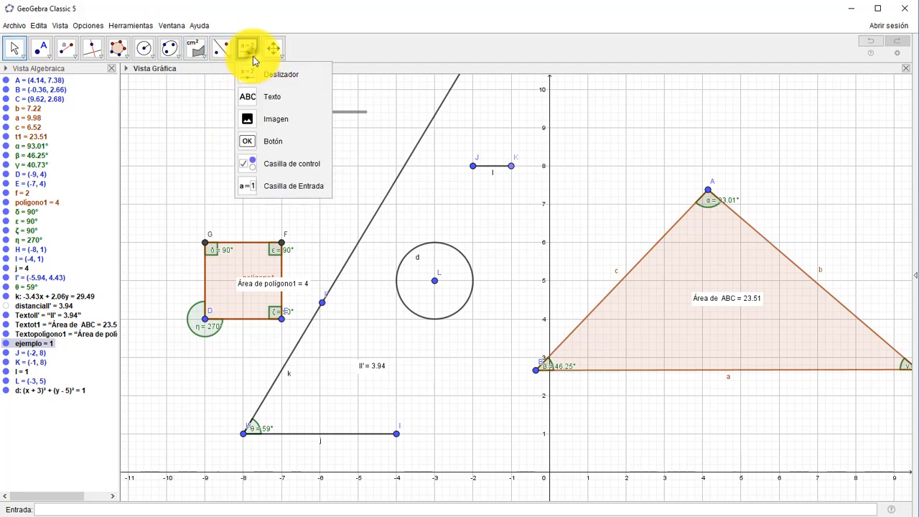
{"action": "left_click", "coordinate": [284, 97]}
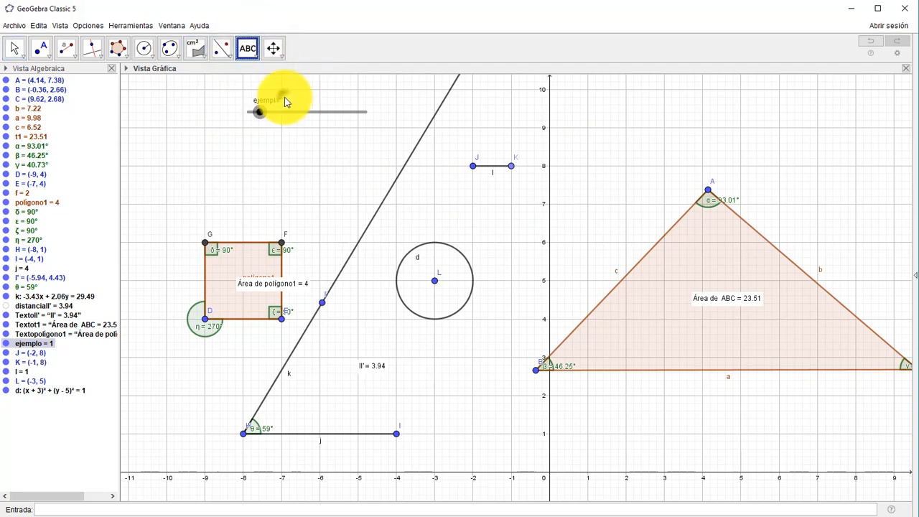
{"action": "left_click", "coordinate": [159, 169]}
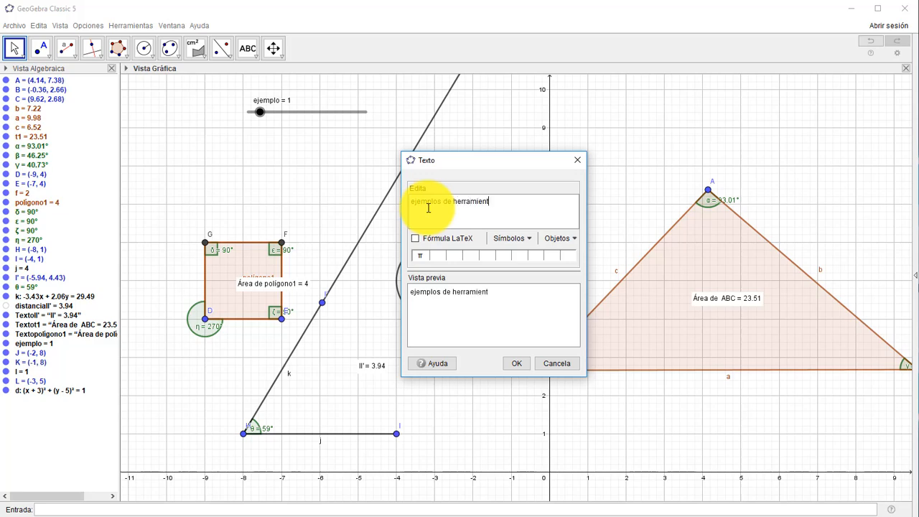
{"action": "left_click", "coordinate": [428, 208]}
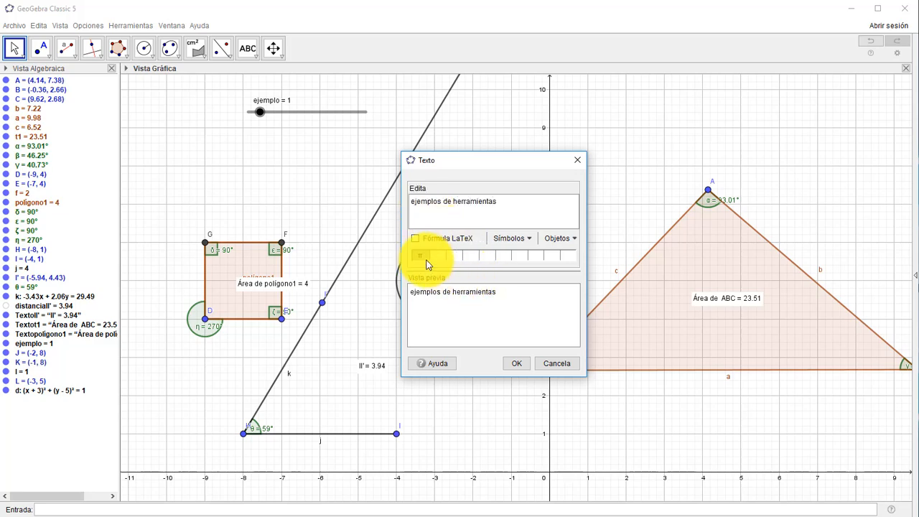
Step: Look through the symbols and objects available for the text, and insert the text without adding any of them
{"action": "left_click", "coordinate": [523, 239]}
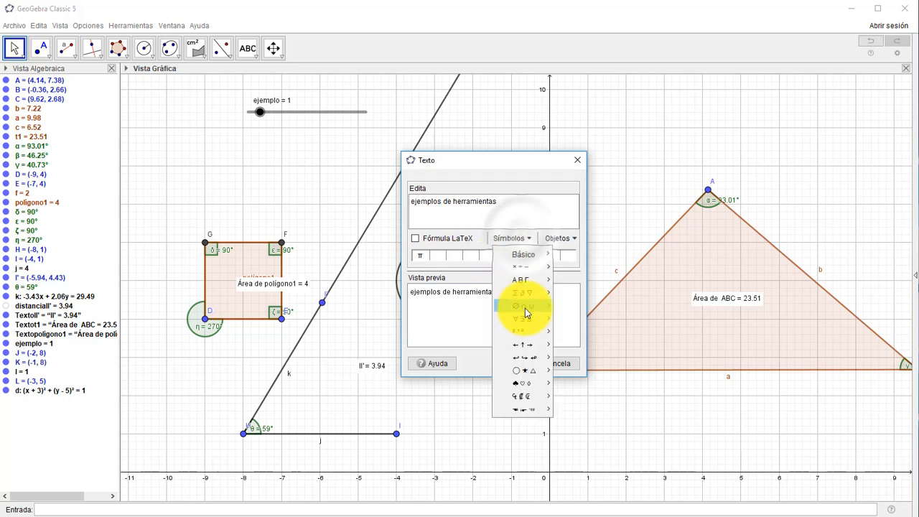
{"action": "mouse_move", "coordinate": [540, 300]}
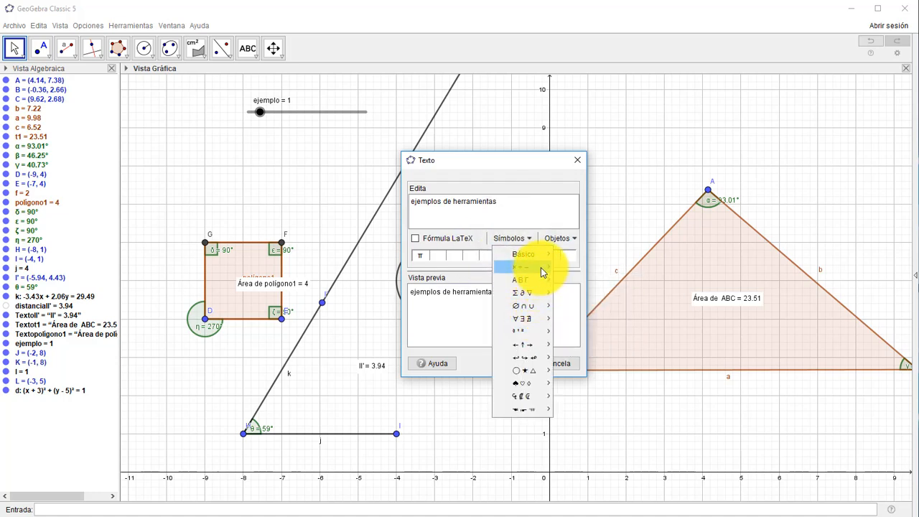
{"action": "mouse_move", "coordinate": [543, 271]}
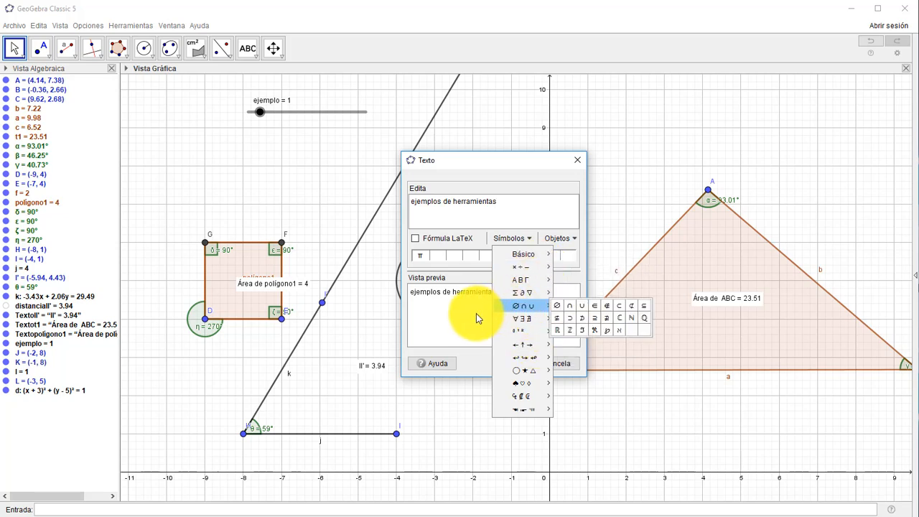
{"action": "left_click", "coordinate": [480, 270]}
{"action": "left_click", "coordinate": [570, 239]}
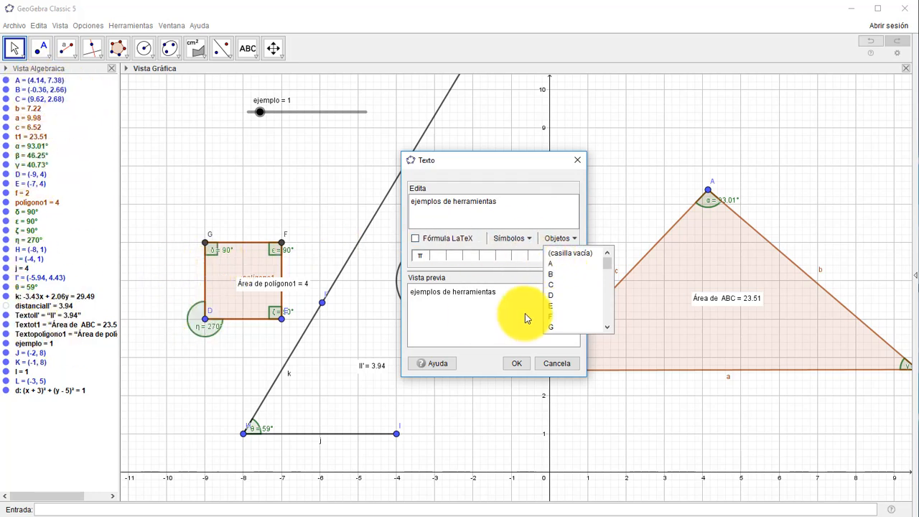
{"action": "left_click_drag", "start_coordinate": [608, 270], "coordinate": [610, 329]}
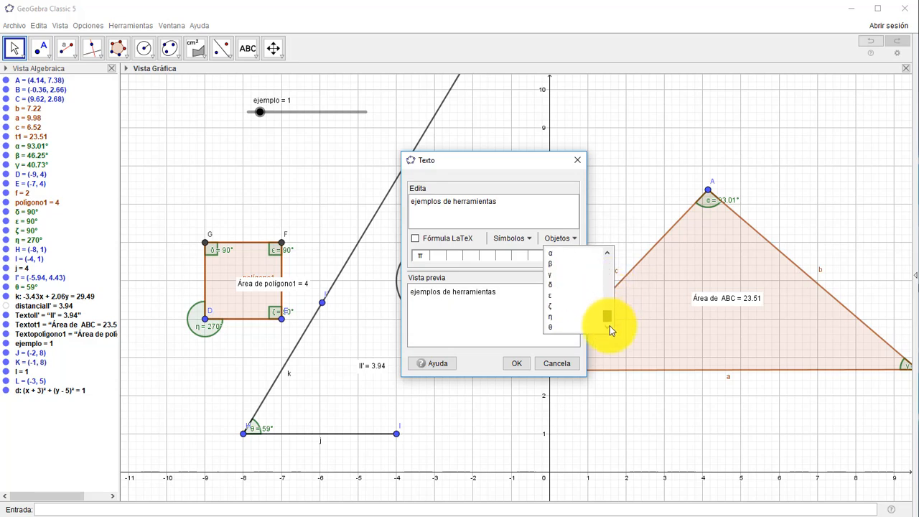
{"action": "left_click", "coordinate": [517, 363]}
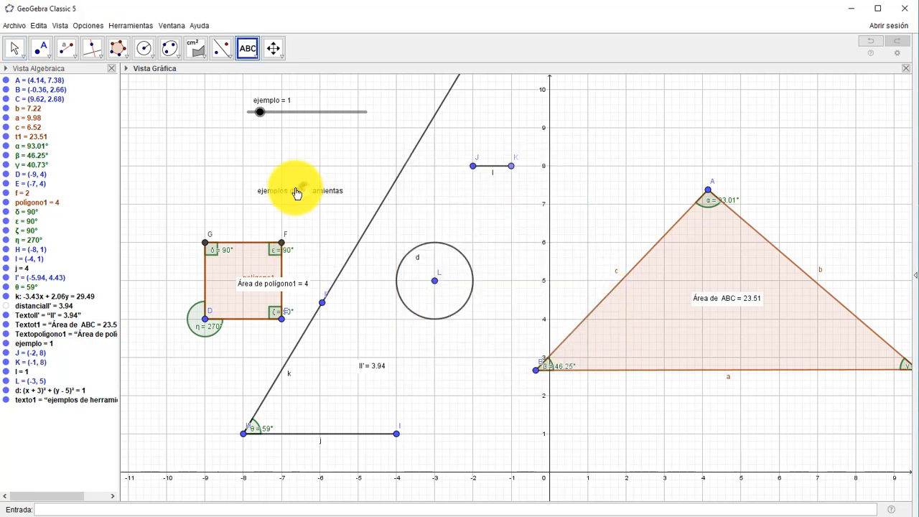
Step: Move the text "ejemplos de herramientas" to the empty space directly left of the ejemplo slider
{"action": "left_click_drag", "start_coordinate": [296, 193], "coordinate": [233, 152]}
{"action": "left_click", "coordinate": [13, 48]}
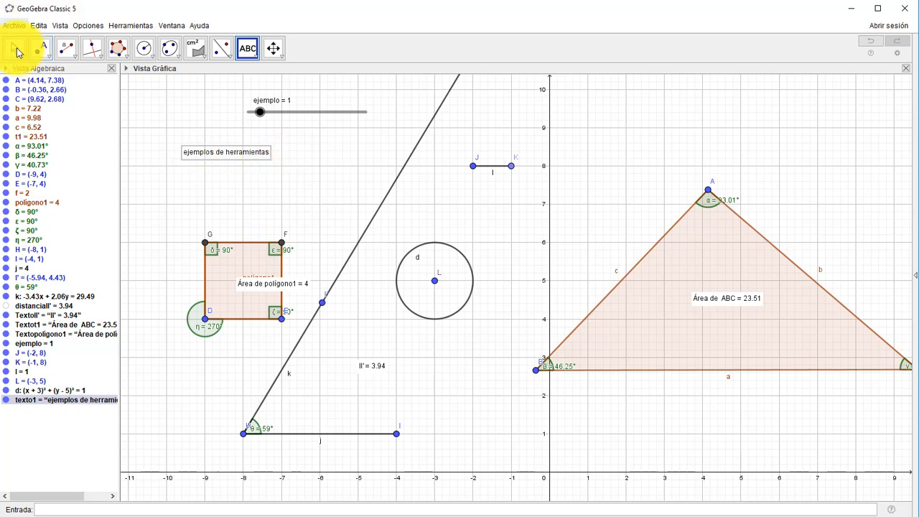
{"action": "left_click_drag", "start_coordinate": [263, 177], "coordinate": [298, 139]}
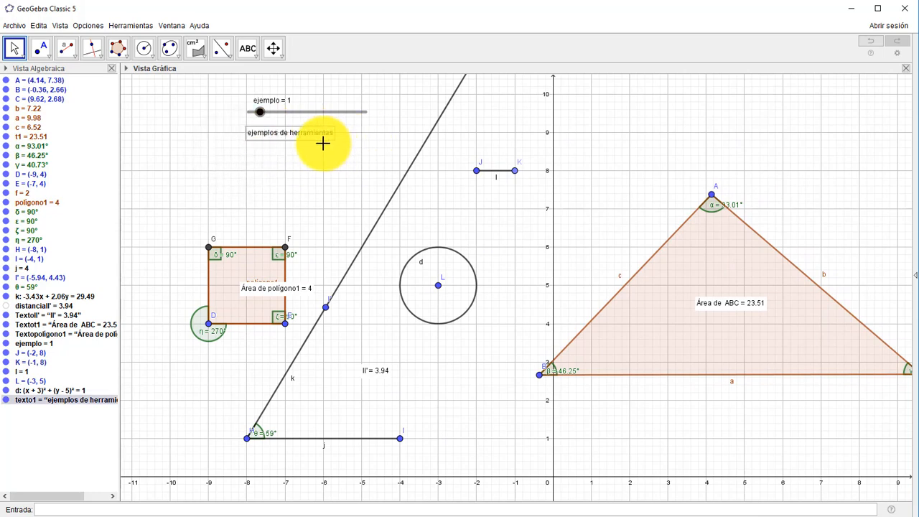
{"action": "left_click_drag", "start_coordinate": [307, 139], "coordinate": [208, 117]}
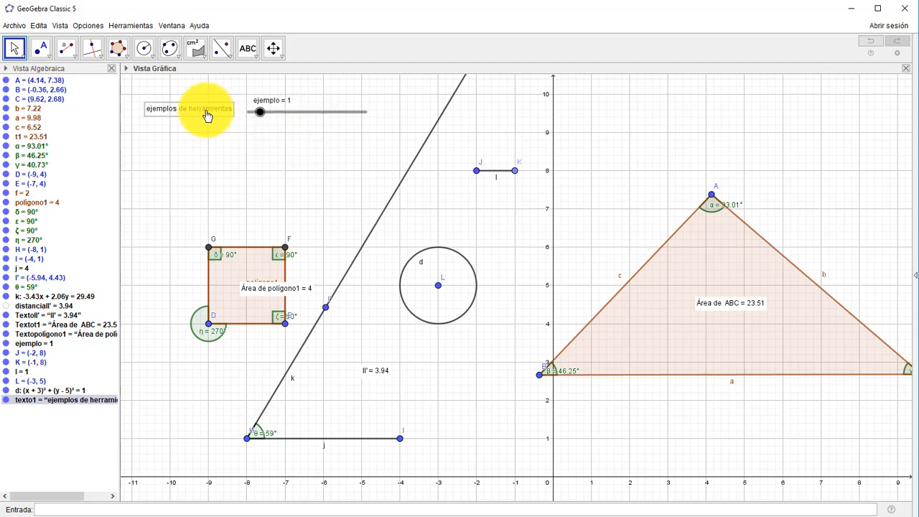
Step: Try to insert the image CARTEL AGUA2.jpg from the Descargas folder into the drawing
{"action": "left_click", "coordinate": [253, 55]}
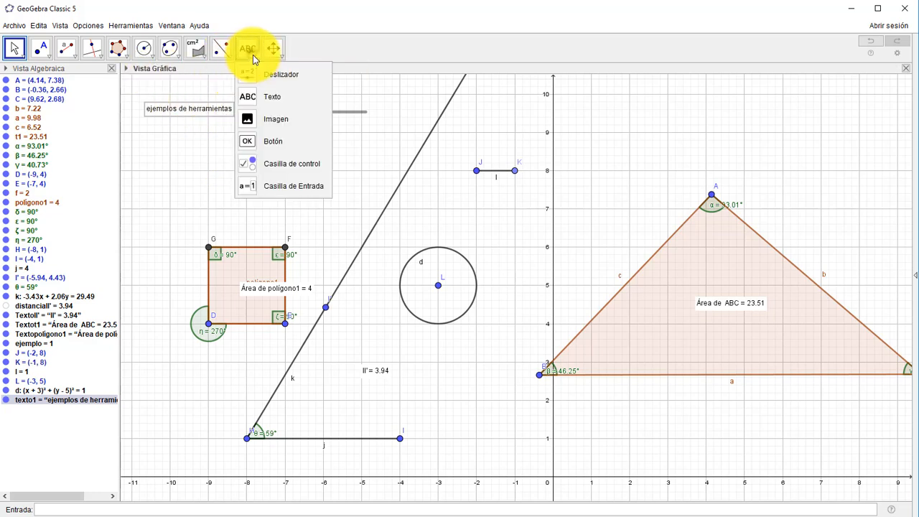
{"action": "left_click", "coordinate": [280, 118]}
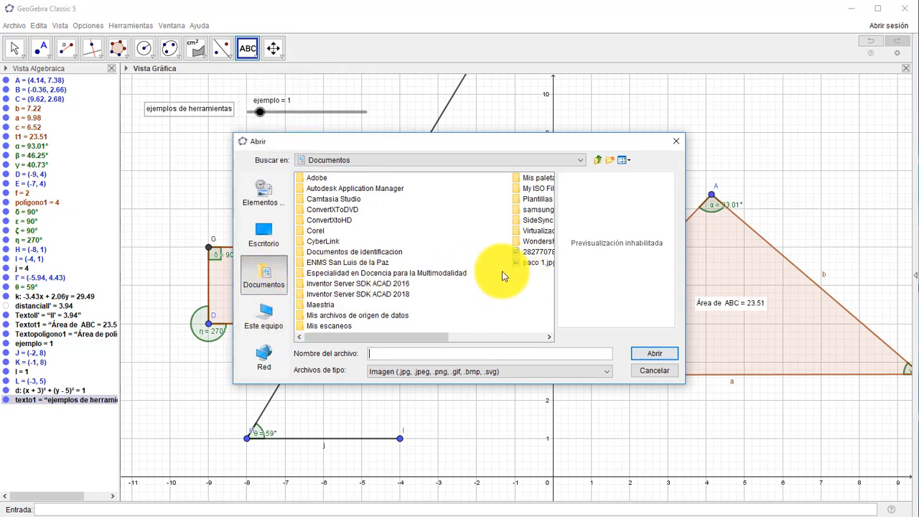
{"action": "left_click", "coordinate": [524, 265]}
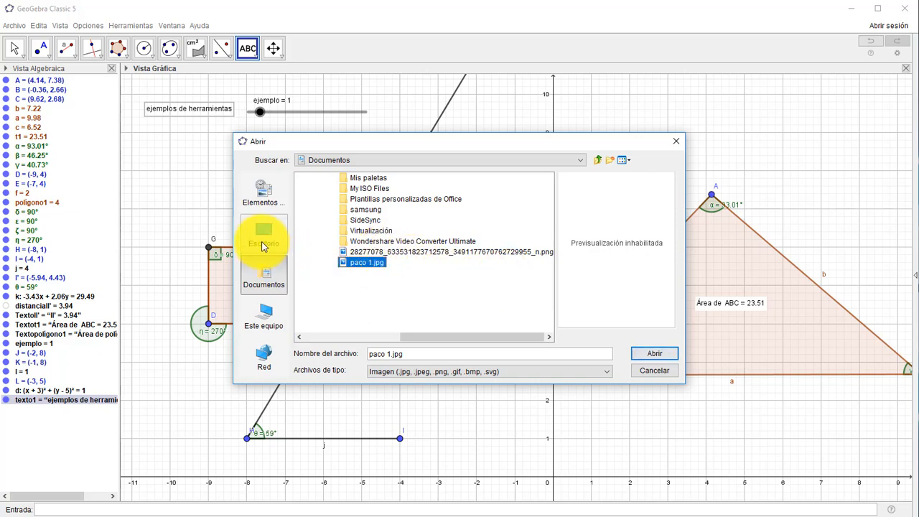
{"action": "left_click", "coordinate": [269, 323]}
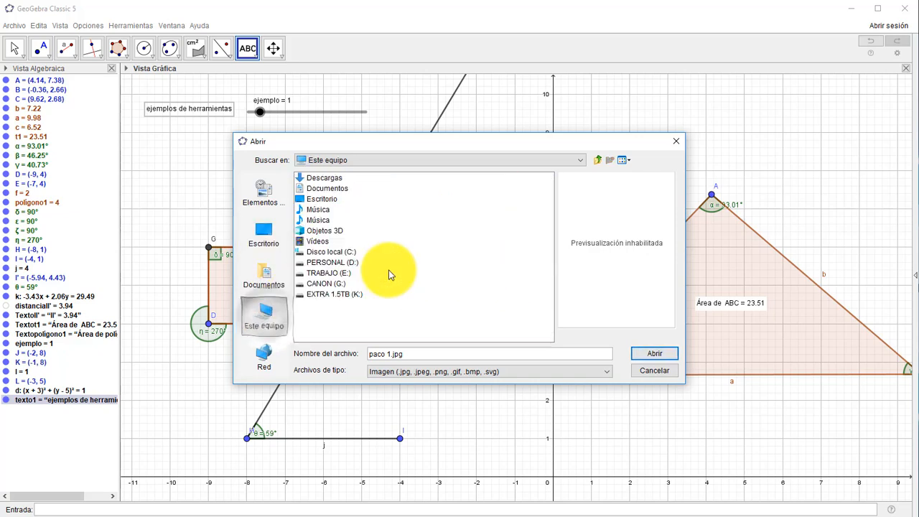
{"action": "left_click", "coordinate": [331, 179]}
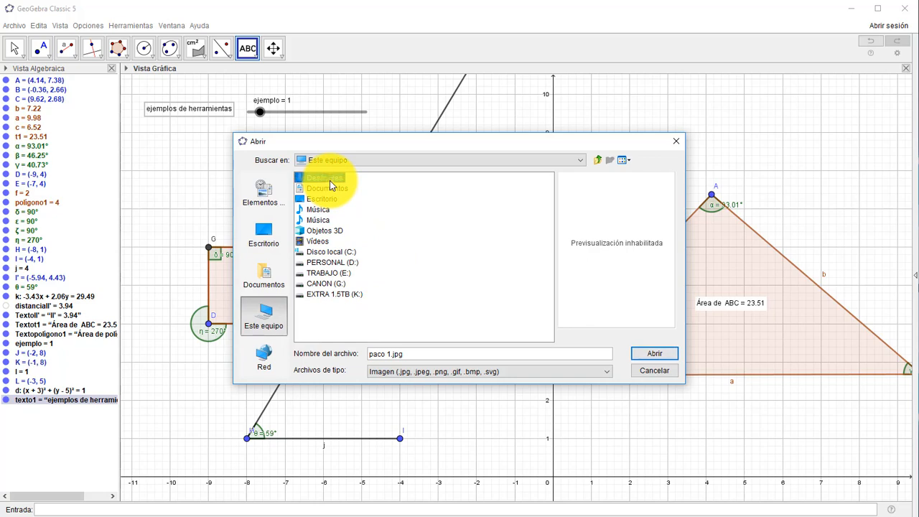
{"action": "scroll", "coordinate": [413, 283], "scroll_direction": "down", "scroll_amount": 5}
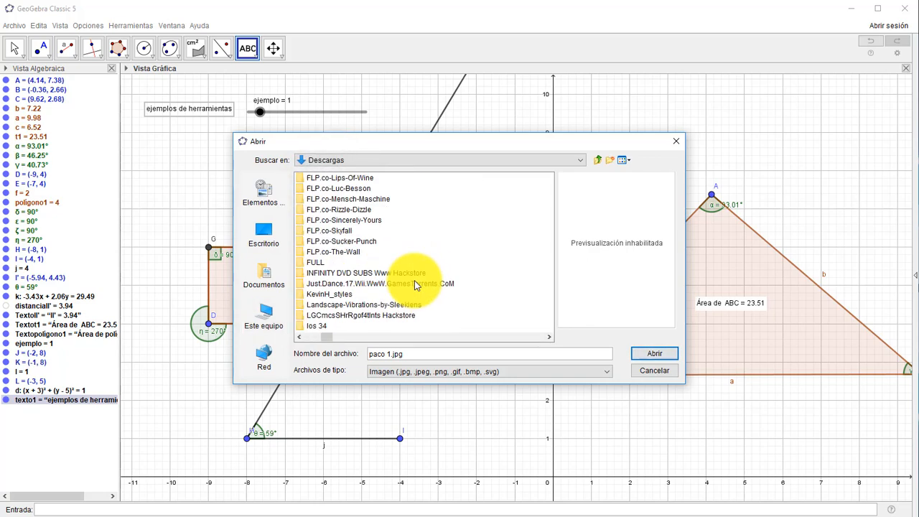
{"action": "scroll", "coordinate": [414, 280], "scroll_direction": "up", "scroll_amount": 3}
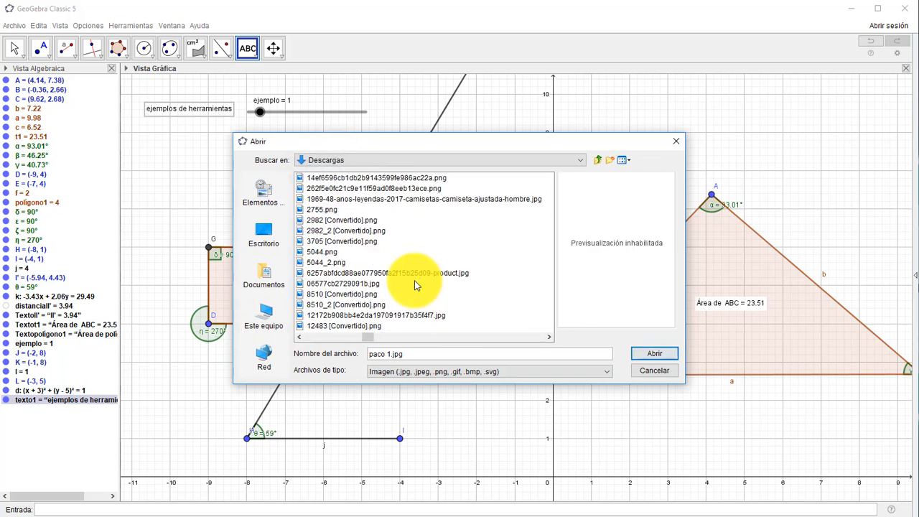
{"action": "scroll", "coordinate": [415, 280], "scroll_direction": "down", "scroll_amount": 10}
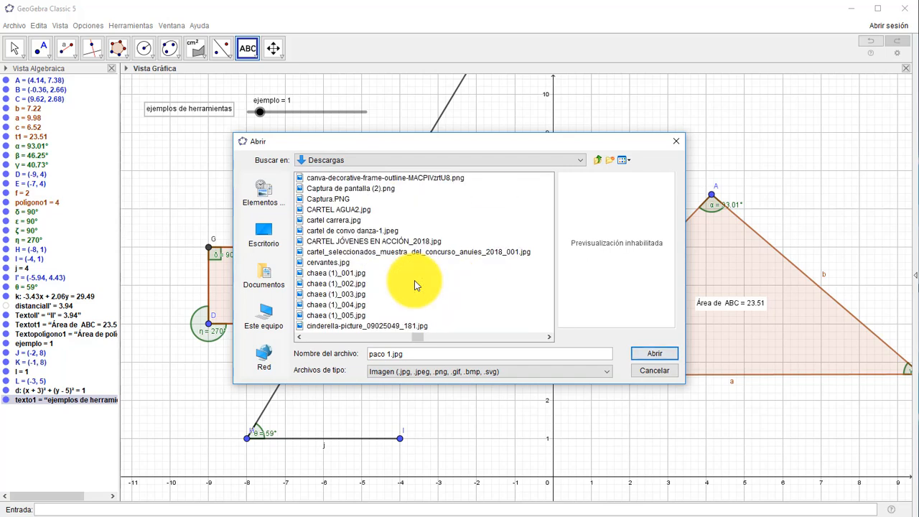
{"action": "left_click", "coordinate": [349, 210]}
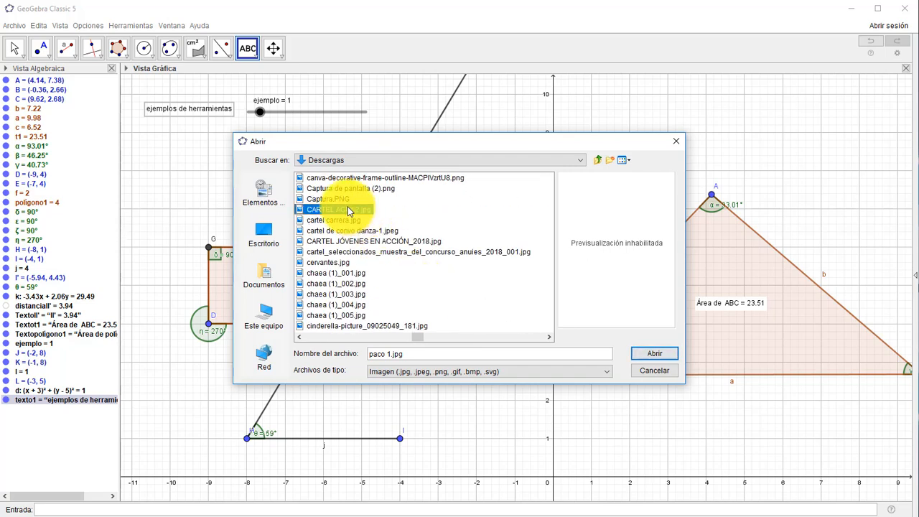
{"action": "left_click", "coordinate": [650, 354]}
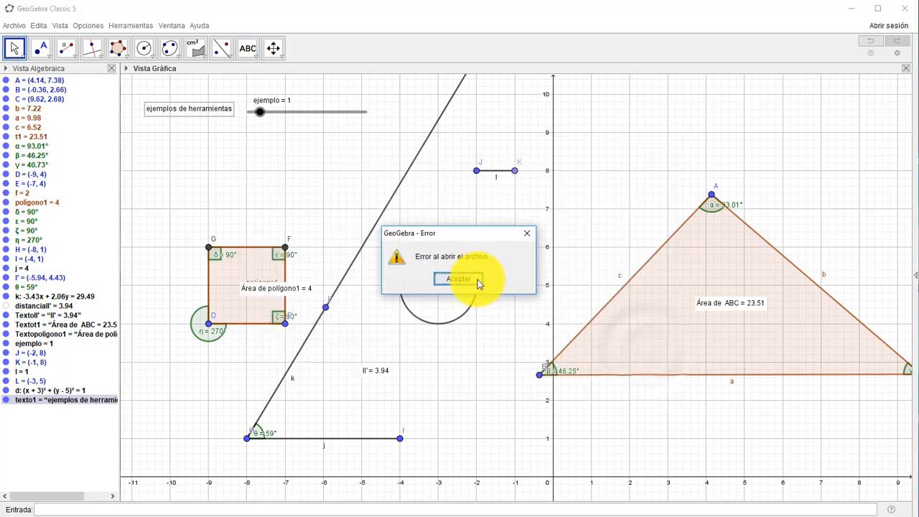
{"action": "left_click", "coordinate": [457, 280]}
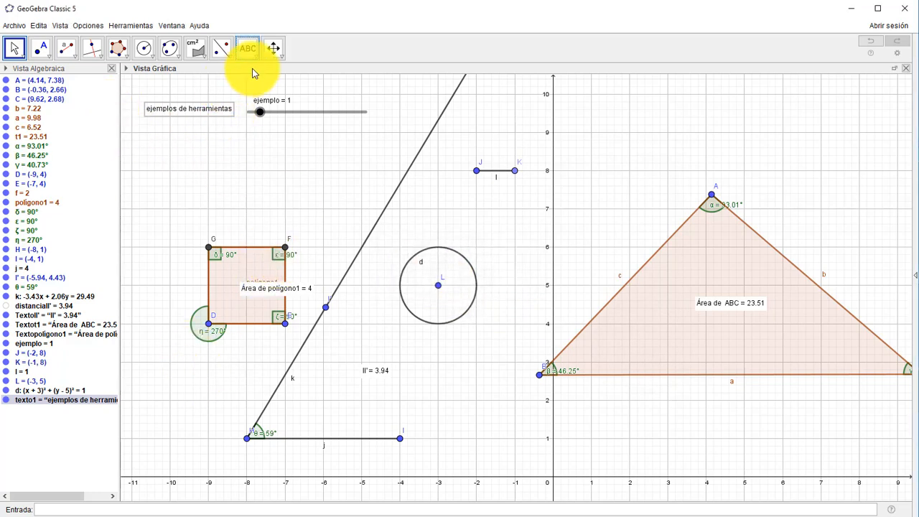
Step: Insert the image cervantes.jpg from the Descargas folder into the drawing
{"action": "left_click", "coordinate": [254, 58]}
{"action": "left_click", "coordinate": [277, 117]}
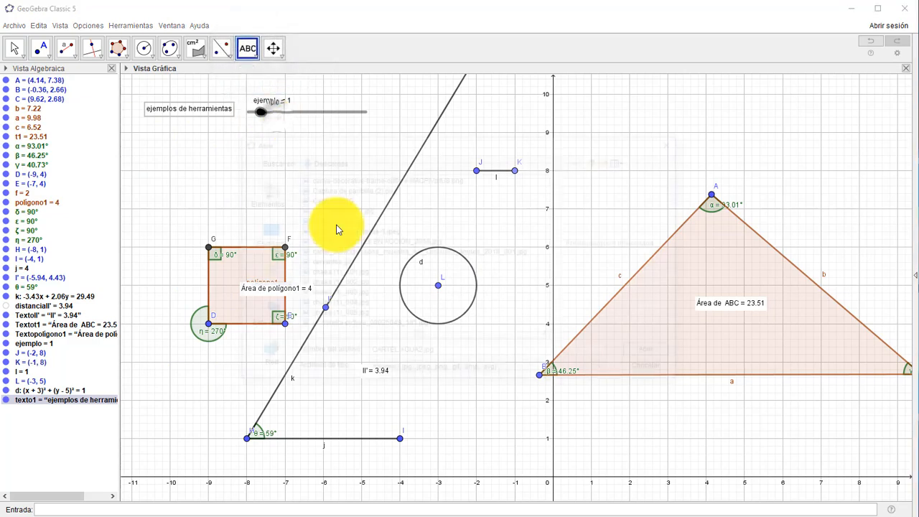
{"action": "left_click", "coordinate": [338, 226]}
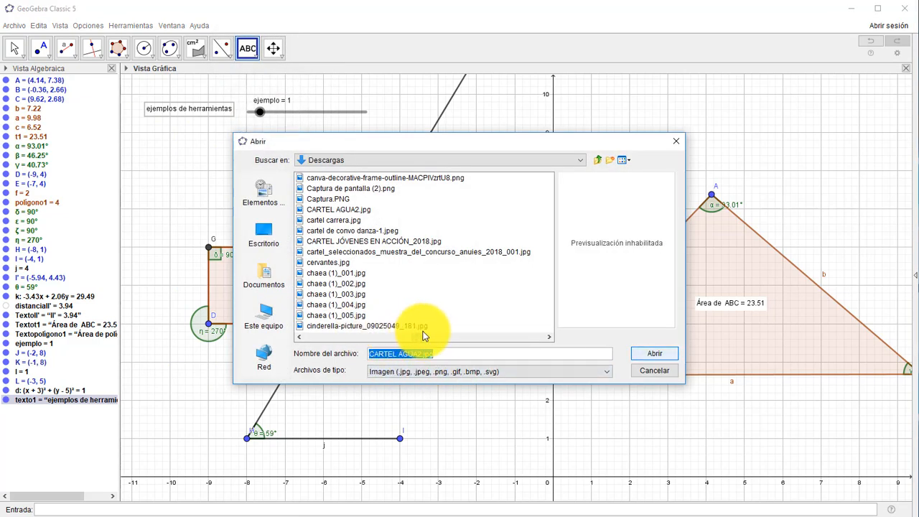
{"action": "left_click", "coordinate": [328, 263]}
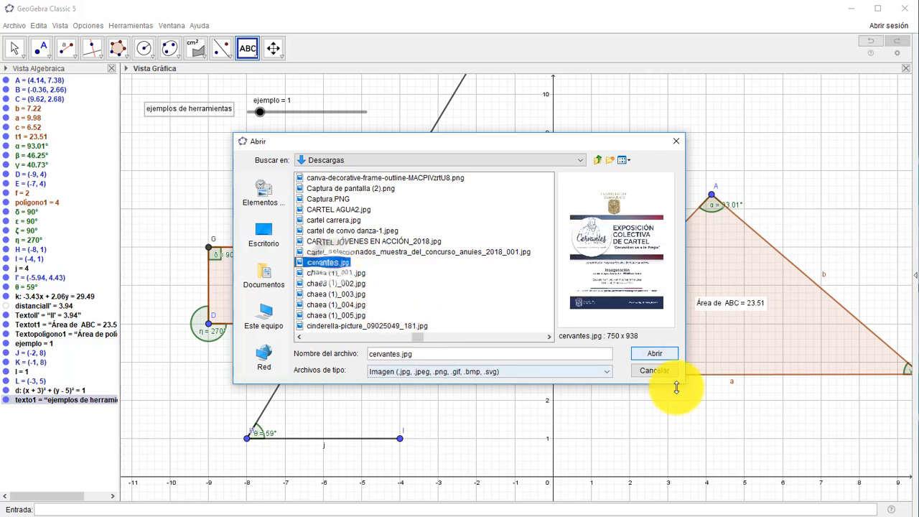
{"action": "left_click", "coordinate": [652, 352]}
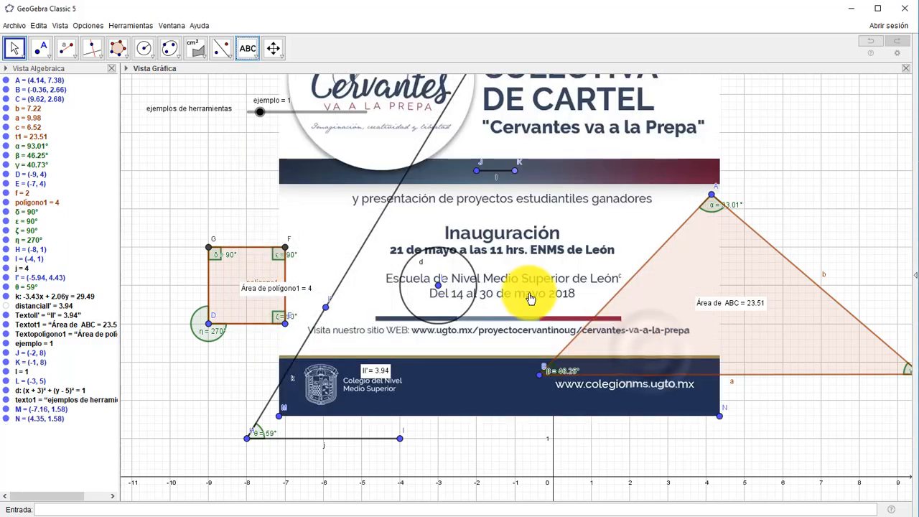
Step: Shrink the poster image to about 5.9 units wide using its lower corner points, and place it over triangle ABC
{"action": "left_click_drag", "start_coordinate": [540, 244], "coordinate": [471, 283]}
{"action": "left_click_drag", "start_coordinate": [647, 453], "coordinate": [418, 454]}
{"action": "left_click_drag", "start_coordinate": [357, 465], "coordinate": [436, 462]}
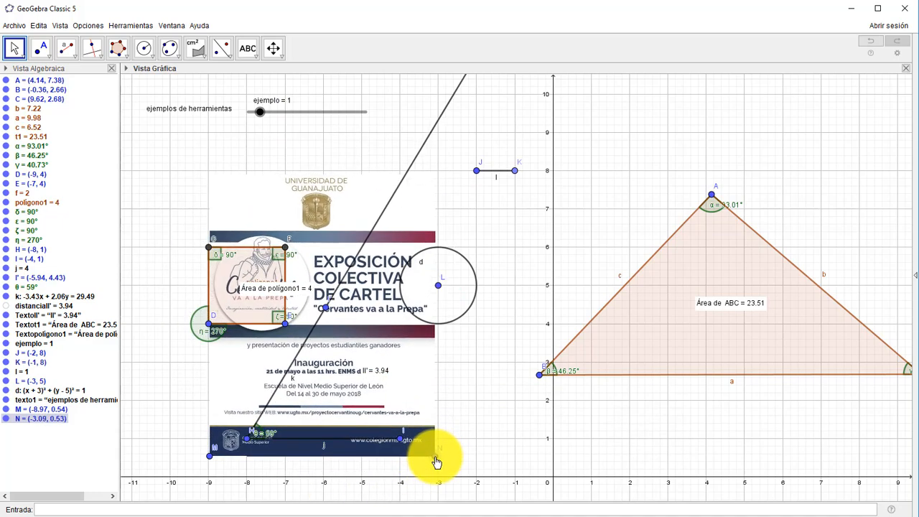
{"action": "left_click_drag", "start_coordinate": [407, 400], "coordinate": [782, 362]}
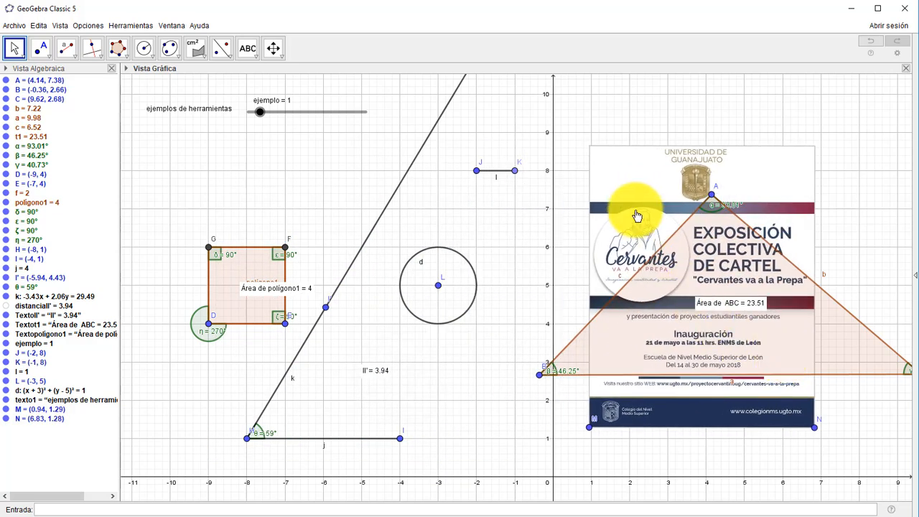
{"action": "left_click_drag", "start_coordinate": [640, 188], "coordinate": [615, 178]}
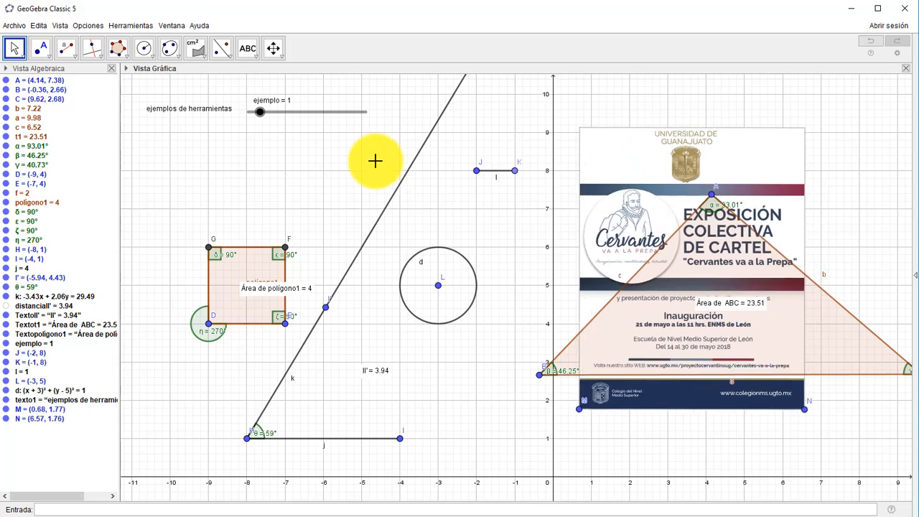
{"action": "left_click", "coordinate": [256, 53]}
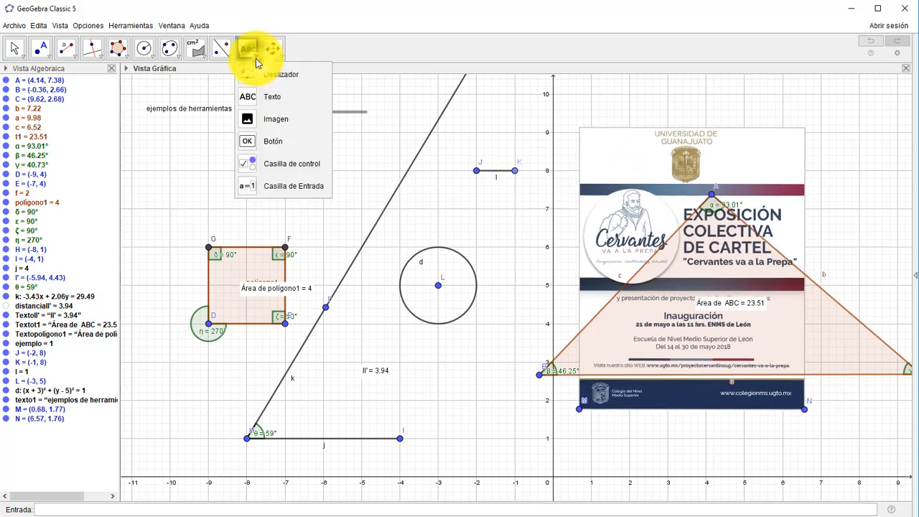
{"action": "left_click", "coordinate": [291, 142]}
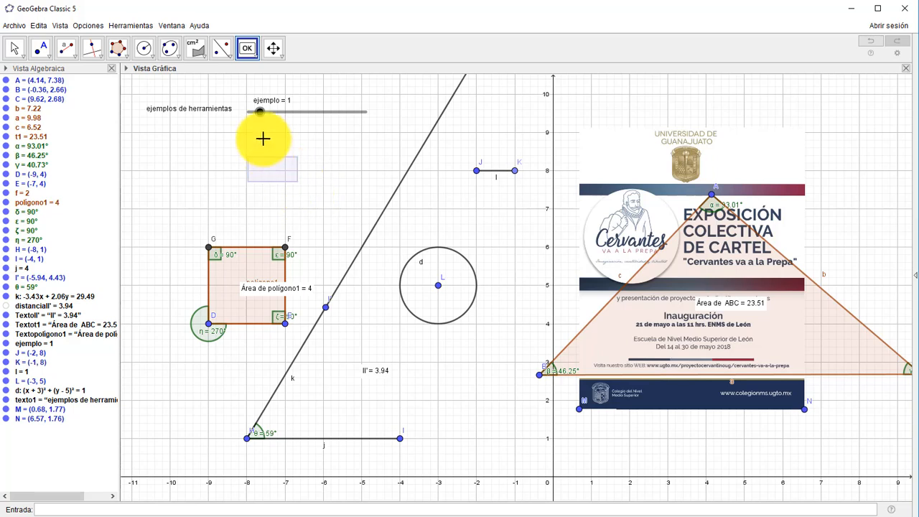
{"action": "left_click", "coordinate": [247, 49]}
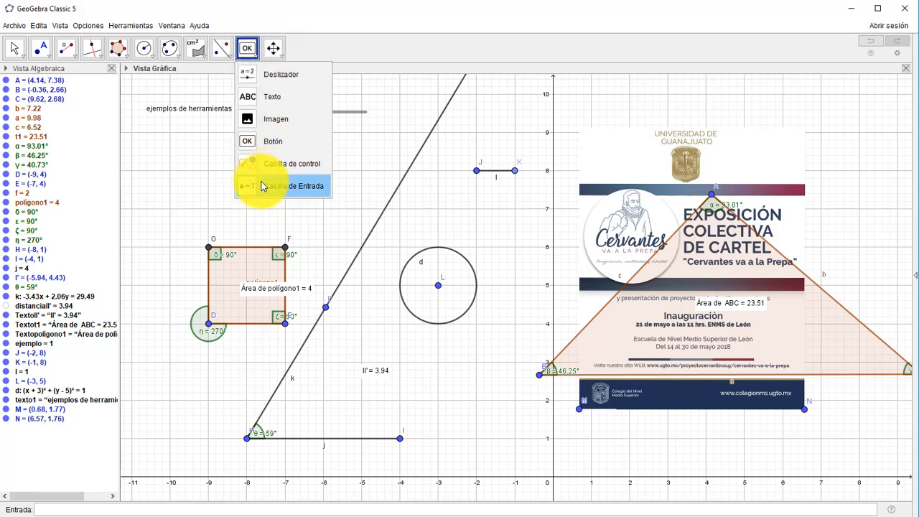
Step: Shift the graphics view slightly with the Desplaza Vista Gráfica tool and look through the related view and delete tools
{"action": "mouse_move", "coordinate": [283, 53]}
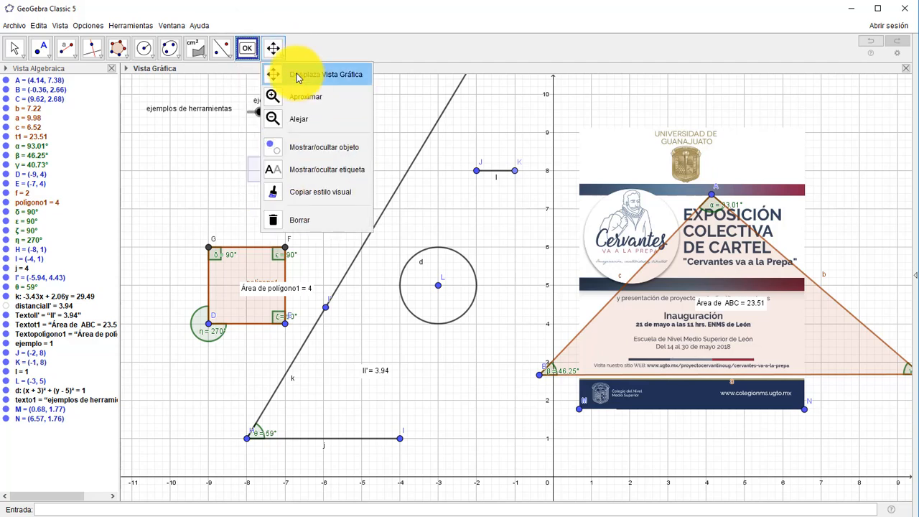
{"action": "left_click", "coordinate": [297, 75]}
{"action": "left_click_drag", "start_coordinate": [371, 148], "coordinate": [380, 128]}
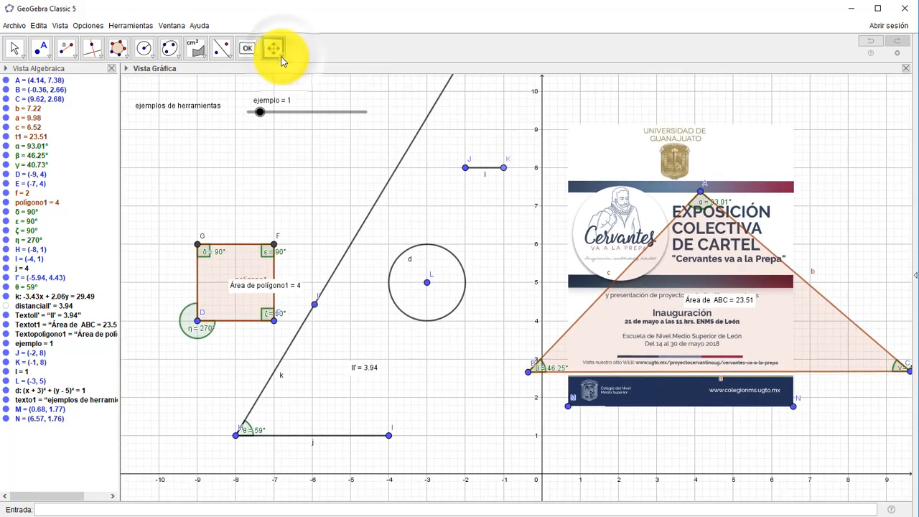
{"action": "left_click", "coordinate": [281, 54]}
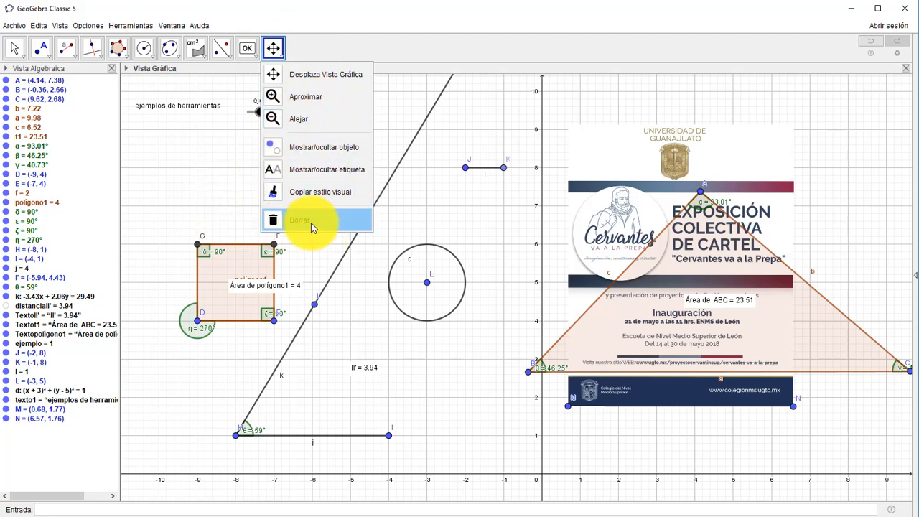
{"action": "left_click", "coordinate": [230, 176]}
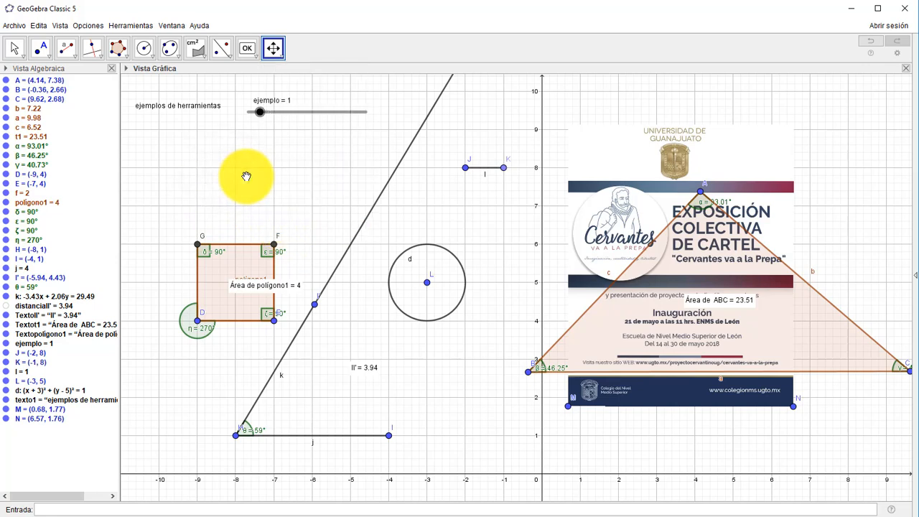
Step: Switch to the Elige y Mueve tool and shift the whole graphics view slightly down and to the right
{"action": "left_click", "coordinate": [18, 47]}
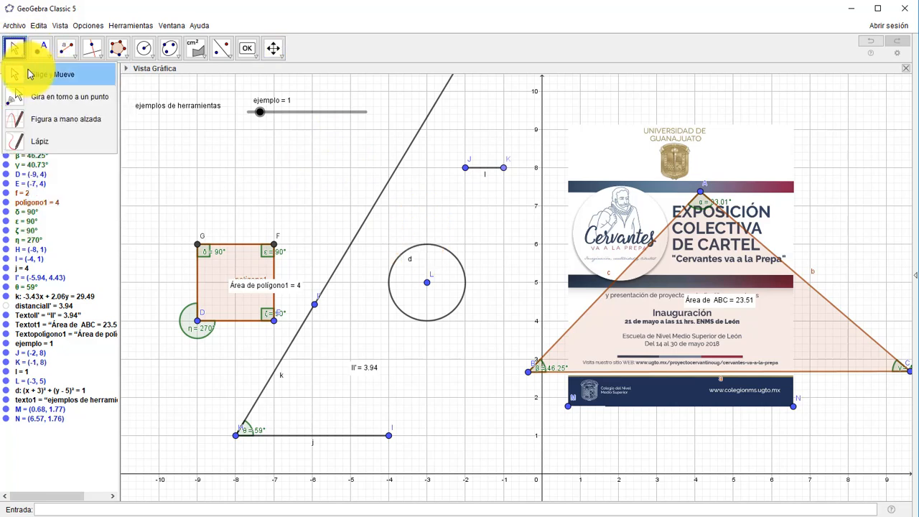
{"action": "left_click", "coordinate": [28, 74]}
{"action": "left_click_drag", "start_coordinate": [236, 181], "coordinate": [223, 194]}
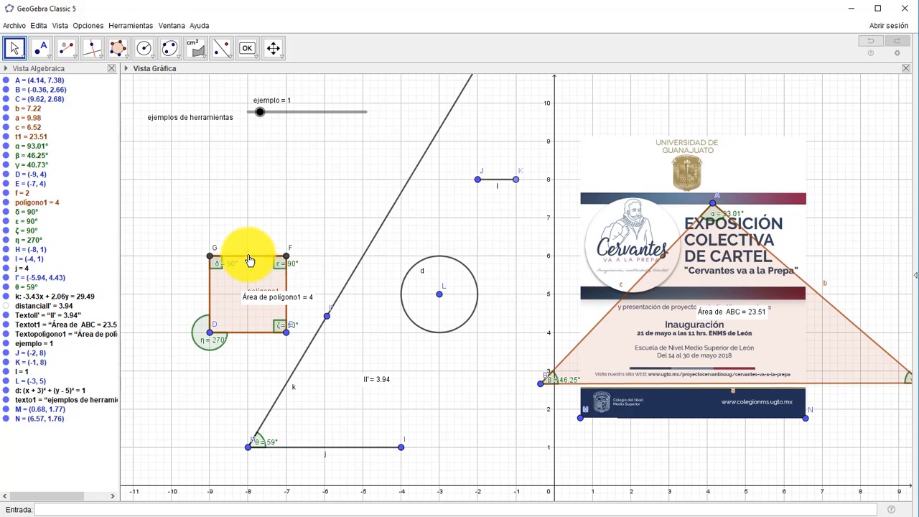
Step: Show the graphics view's style bar and color the square's upper side GF red
{"action": "left_click", "coordinate": [126, 70]}
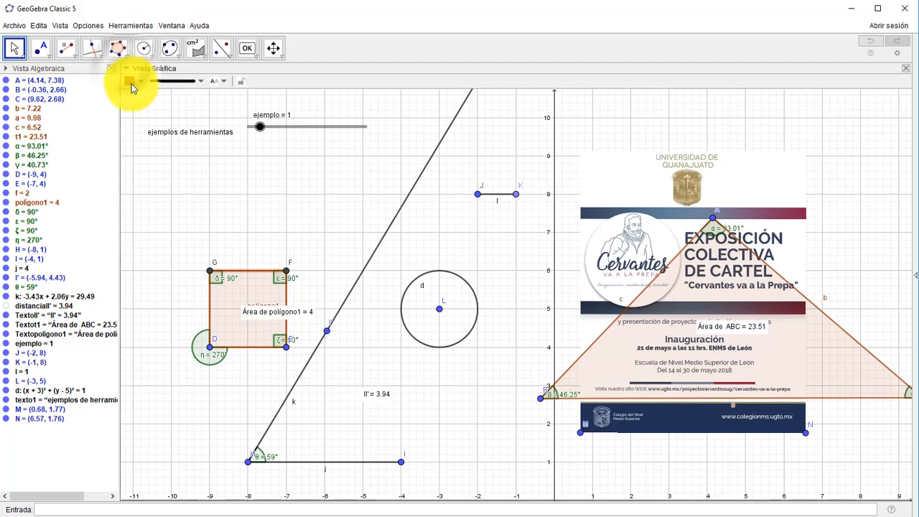
{"action": "left_click", "coordinate": [141, 81]}
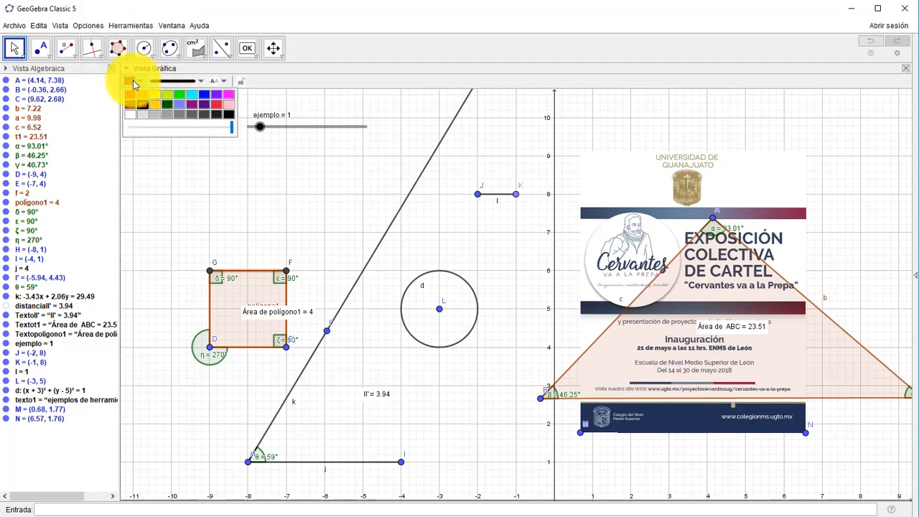
{"action": "left_click", "coordinate": [217, 106]}
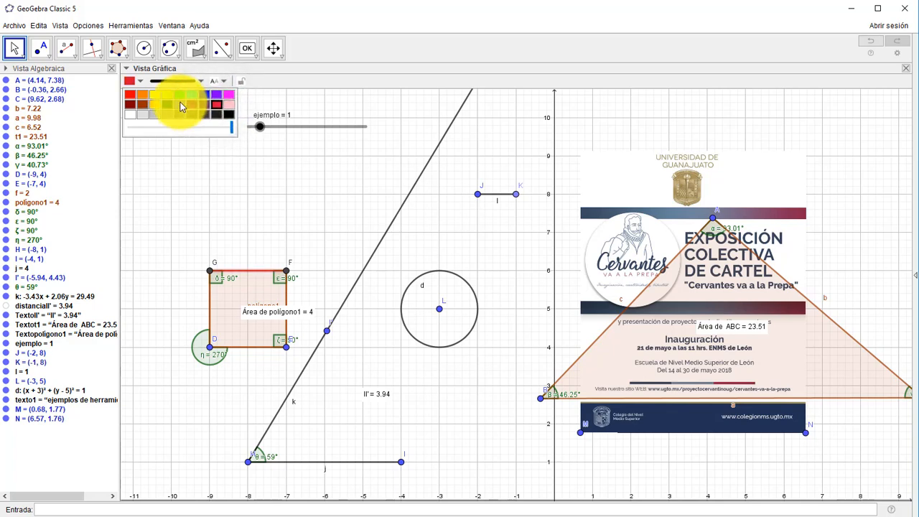
{"action": "left_click", "coordinate": [176, 230]}
Step: Color the square polígono1 bright green and raise its fill opacity until it is mostly opaque
{"action": "left_click", "coordinate": [236, 297]}
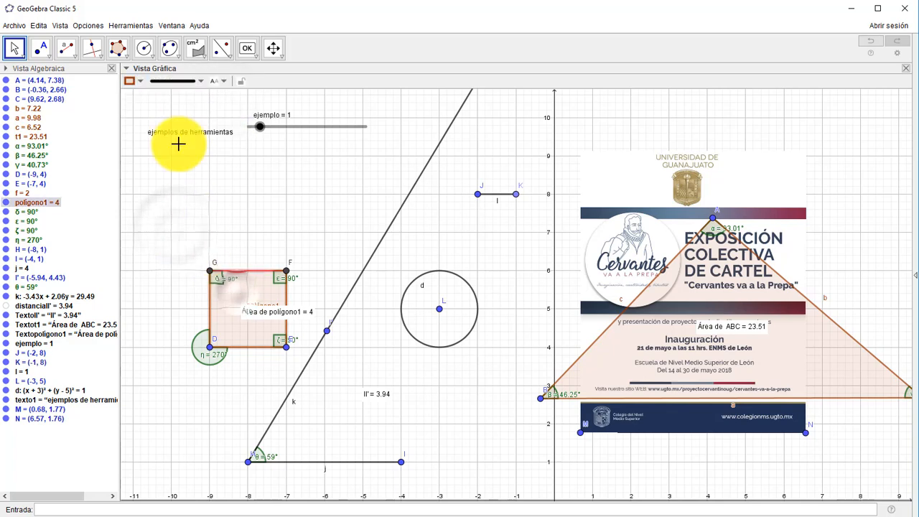
{"action": "left_click", "coordinate": [140, 84]}
{"action": "left_click", "coordinate": [160, 105]}
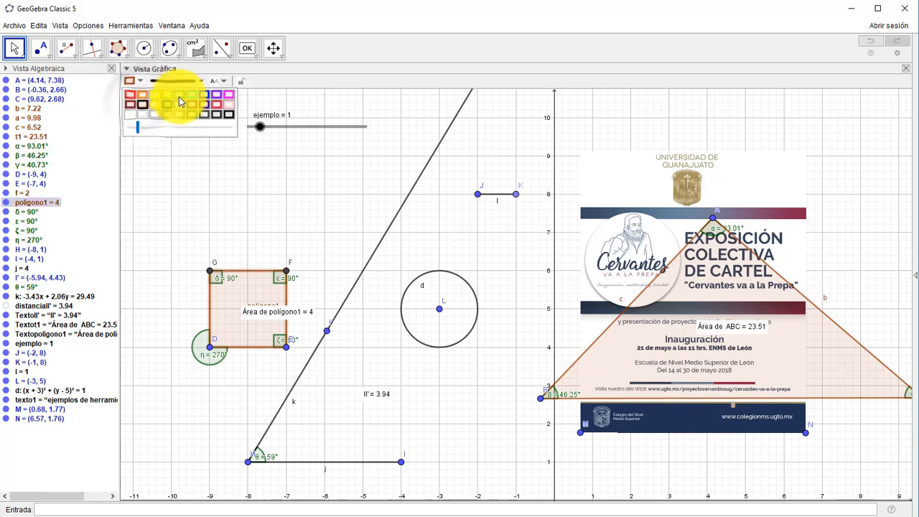
{"action": "left_click", "coordinate": [180, 105]}
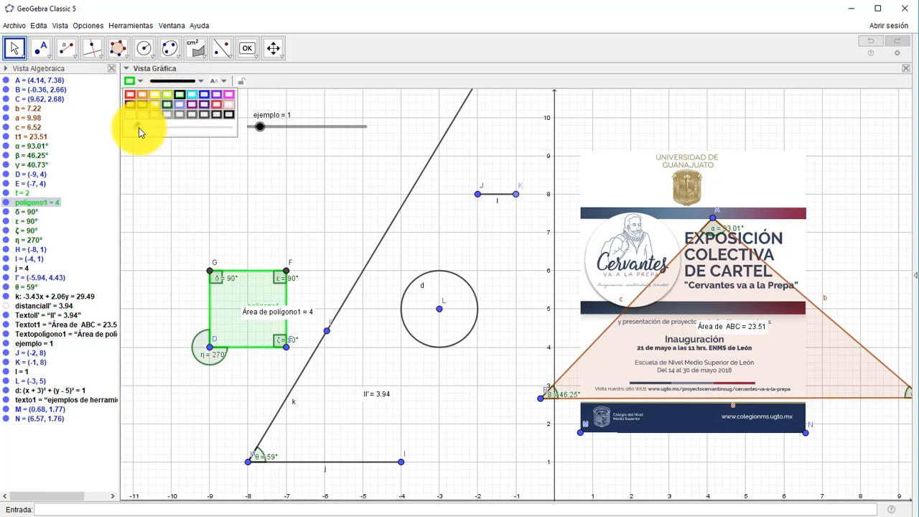
{"action": "left_click_drag", "start_coordinate": [141, 132], "coordinate": [211, 133]}
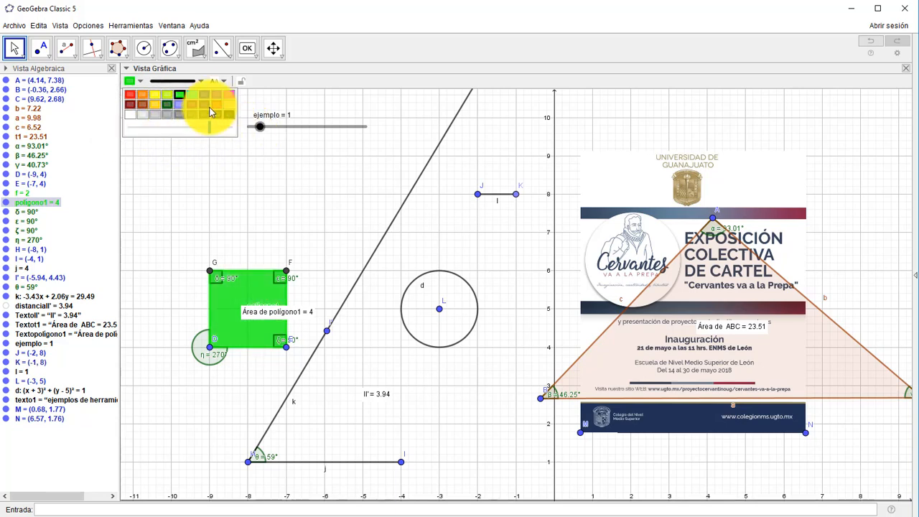
Step: Give the square polígono1 a short-dashed outline and raise its line thickness to the maximum
{"action": "left_click", "coordinate": [200, 81]}
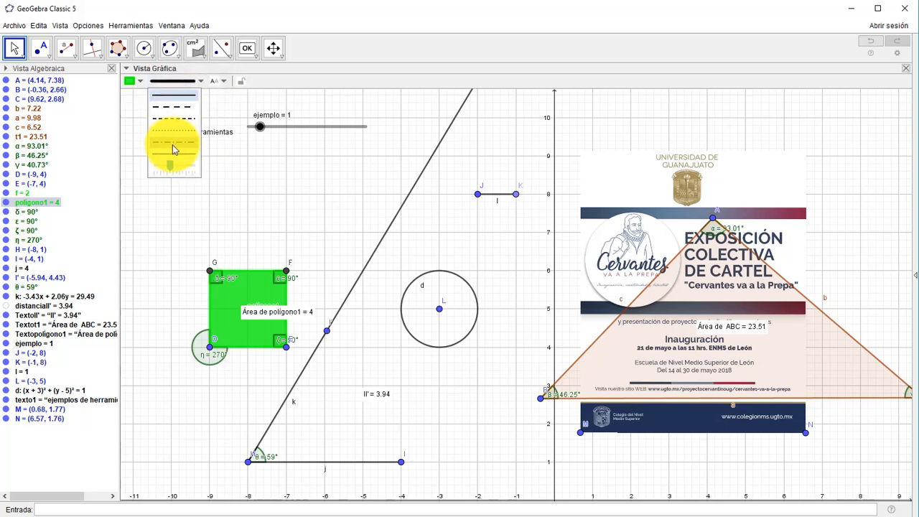
{"action": "left_click_drag", "start_coordinate": [180, 168], "coordinate": [173, 165]}
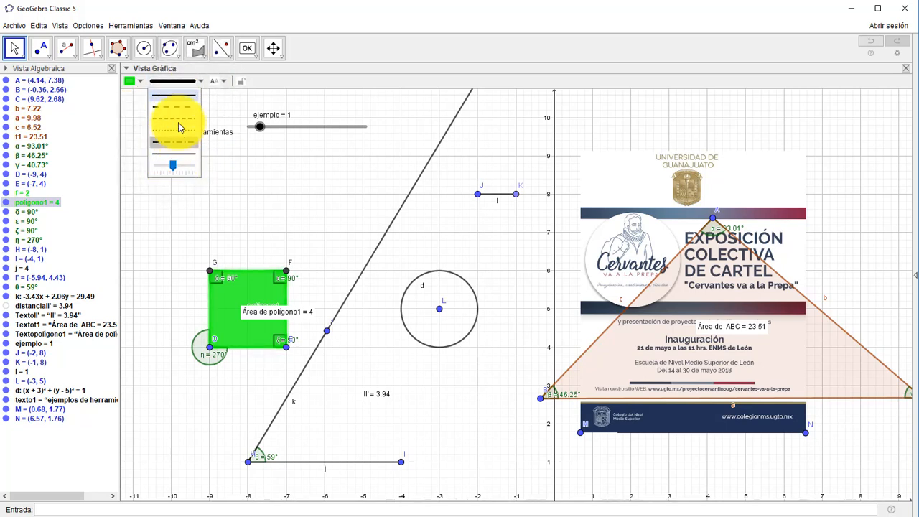
{"action": "left_click", "coordinate": [180, 119]}
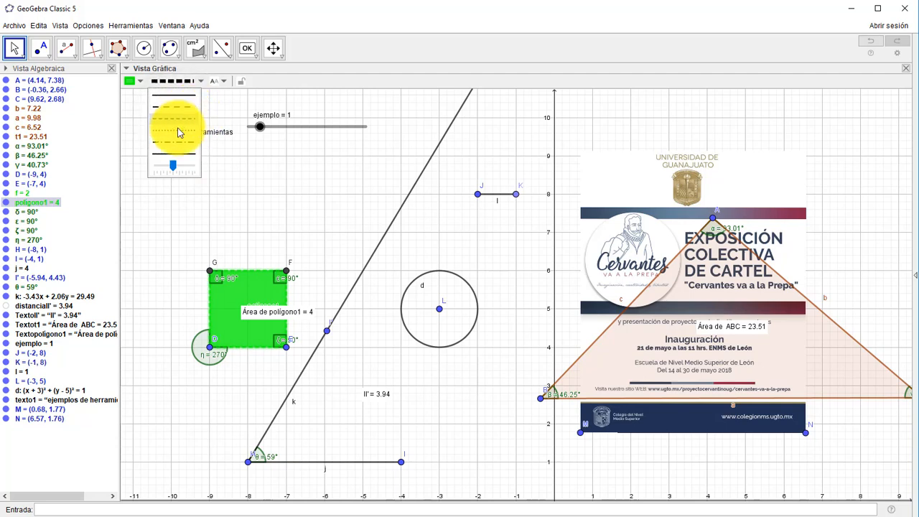
{"action": "left_click", "coordinate": [199, 168]}
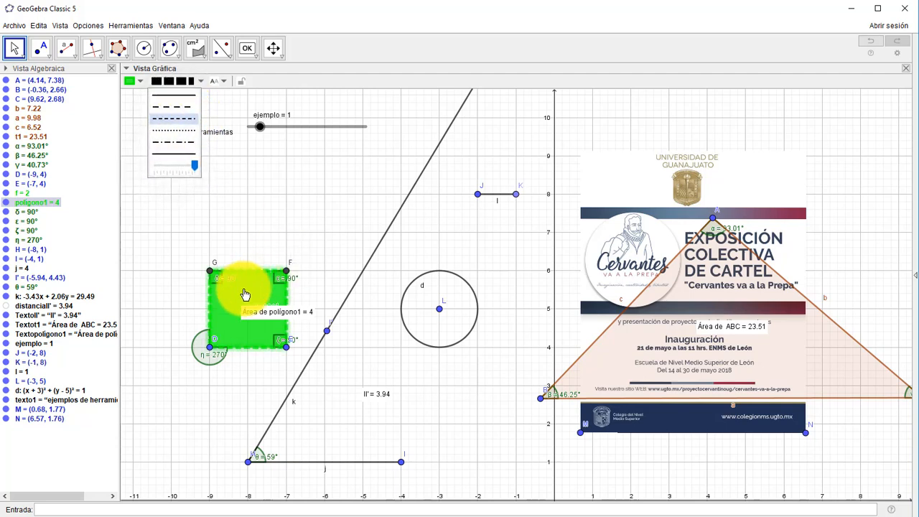
Step: Recolor the square polígono1 dark green and change its outline style to dotted
{"action": "left_click", "coordinate": [141, 81]}
{"action": "left_click", "coordinate": [166, 103]}
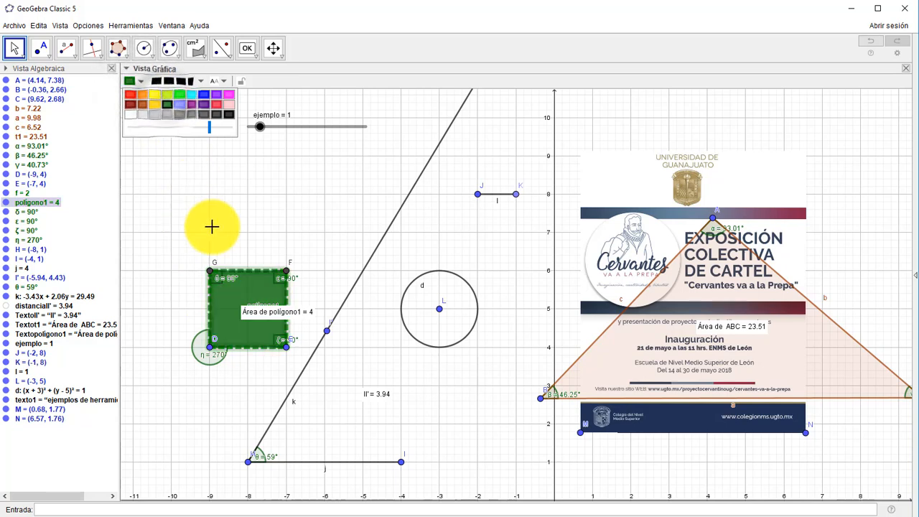
{"action": "left_click", "coordinate": [237, 219]}
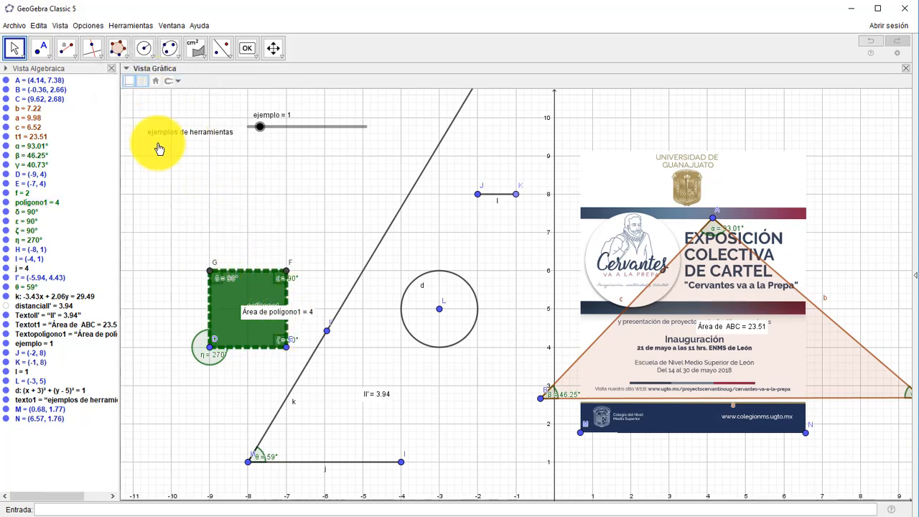
{"action": "left_click", "coordinate": [244, 300]}
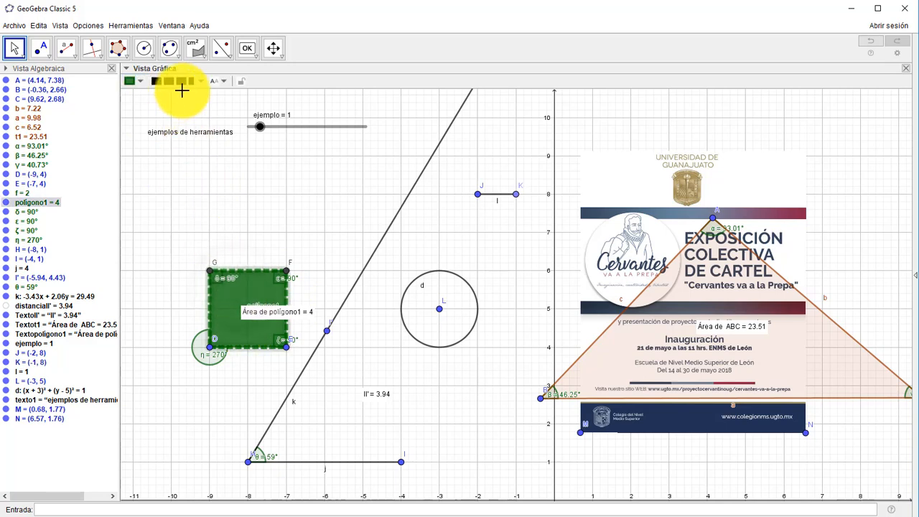
{"action": "left_click", "coordinate": [200, 86]}
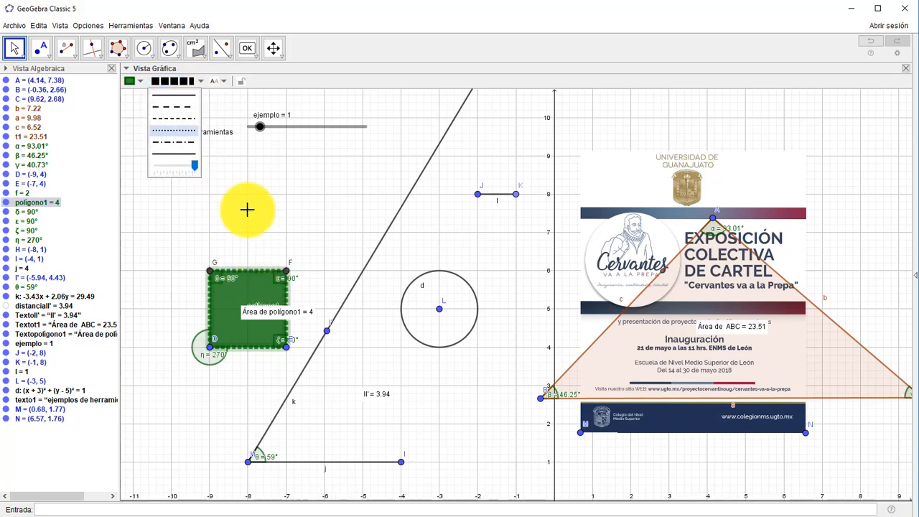
Step: Label the square with its Nombre and move its area text down to just below the lower side
{"action": "left_click", "coordinate": [224, 81]}
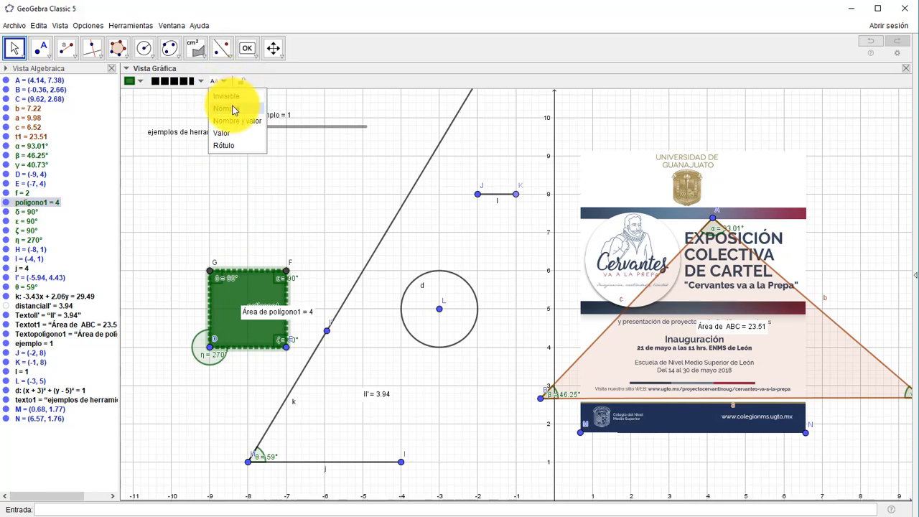
{"action": "left_click_drag", "start_coordinate": [256, 310], "coordinate": [251, 378]}
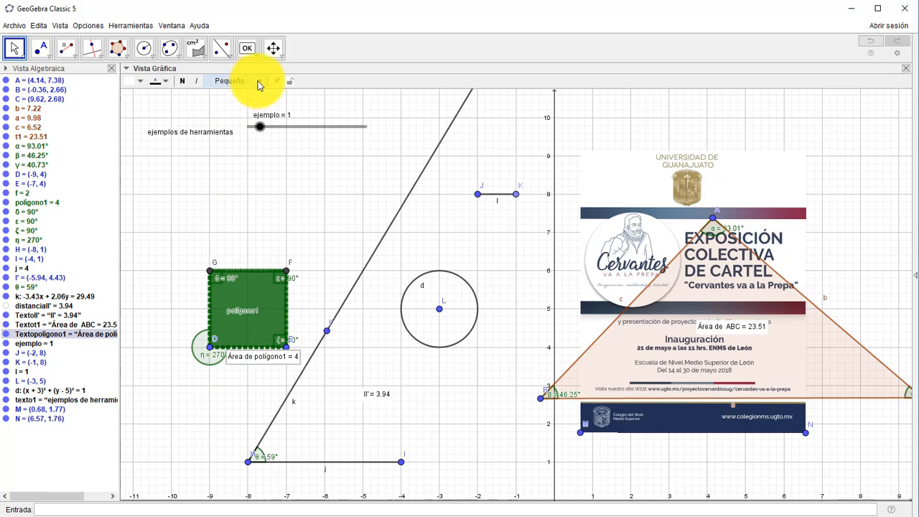
Step: Switch the square's label to Nombre y valor, Valor and finally Rótulo, and shift the square slightly to the right
{"action": "left_click", "coordinate": [250, 294]}
{"action": "left_click", "coordinate": [218, 81]}
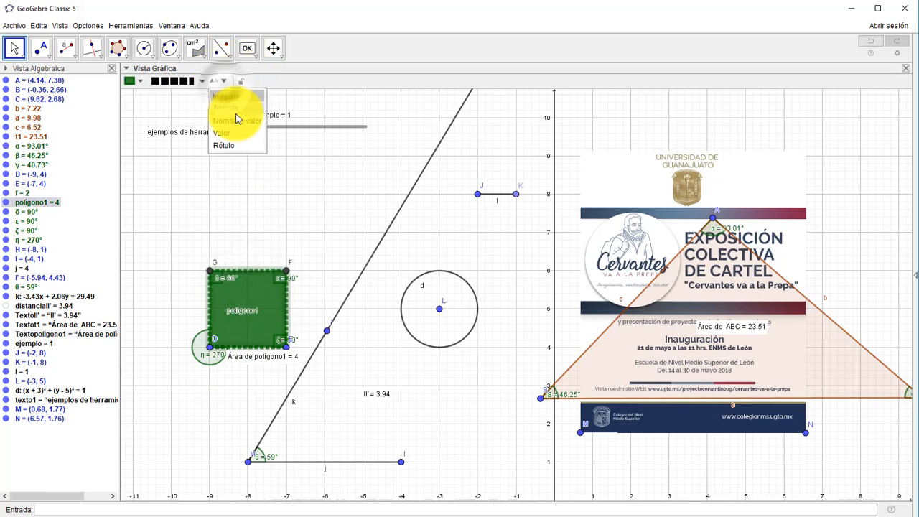
{"action": "left_click", "coordinate": [238, 120]}
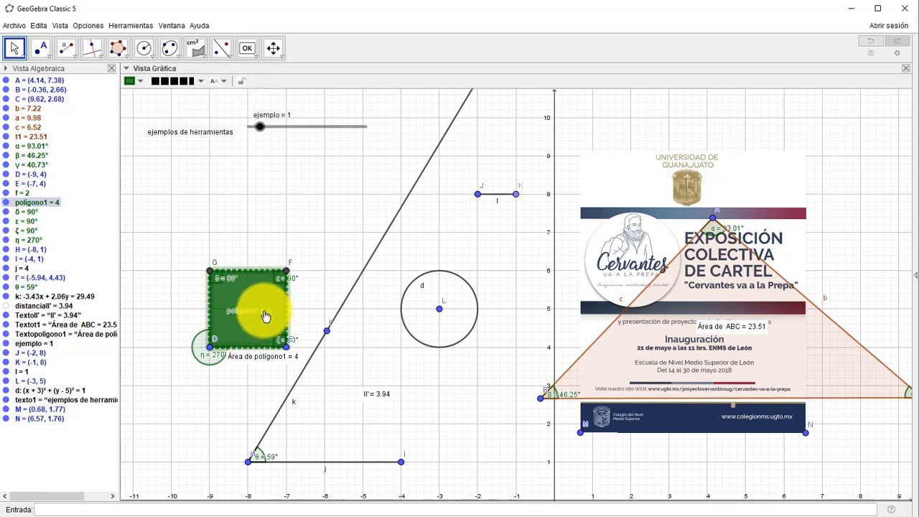
{"action": "left_click", "coordinate": [224, 87]}
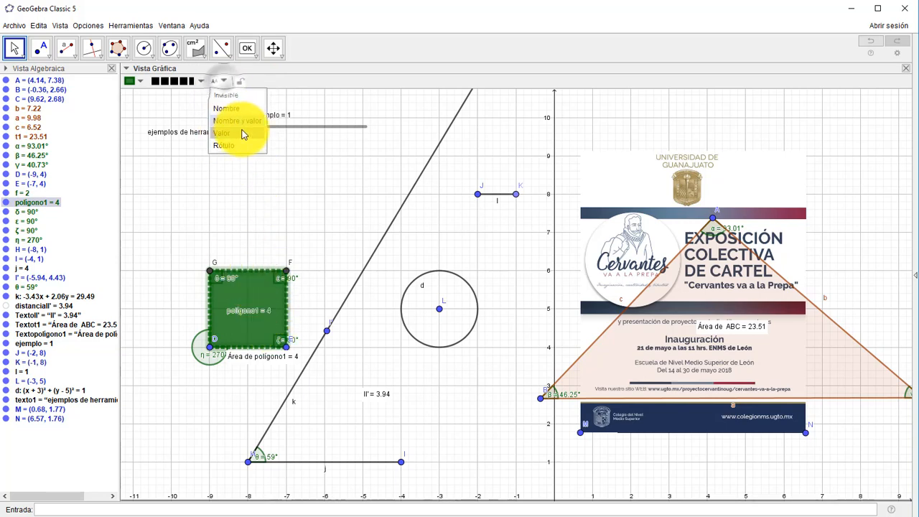
{"action": "left_click", "coordinate": [242, 136]}
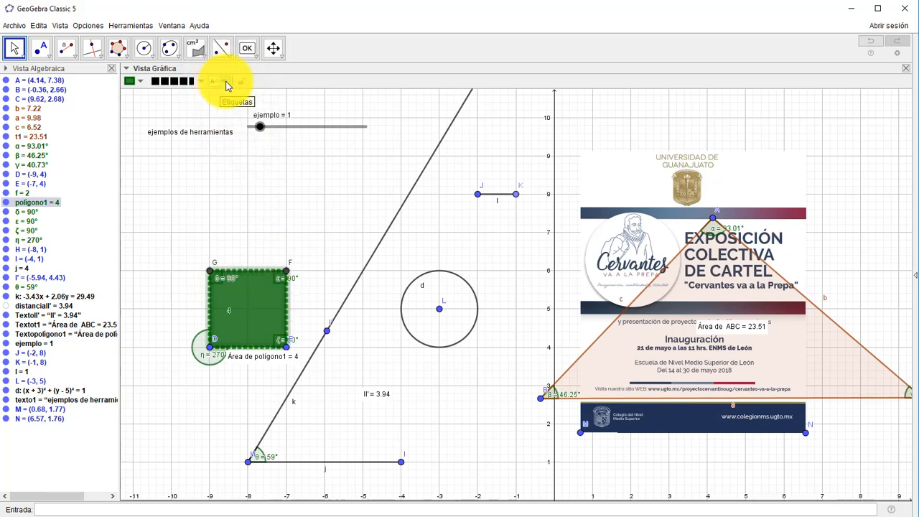
{"action": "left_click", "coordinate": [226, 87]}
{"action": "left_click", "coordinate": [240, 150]}
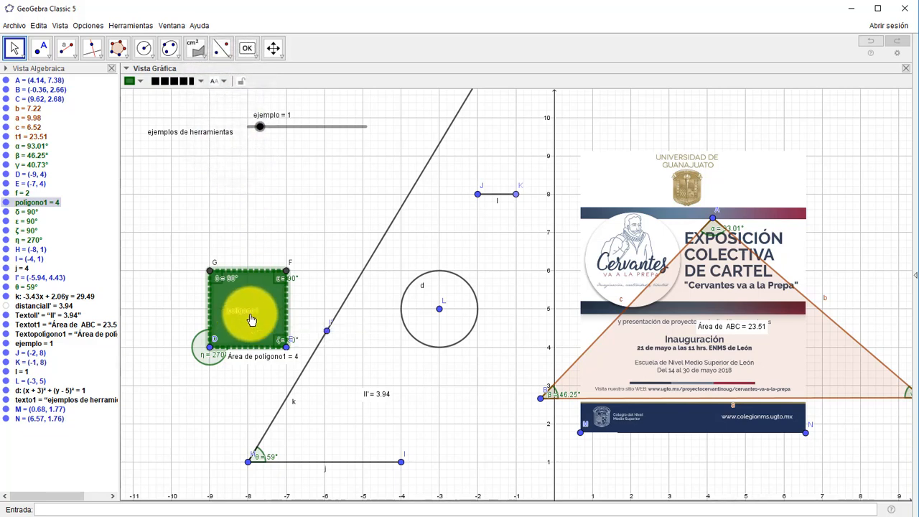
{"action": "left_click_drag", "start_coordinate": [251, 320], "coordinate": [256, 321]}
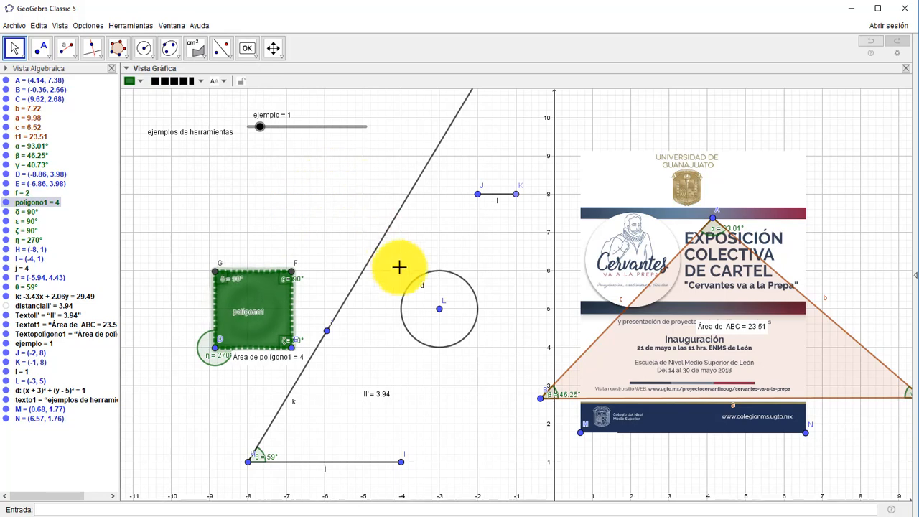
Step: Open the properties of circle d in a separate Preferencias window, placed clear of the square
{"action": "left_click", "coordinate": [461, 281]}
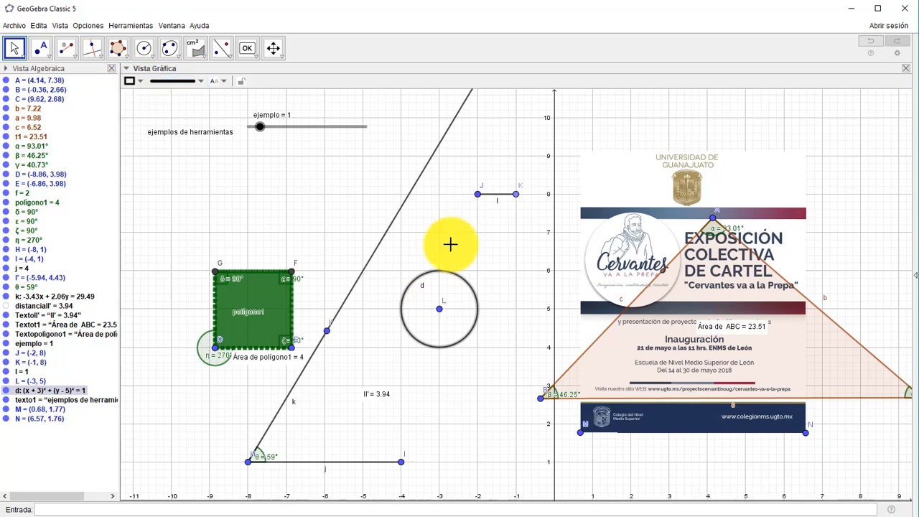
{"action": "right_click", "coordinate": [433, 277]}
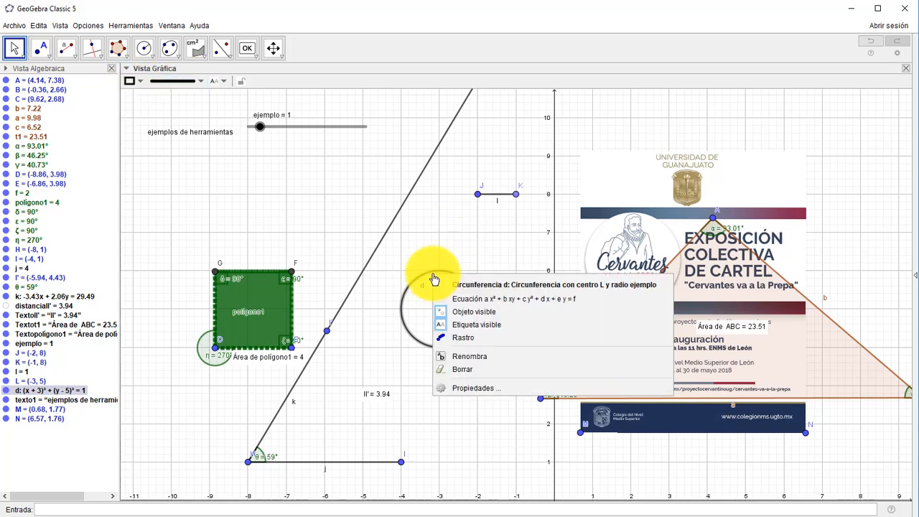
{"action": "left_click", "coordinate": [476, 389]}
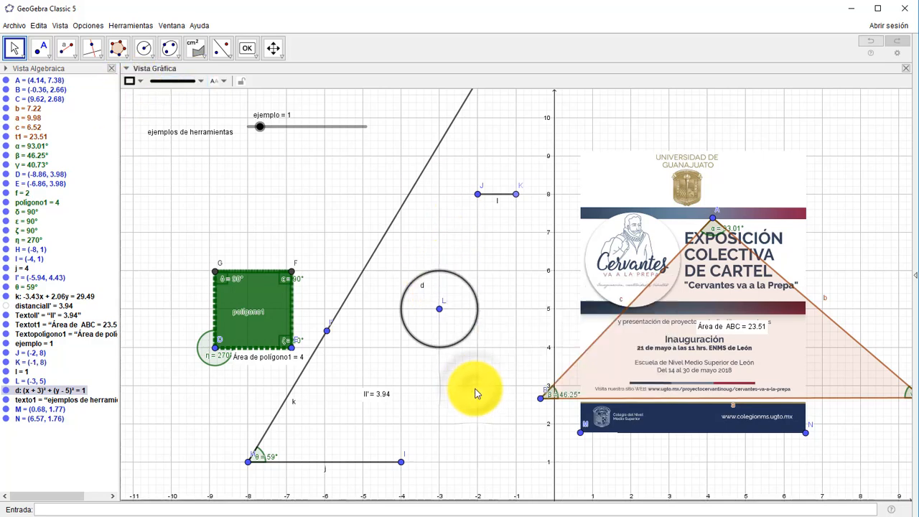
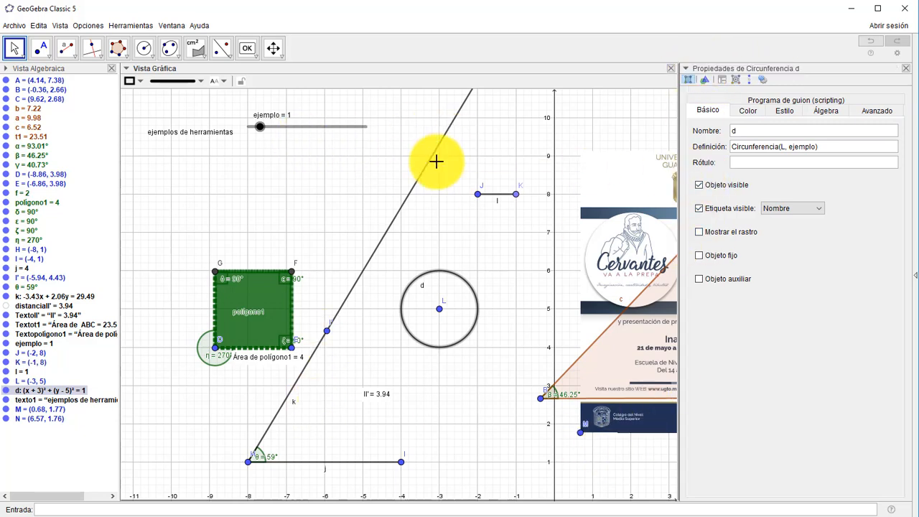
{"action": "left_click", "coordinate": [894, 70]}
{"action": "left_click_drag", "start_coordinate": [520, 112], "coordinate": [696, 132]}
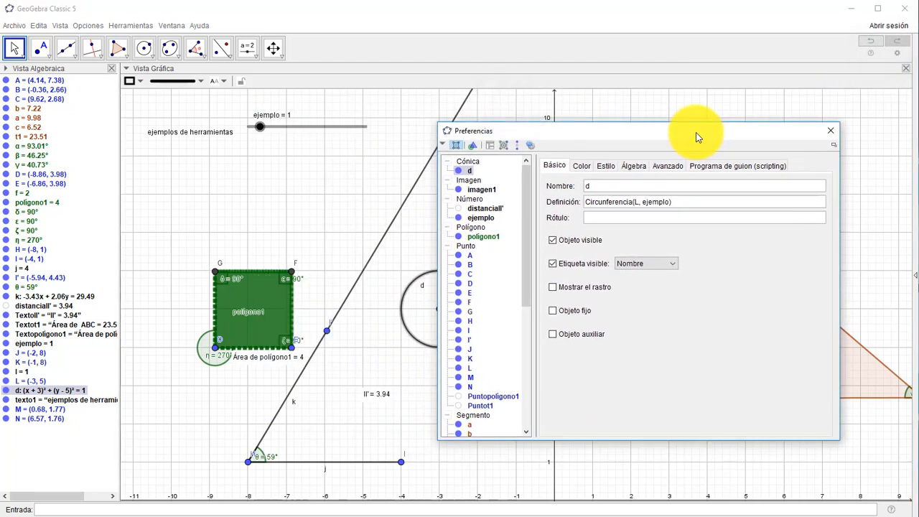
Step: Rename circle d as Circunferencia and enter circulo as its Rótulo, keeping the circle uncovered by the properties window
{"action": "left_click_drag", "start_coordinate": [603, 134], "coordinate": [656, 187]}
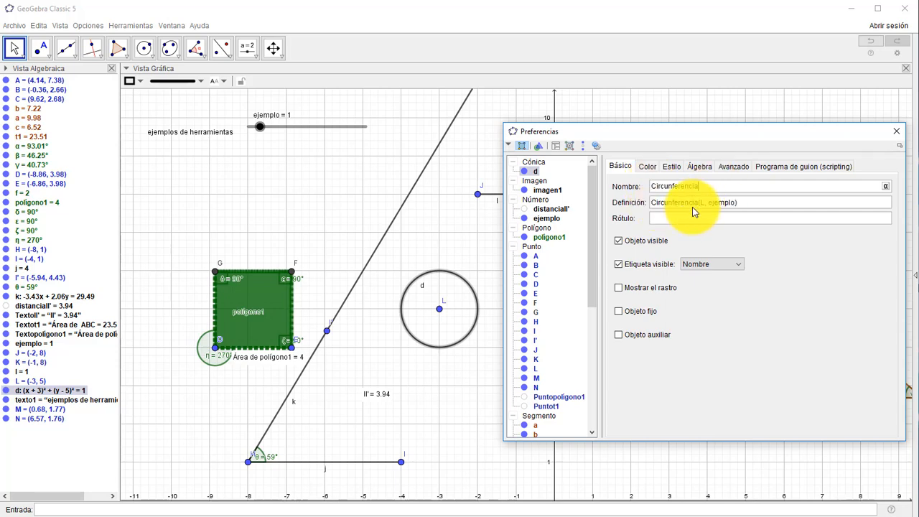
{"action": "left_click", "coordinate": [664, 220]}
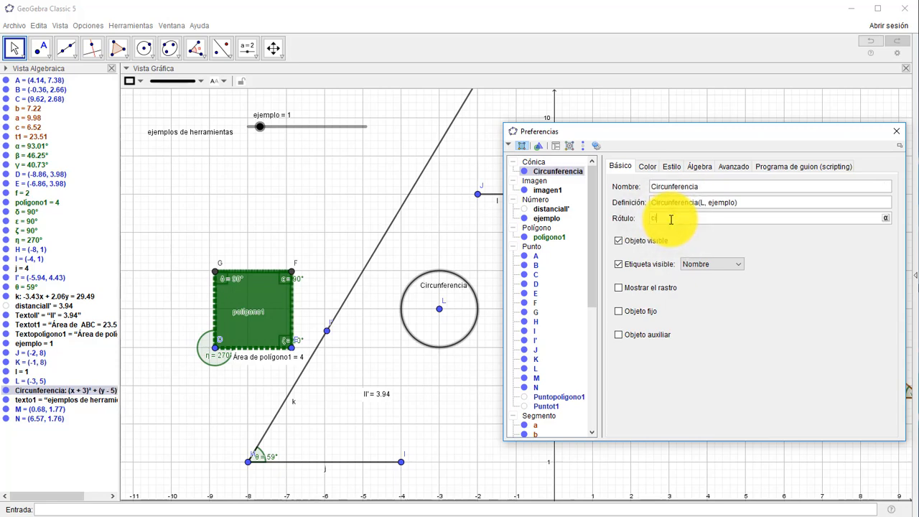
{"action": "type", "text": "circulo"}
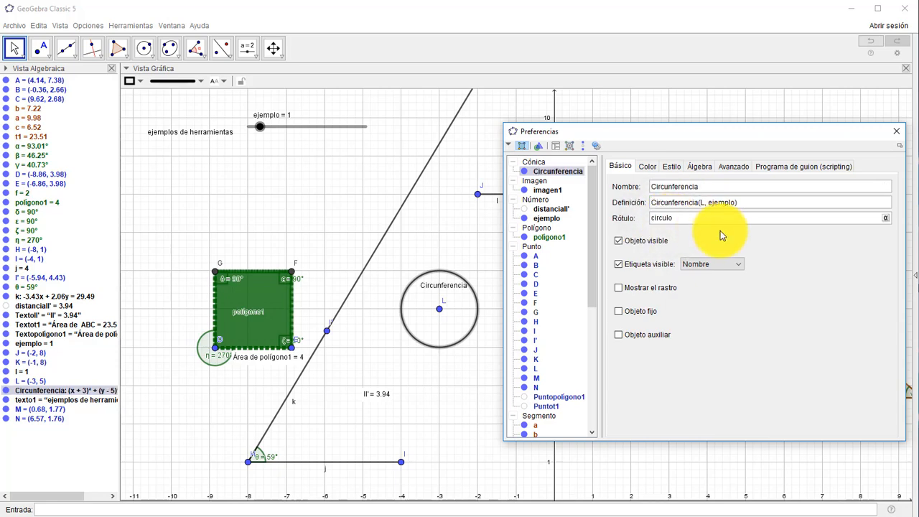
Step: Turn the circle's Objeto visible and Etiqueta visible options off and back on, one after the other
{"action": "left_click", "coordinate": [622, 245]}
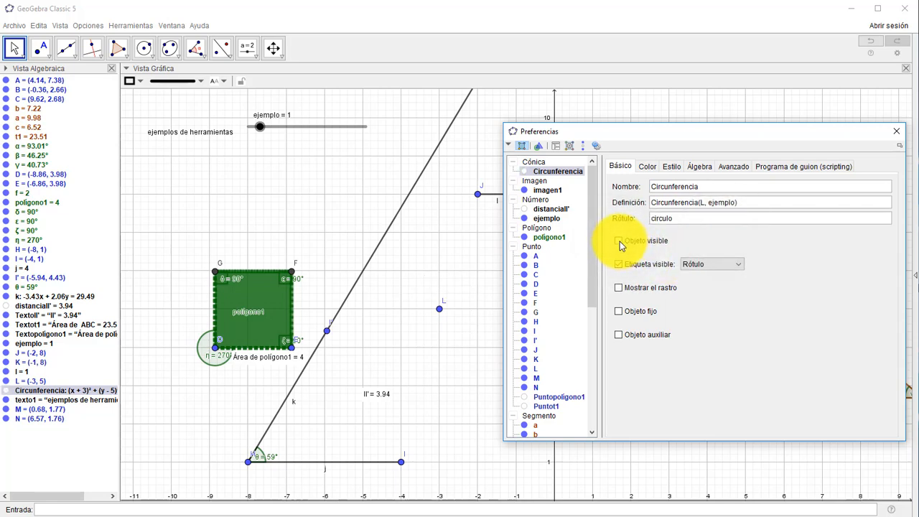
{"action": "left_click", "coordinate": [619, 240]}
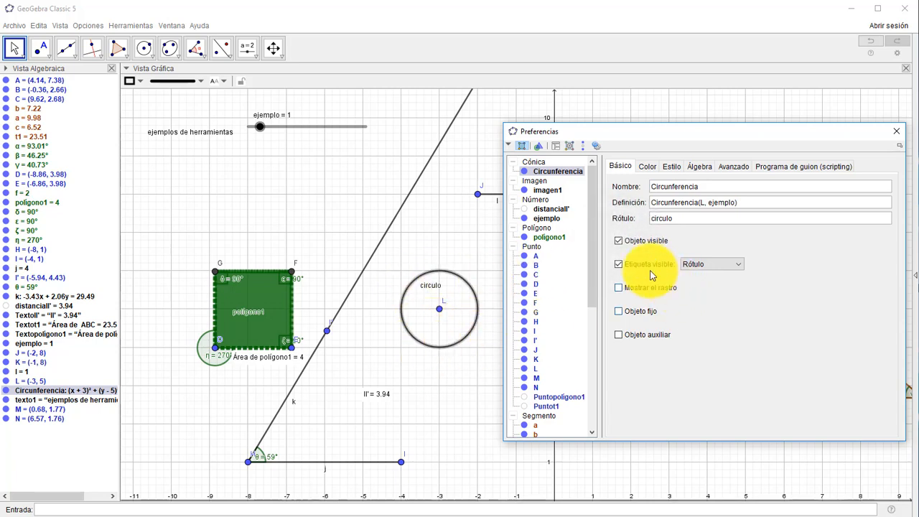
{"action": "left_click", "coordinate": [619, 264]}
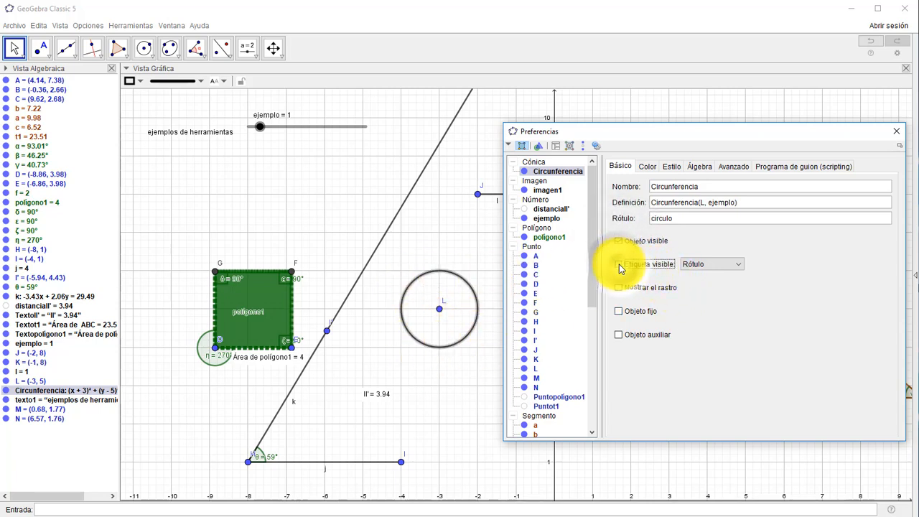
{"action": "left_click", "coordinate": [619, 264]}
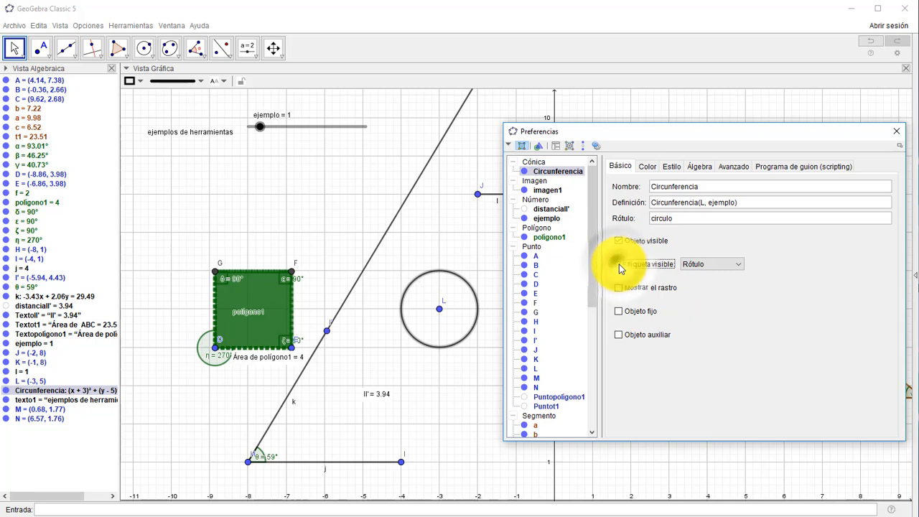
Step: Set the circle's visible label to Nombre y valor and move the label above the circle
{"action": "left_click", "coordinate": [683, 265]}
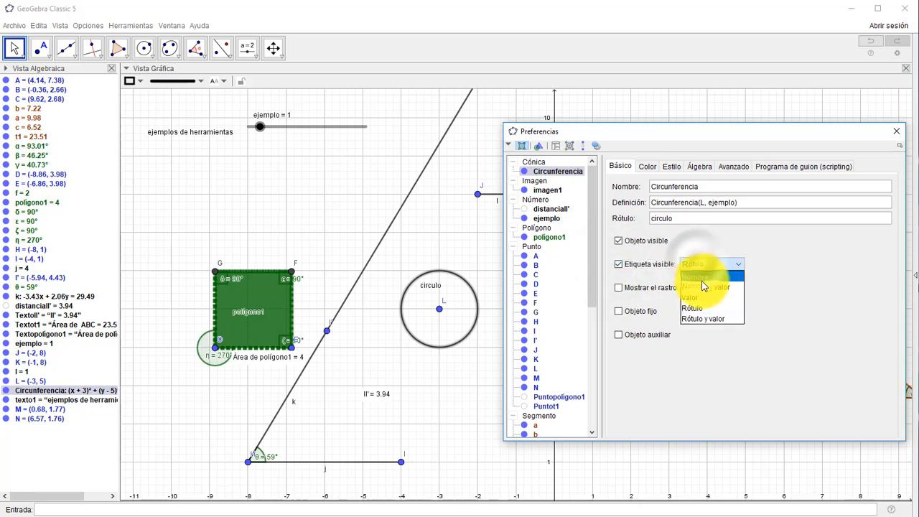
{"action": "left_click", "coordinate": [703, 284]}
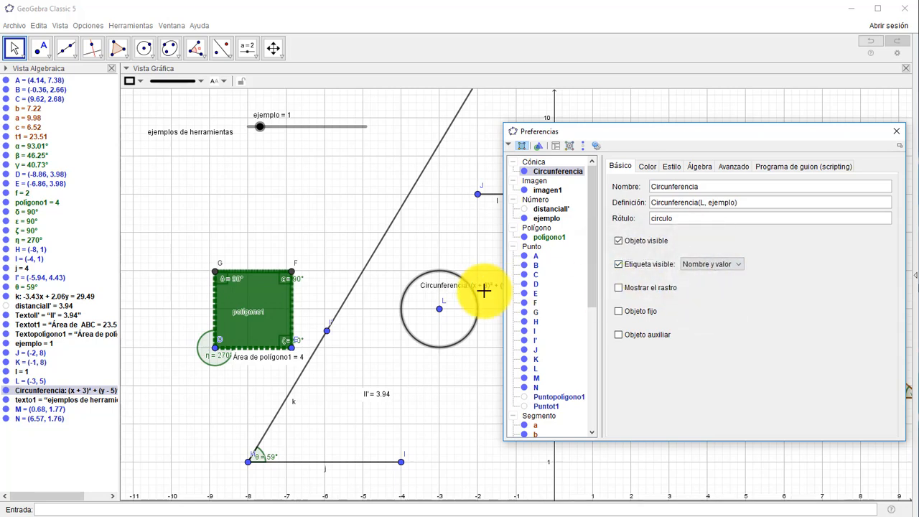
{"action": "left_click_drag", "start_coordinate": [488, 292], "coordinate": [443, 256]}
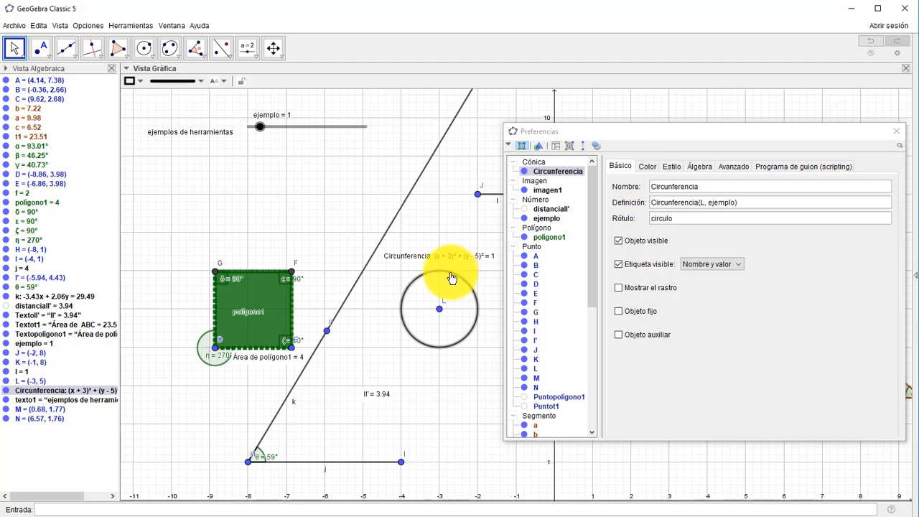
Step: Switch the circle's visible label to Valor, Rótulo and finally Rótulo y valor
{"action": "left_click", "coordinate": [704, 266]}
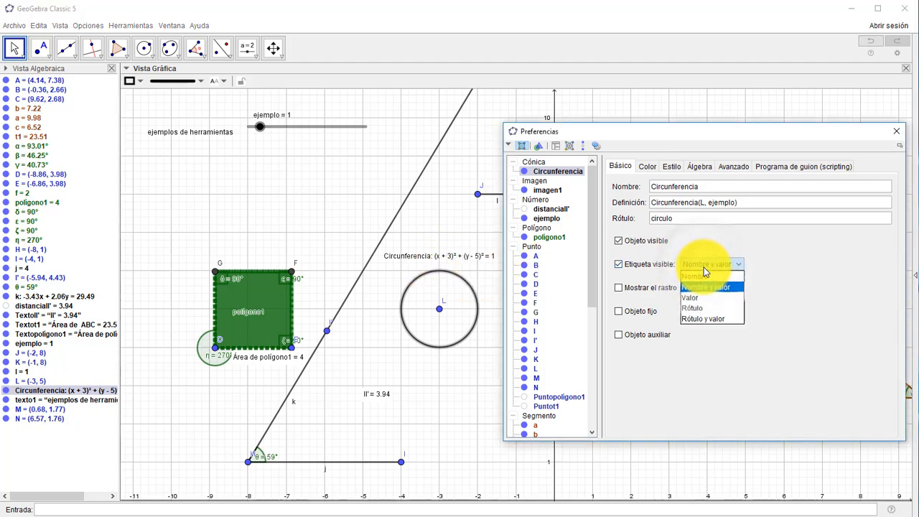
{"action": "left_click", "coordinate": [709, 297]}
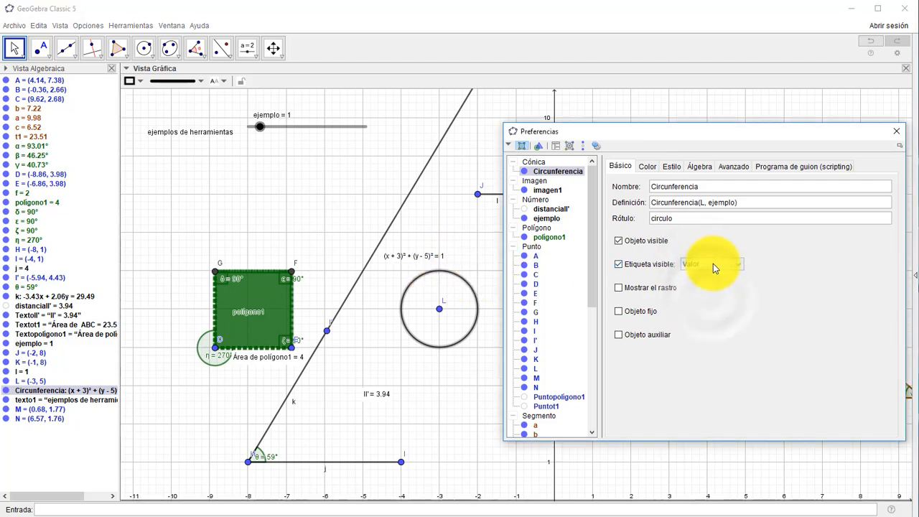
{"action": "left_click", "coordinate": [713, 264]}
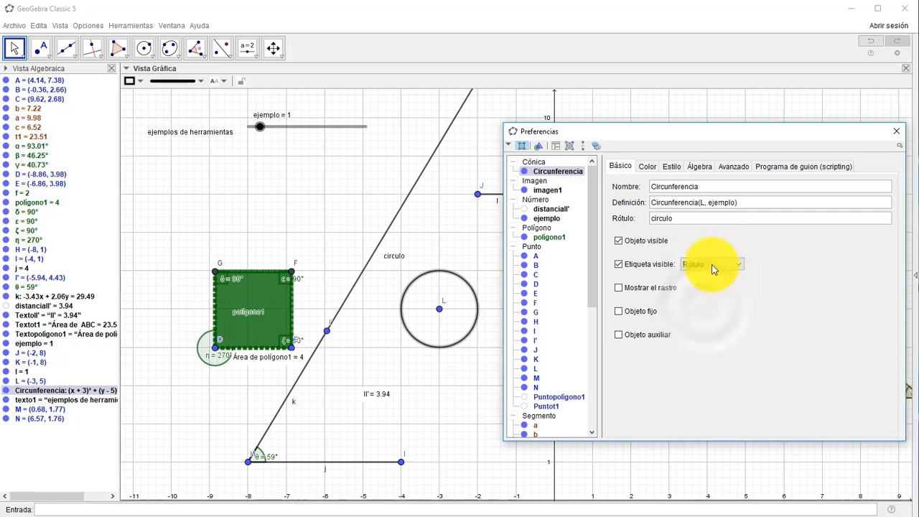
{"action": "left_click", "coordinate": [712, 264]}
{"action": "left_click", "coordinate": [703, 319]}
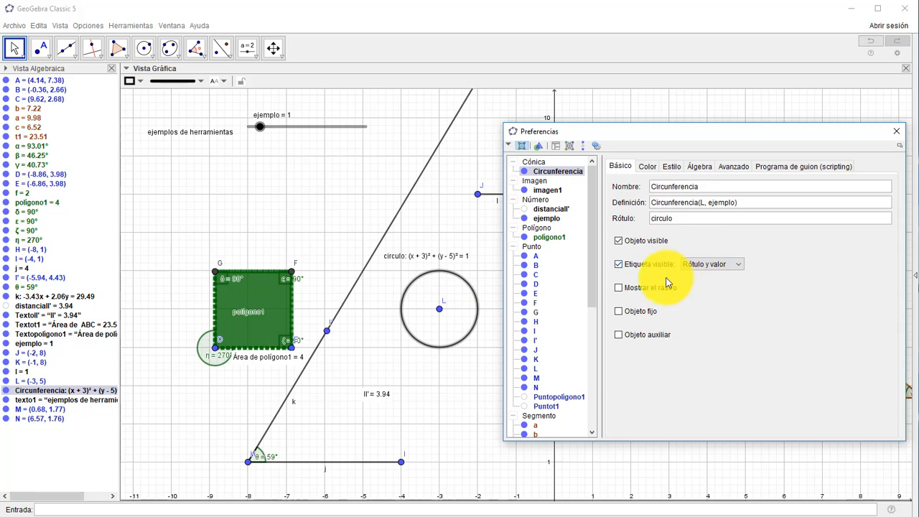
Step: Colour the circle 153, 0, 51, change it to the custom colour 198, 85, 128, and set its fill opacity to 50
{"action": "left_click", "coordinate": [648, 167]}
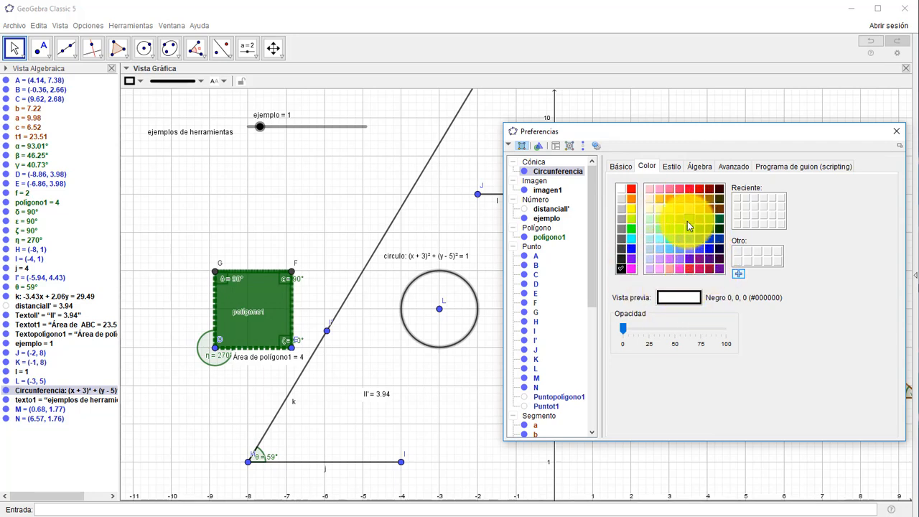
{"action": "left_click", "coordinate": [709, 269]}
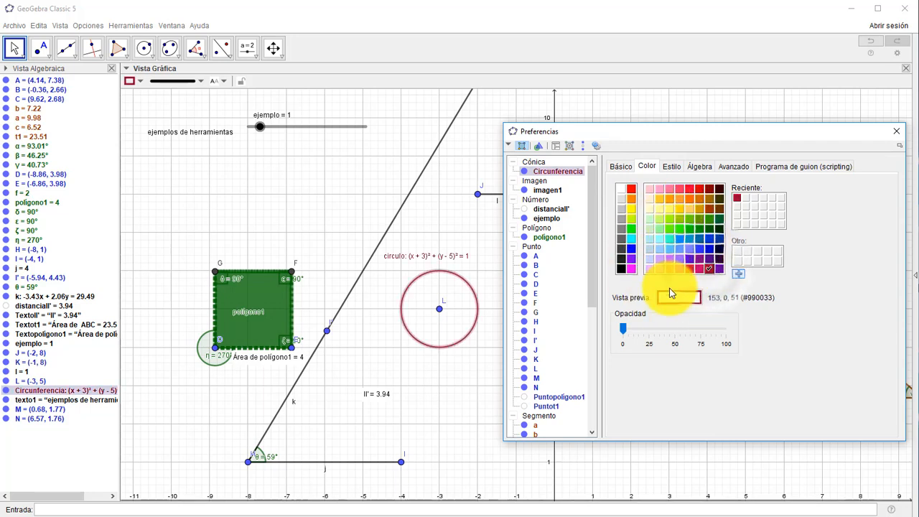
{"action": "left_click", "coordinate": [740, 280]}
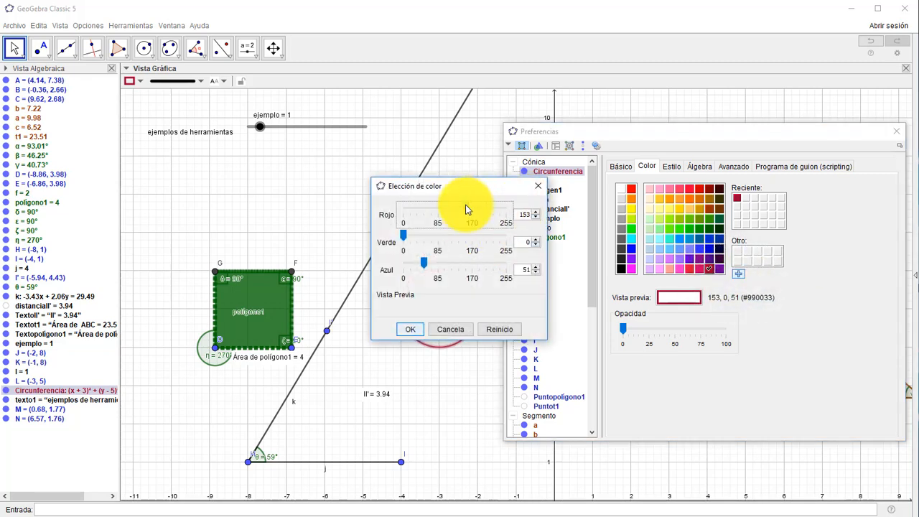
{"action": "mouse_move", "coordinate": [467, 206]}
{"action": "left_mouse_down"}
{"action": "mouse_move", "coordinate": [503, 207]}
{"action": "mouse_move", "coordinate": [485, 207]}
{"action": "left_mouse_up"}
{"action": "left_click_drag", "start_coordinate": [392, 237], "coordinate": [453, 264]}
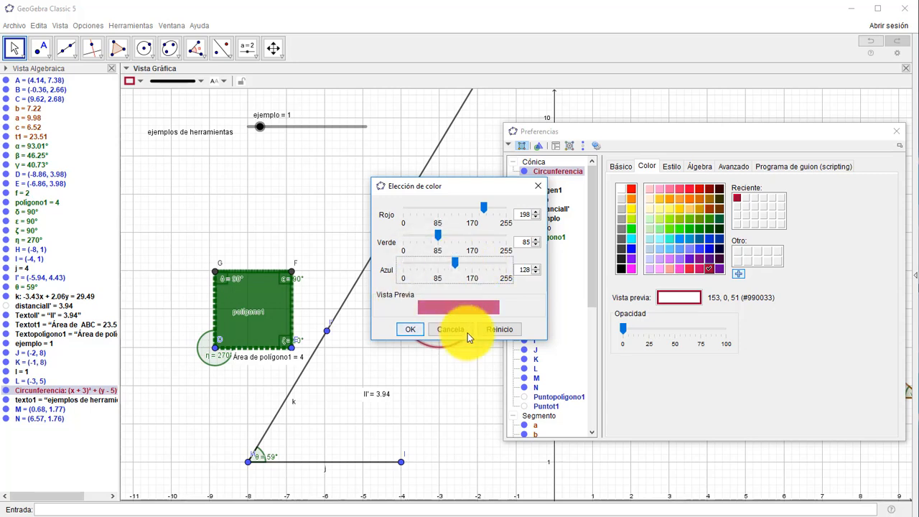
{"action": "left_click", "coordinate": [414, 330]}
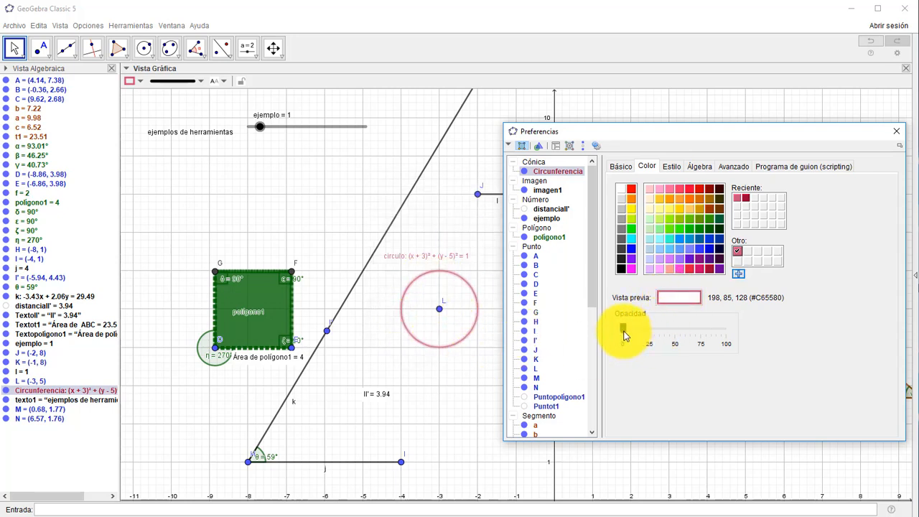
{"action": "left_click_drag", "start_coordinate": [624, 335], "coordinate": [679, 334]}
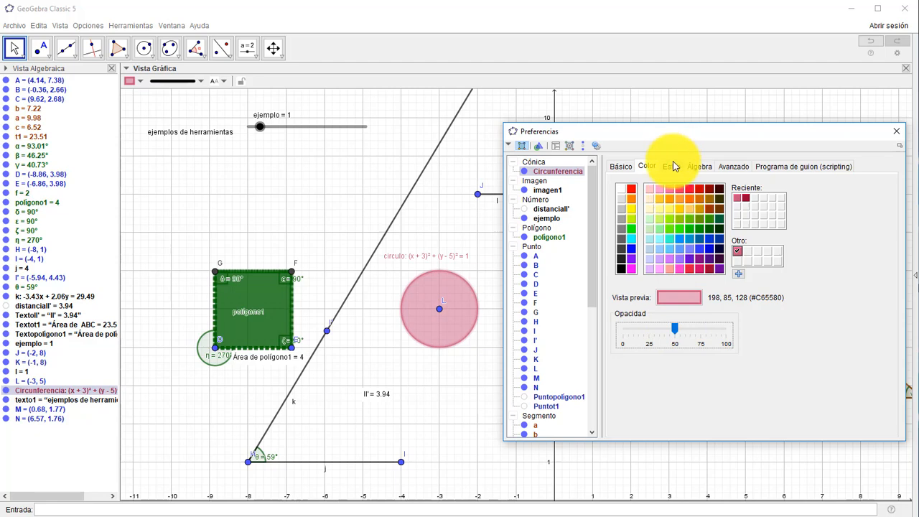
Step: Set the circle's line thickness to 8 and its line opacity to 100
{"action": "left_click", "coordinate": [672, 167]}
{"action": "left_click", "coordinate": [656, 201]}
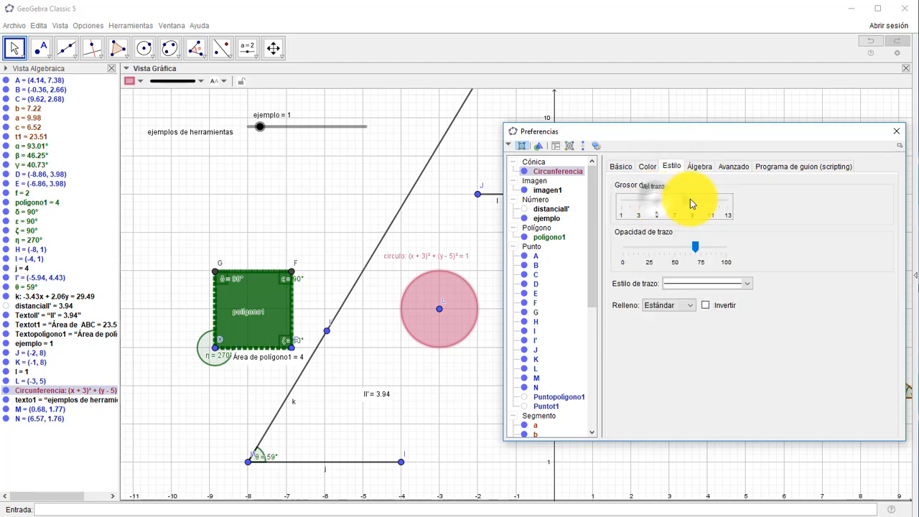
{"action": "mouse_move", "coordinate": [690, 199]}
{"action": "left_mouse_down"}
{"action": "mouse_move", "coordinate": [731, 201]}
{"action": "mouse_move", "coordinate": [638, 206]}
{"action": "mouse_move", "coordinate": [633, 214]}
{"action": "mouse_move", "coordinate": [687, 204]}
{"action": "left_mouse_up"}
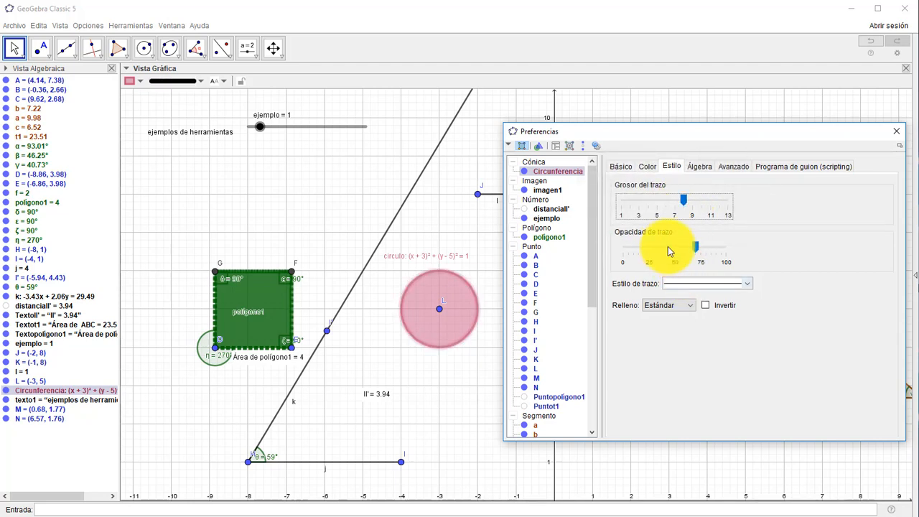
{"action": "left_click_drag", "start_coordinate": [695, 249], "coordinate": [629, 247]}
{"action": "left_click", "coordinate": [741, 253]}
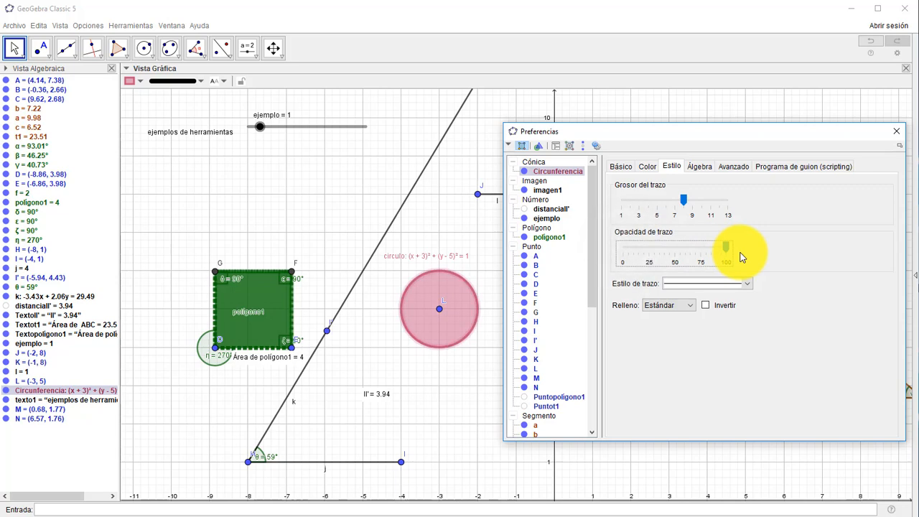
Step: Switch the circle's line style to long dashes, short dashes and finally dotted
{"action": "left_click", "coordinate": [676, 285]}
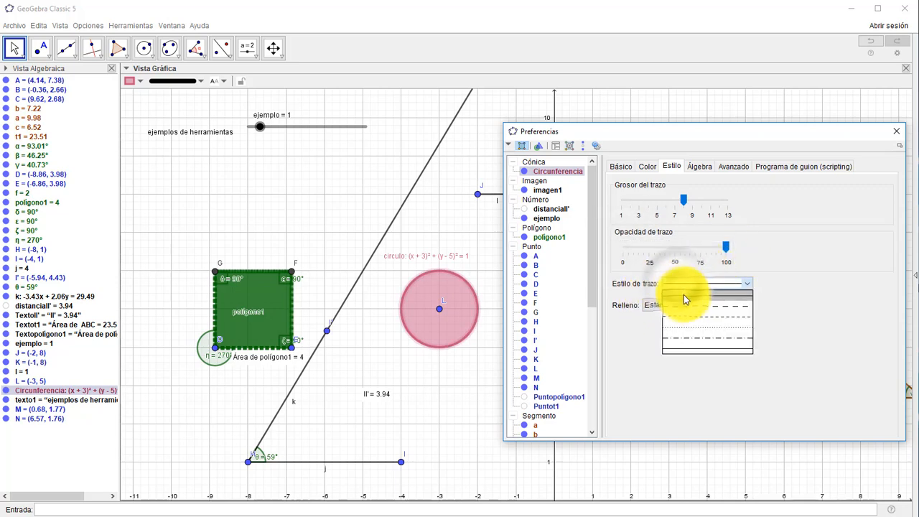
{"action": "left_click", "coordinate": [692, 307]}
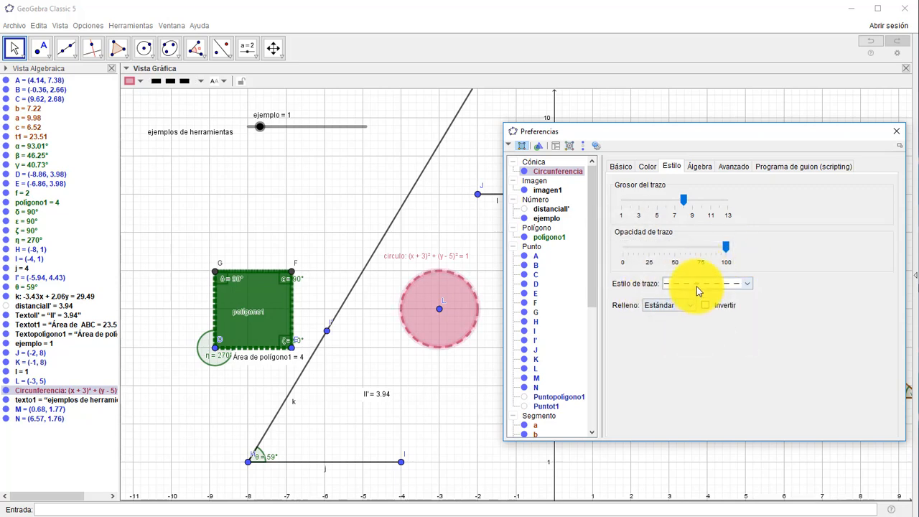
{"action": "left_click", "coordinate": [697, 286]}
{"action": "left_click", "coordinate": [700, 315]}
{"action": "left_click", "coordinate": [702, 289]}
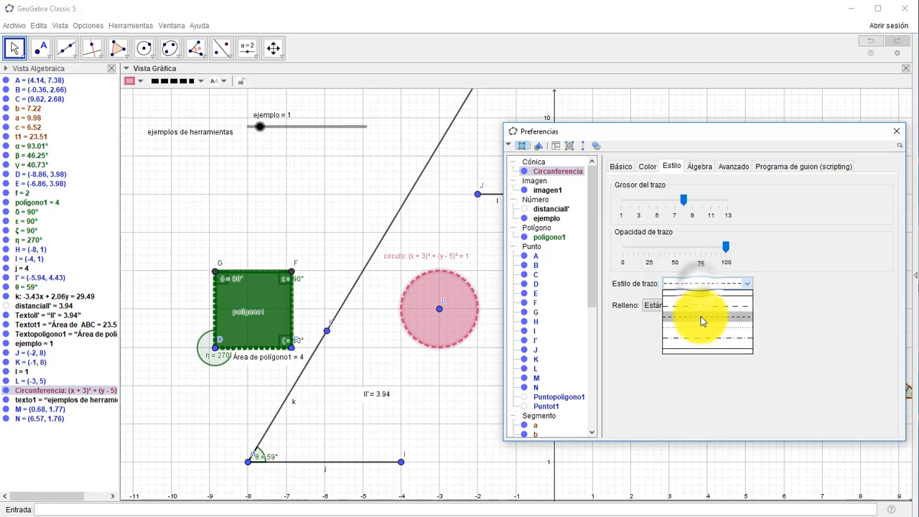
{"action": "left_click", "coordinate": [695, 327]}
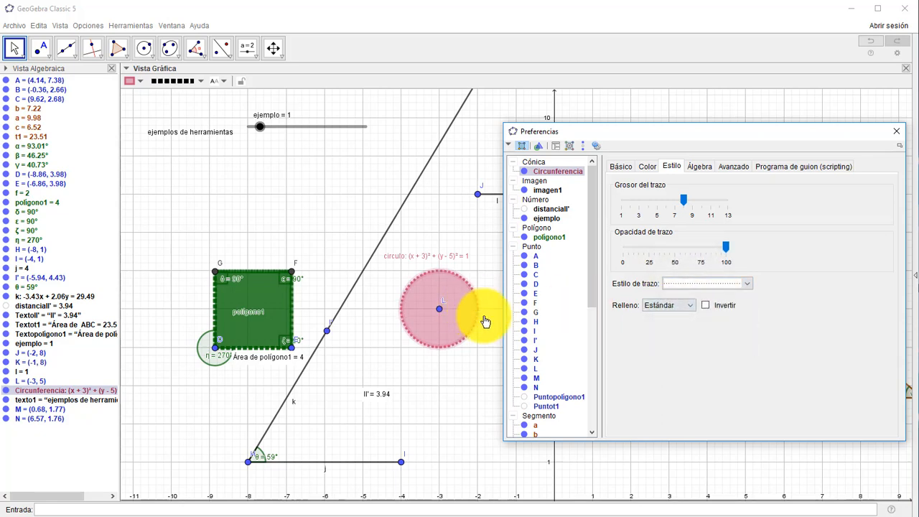
Step: Try the Rayado, Almohadilla, Damero, Punteado and Colmena fill patterns on the circle
{"action": "left_click", "coordinate": [686, 307]}
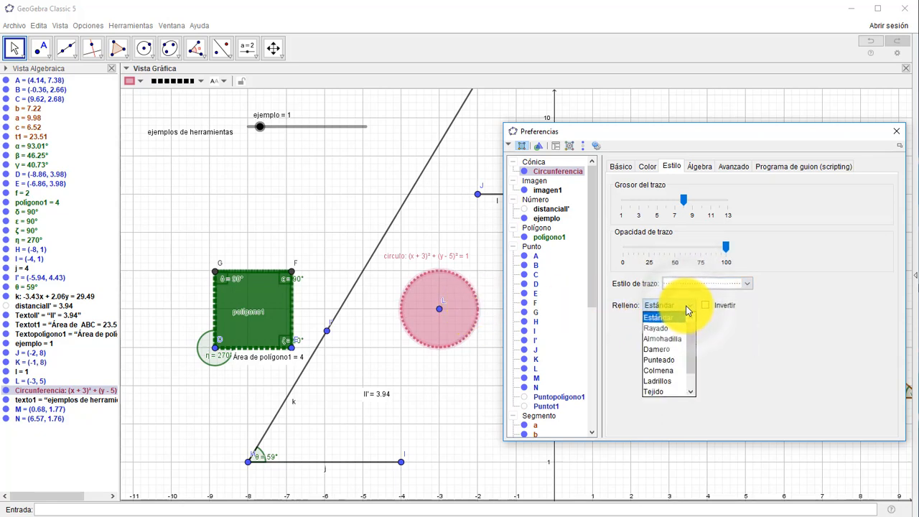
{"action": "left_click", "coordinate": [662, 328]}
{"action": "left_click", "coordinate": [683, 307]}
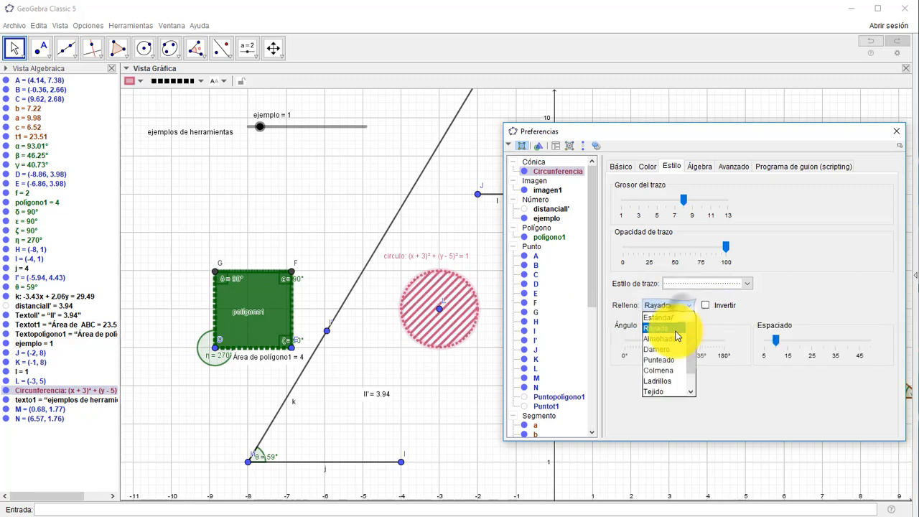
{"action": "left_click", "coordinate": [677, 330]}
{"action": "left_click", "coordinate": [690, 306]}
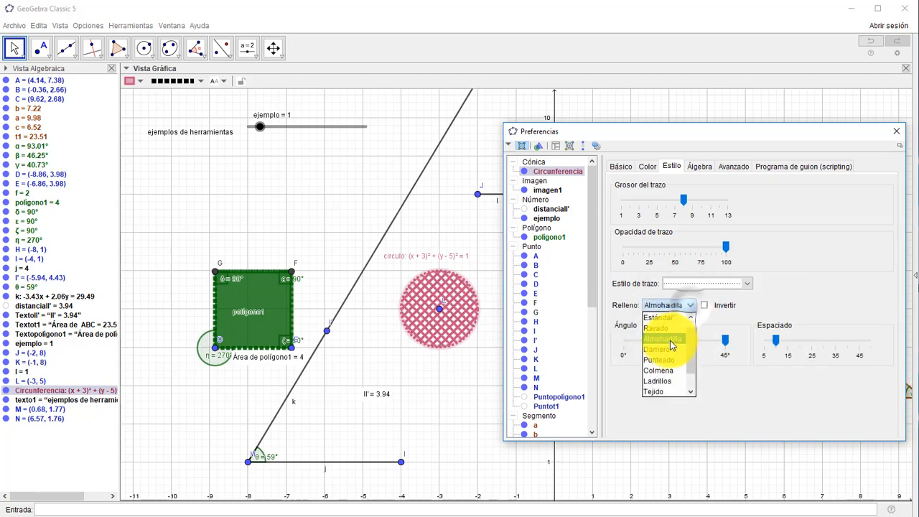
{"action": "left_click", "coordinate": [667, 347]}
{"action": "left_click", "coordinate": [690, 306]}
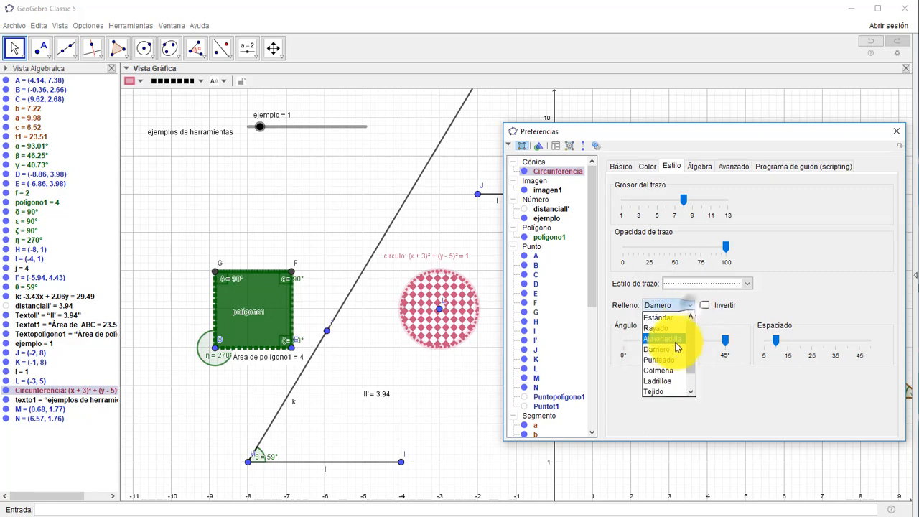
{"action": "left_click", "coordinate": [668, 360]}
{"action": "left_click", "coordinate": [690, 307]}
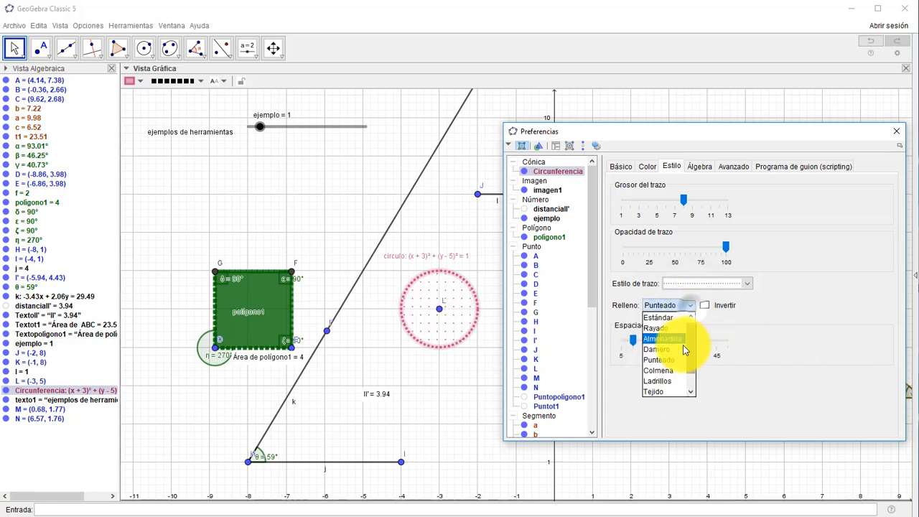
{"action": "left_click", "coordinate": [669, 367]}
Step: Fill the circle with the Rayado pattern at an angle of 135° and a spacing of 10
{"action": "left_click", "coordinate": [688, 307]}
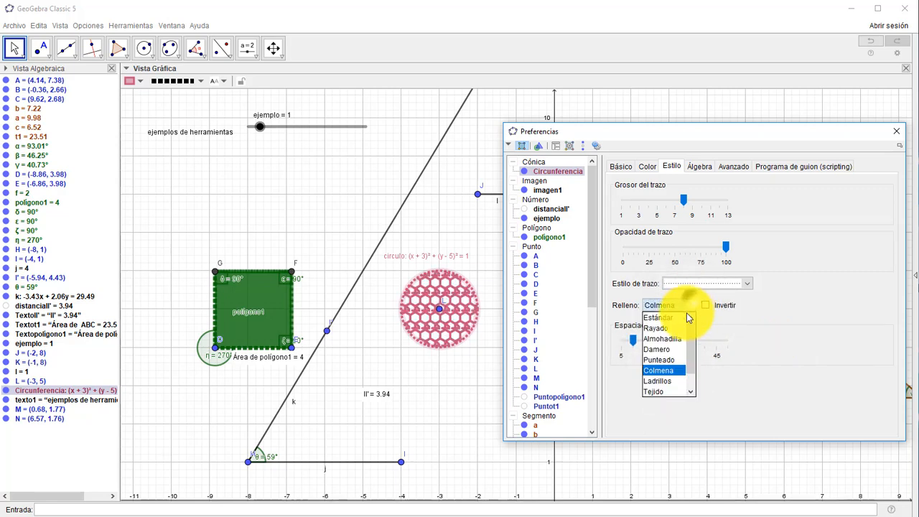
{"action": "left_click", "coordinate": [670, 328]}
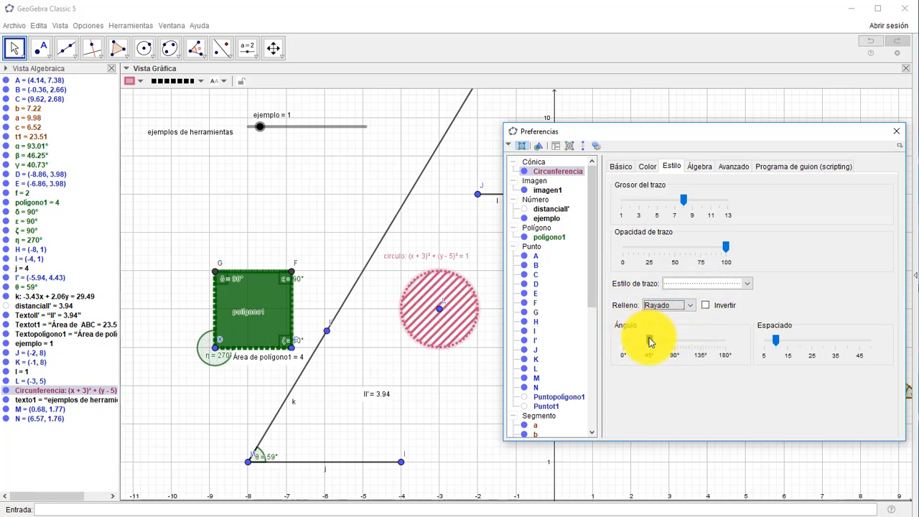
{"action": "left_click_drag", "start_coordinate": [648, 340], "coordinate": [700, 341]}
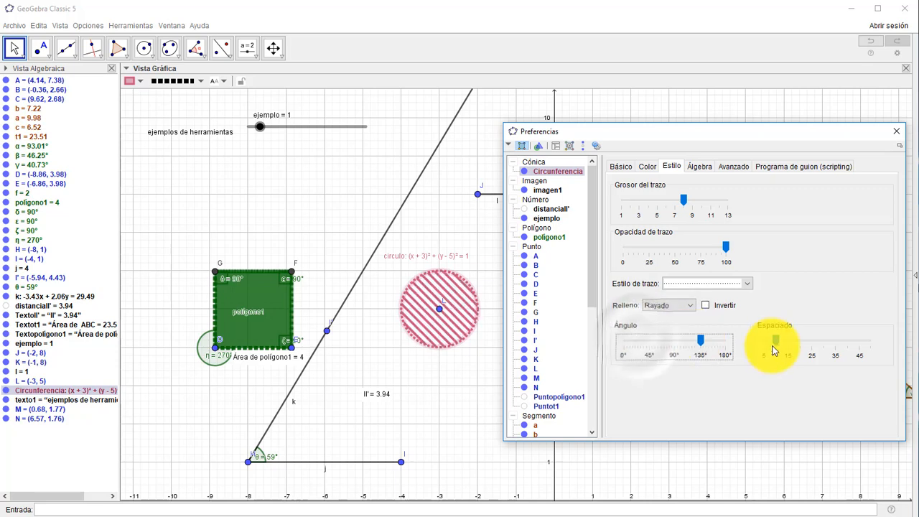
{"action": "mouse_move", "coordinate": [775, 343]}
{"action": "left_mouse_down"}
{"action": "mouse_move", "coordinate": [841, 339]}
{"action": "mouse_move", "coordinate": [775, 342]}
{"action": "left_mouse_up"}
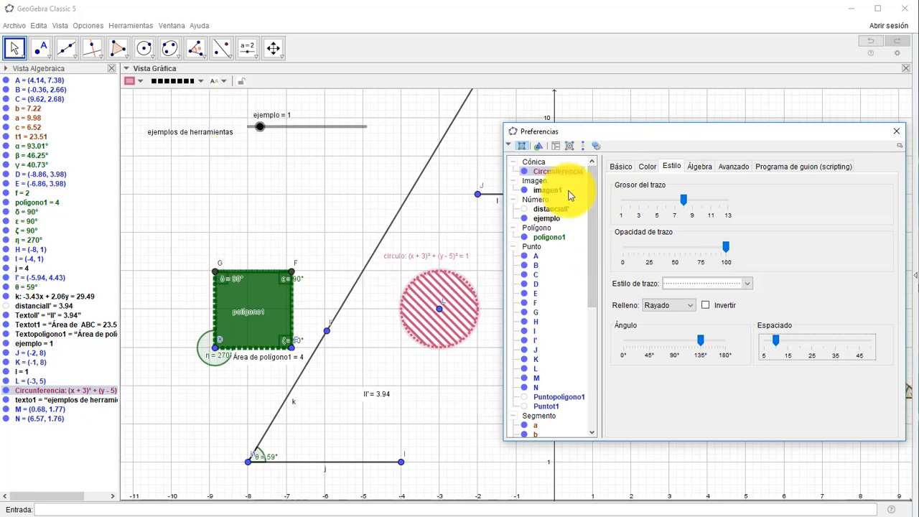
Step: Change the colour of polígono1 to 153, 0, 51 (#990033)
{"action": "mouse_move", "coordinate": [593, 210]}
{"action": "left_mouse_down"}
{"action": "mouse_move", "coordinate": [595, 236]}
{"action": "mouse_move", "coordinate": [594, 207]}
{"action": "left_mouse_up"}
{"action": "left_click", "coordinate": [553, 237]}
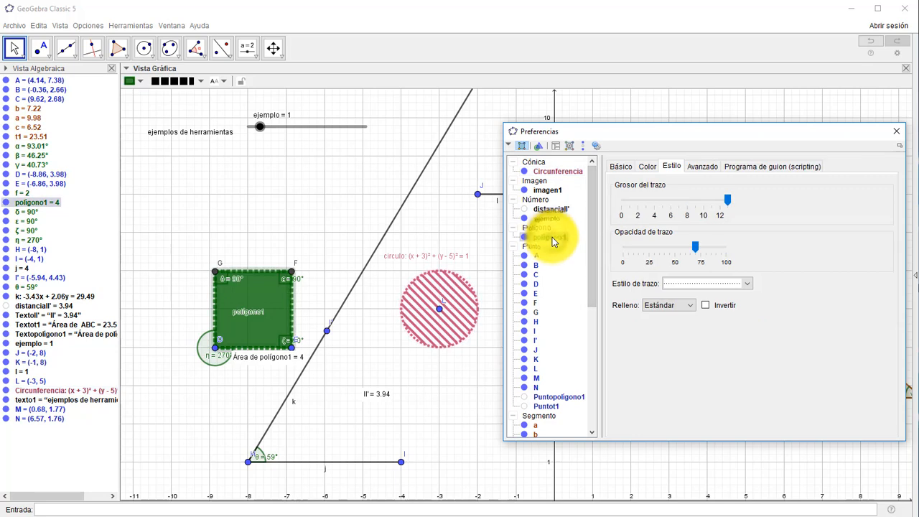
{"action": "left_click", "coordinate": [646, 166]}
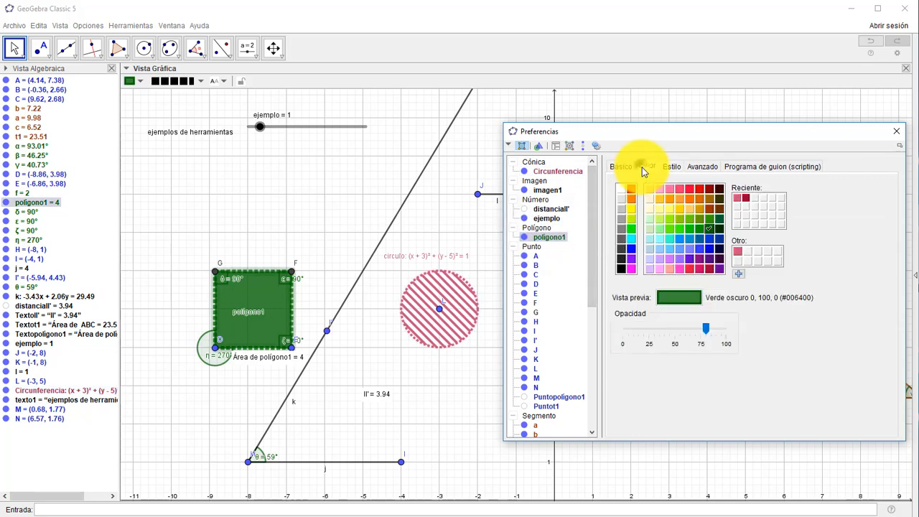
{"action": "left_click", "coordinate": [710, 268]}
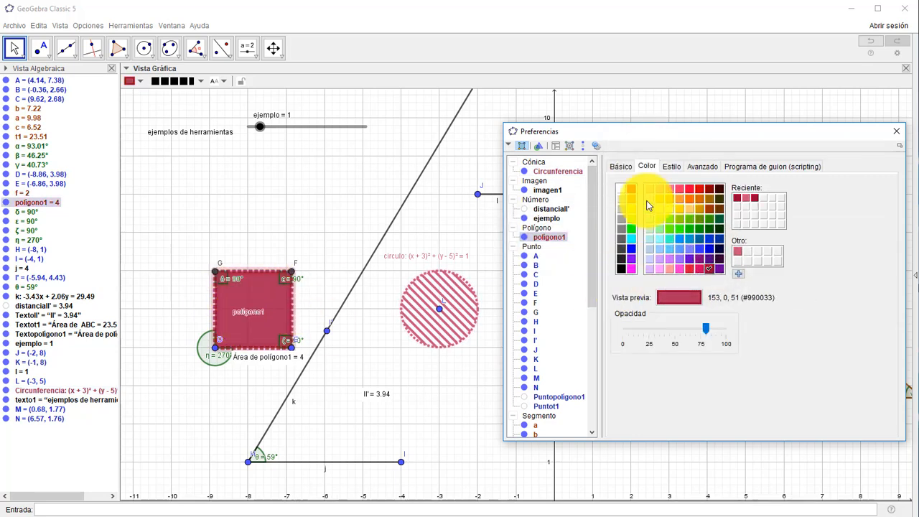
Step: Select angle α among the listed objects and move the properties window clear of the triangle
{"action": "left_click", "coordinate": [535, 295]}
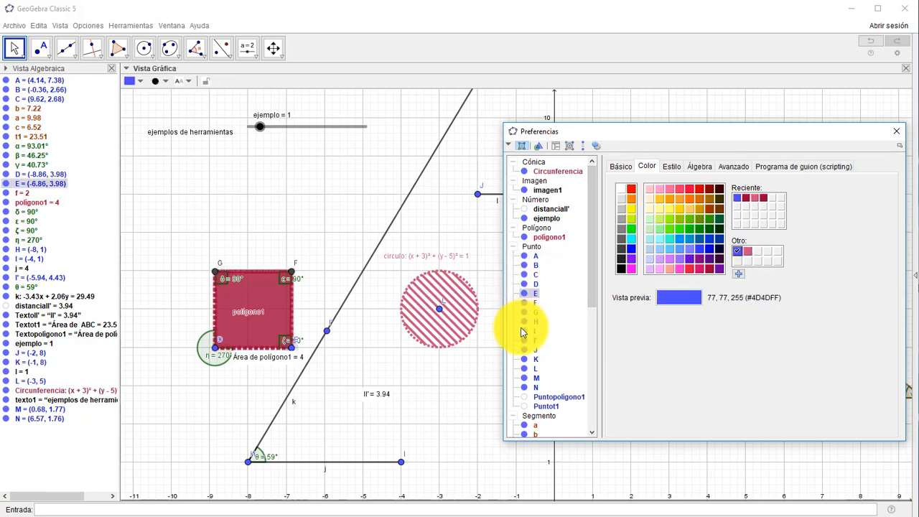
{"action": "left_click_drag", "start_coordinate": [595, 279], "coordinate": [593, 409]}
{"action": "left_click", "coordinate": [536, 366]}
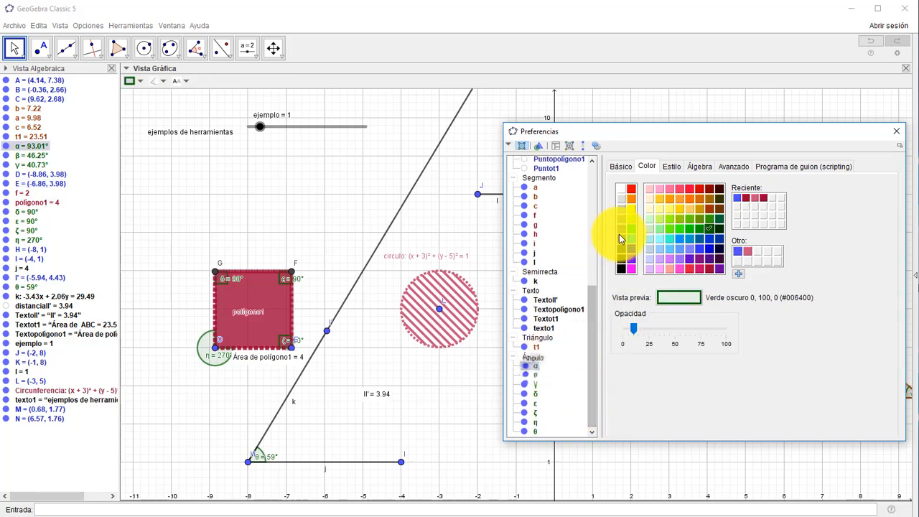
{"action": "left_click_drag", "start_coordinate": [662, 134], "coordinate": [234, 121]}
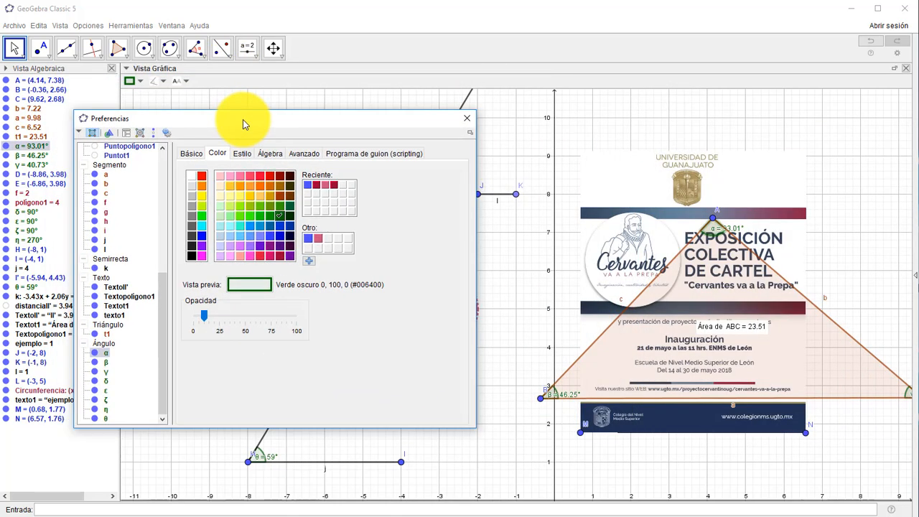
Step: Try several colours on angle β, including 153, 0, 51 and 255, 153, 0, ending with bright green 51, 255, 0
{"action": "left_click", "coordinate": [108, 363]}
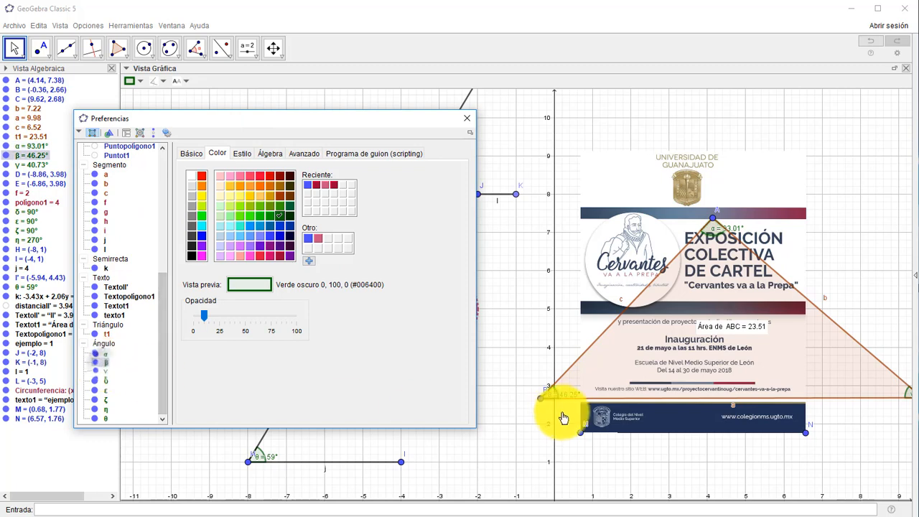
{"action": "left_click", "coordinate": [279, 255]}
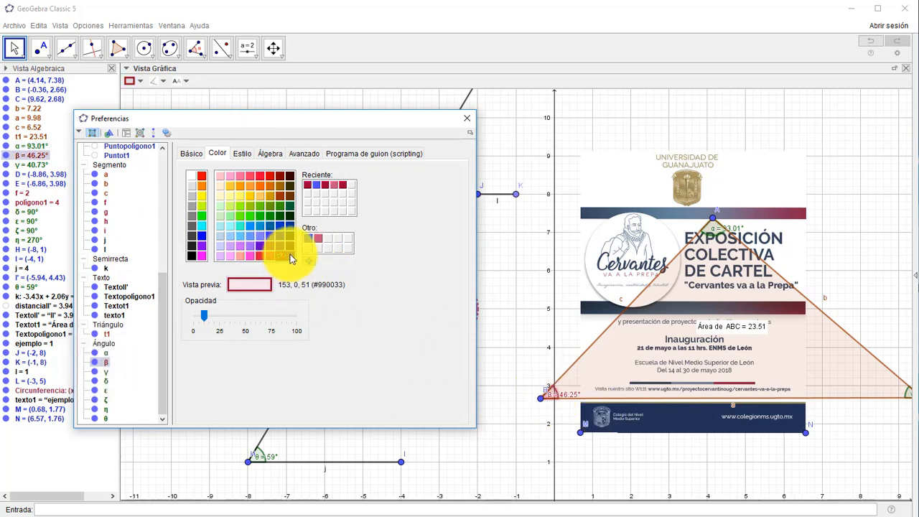
{"action": "left_click", "coordinate": [290, 256]}
{"action": "left_click", "coordinate": [260, 188]}
{"action": "left_click", "coordinate": [250, 186]}
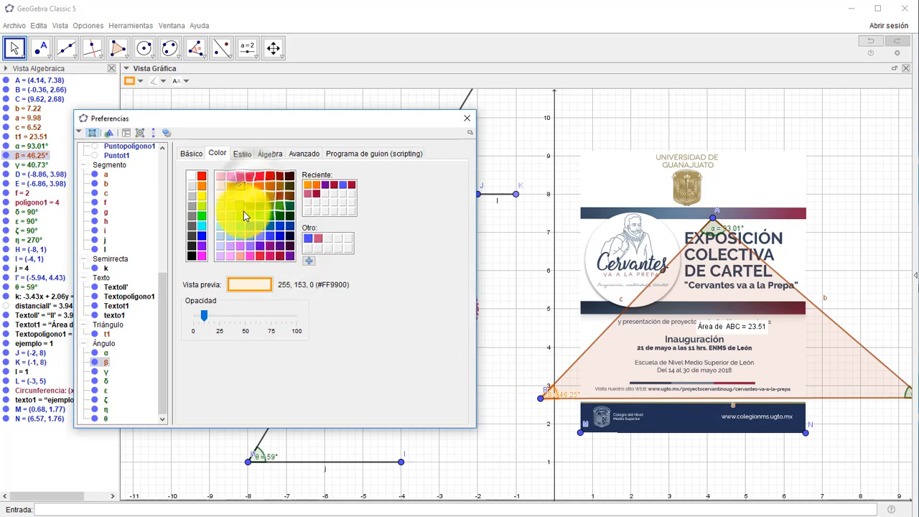
{"action": "left_click", "coordinate": [278, 209]}
{"action": "left_click", "coordinate": [272, 196]}
{"action": "left_click", "coordinate": [247, 198]}
{"action": "left_click", "coordinate": [249, 216]}
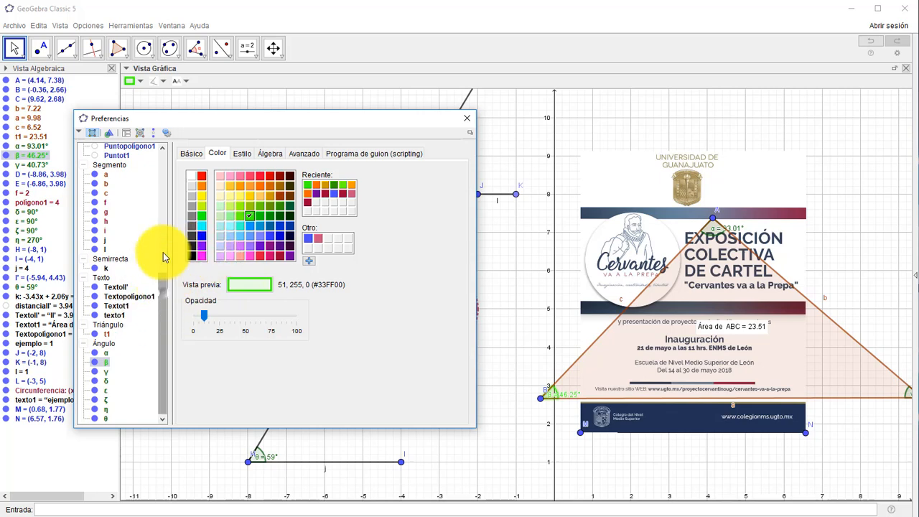
Step: Close the properties window and rotate the square polígono1 about vertices E and G until it stands diamond-like with D at about (-10.01, 4.78)
{"action": "left_click_drag", "start_coordinate": [164, 270], "coordinate": [164, 144]}
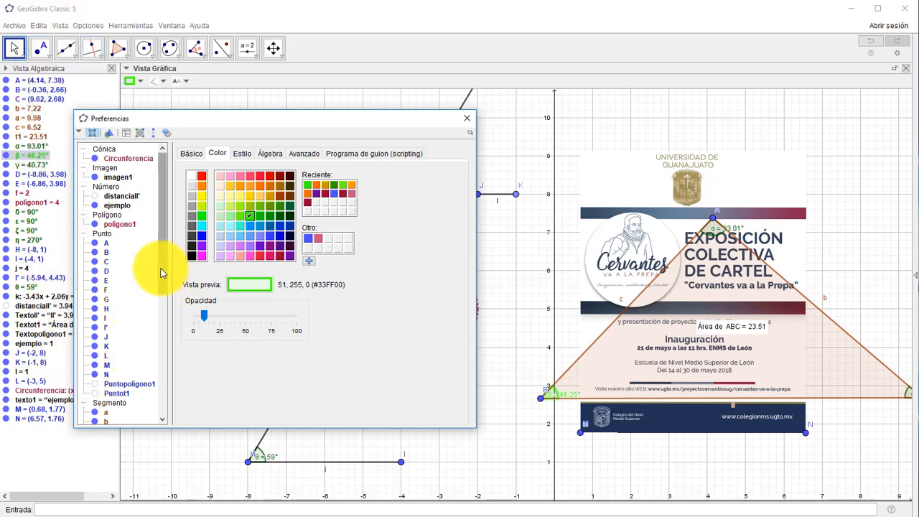
{"action": "left_click", "coordinate": [466, 117]}
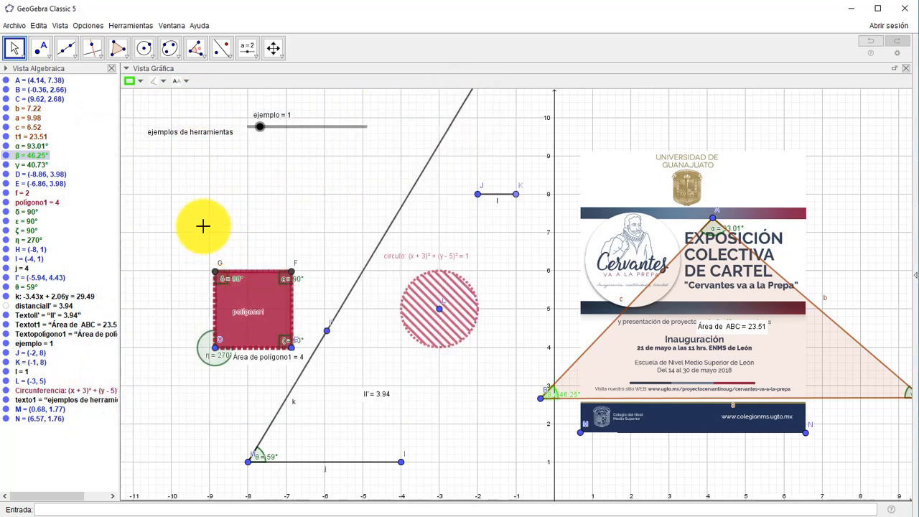
{"action": "left_click", "coordinate": [18, 56]}
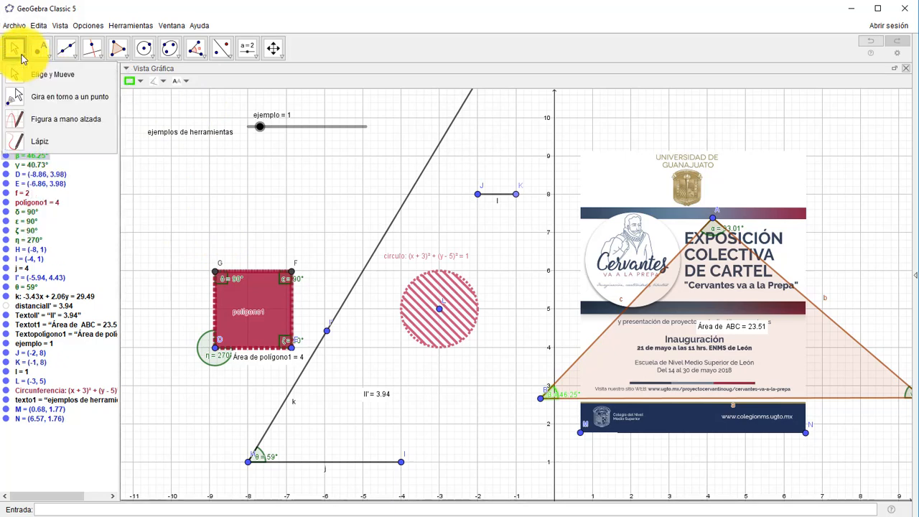
{"action": "left_click", "coordinate": [50, 101]}
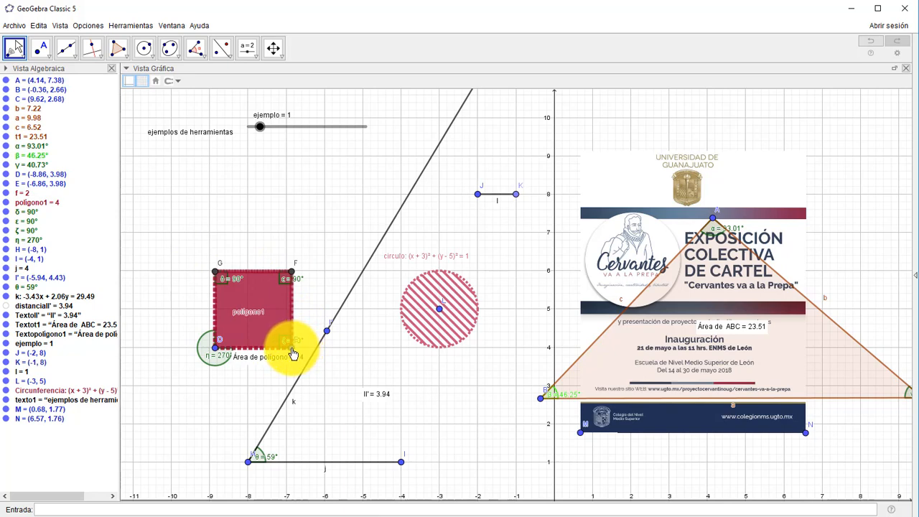
{"action": "mouse_move", "coordinate": [293, 354]}
{"action": "left_mouse_down"}
{"action": "mouse_move", "coordinate": [298, 328]}
{"action": "mouse_move", "coordinate": [273, 312]}
{"action": "mouse_move", "coordinate": [364, 289]}
{"action": "mouse_move", "coordinate": [365, 355]}
{"action": "mouse_move", "coordinate": [304, 271]}
{"action": "mouse_move", "coordinate": [256, 364]}
{"action": "mouse_move", "coordinate": [369, 308]}
{"action": "mouse_move", "coordinate": [242, 318]}
{"action": "mouse_move", "coordinate": [328, 336]}
{"action": "mouse_move", "coordinate": [308, 366]}
{"action": "mouse_move", "coordinate": [278, 353]}
{"action": "mouse_move", "coordinate": [265, 313]}
{"action": "mouse_move", "coordinate": [286, 311]}
{"action": "mouse_move", "coordinate": [293, 355]}
{"action": "left_mouse_up"}
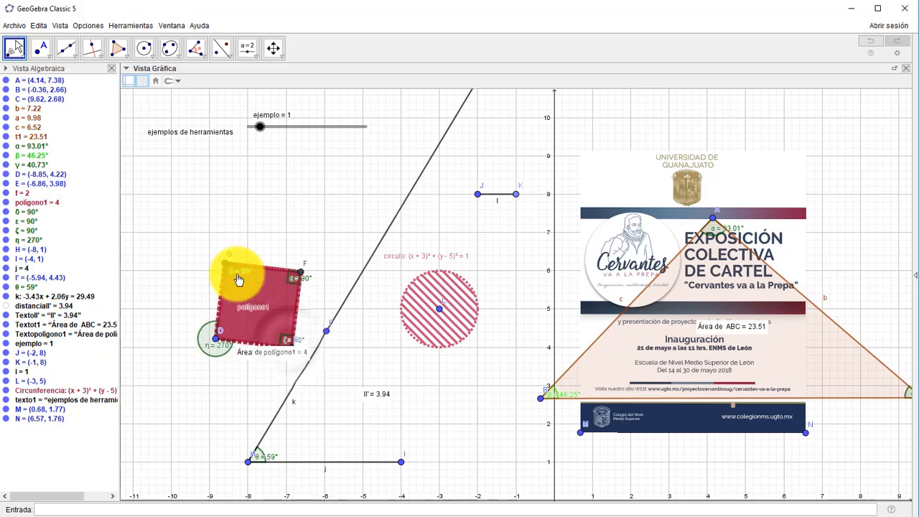
{"action": "left_click_drag", "start_coordinate": [224, 262], "coordinate": [327, 332]}
{"action": "left_click", "coordinate": [306, 373]}
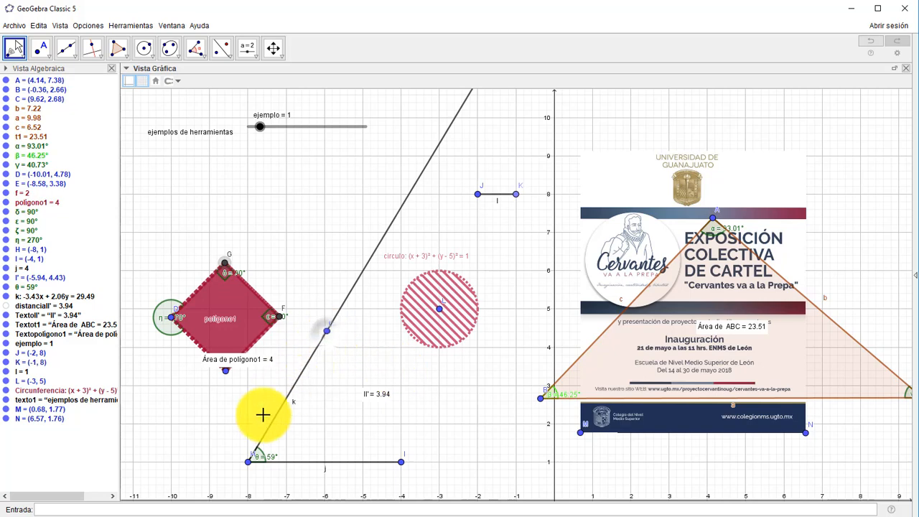
Step: Rotate triangle ABC about vertex B and about vertex A, bringing B to about (-3.3, 5.31) and C to about (6.63, 4.35)
{"action": "left_click", "coordinate": [540, 399]}
{"action": "left_click_drag", "start_coordinate": [670, 323], "coordinate": [513, 287]}
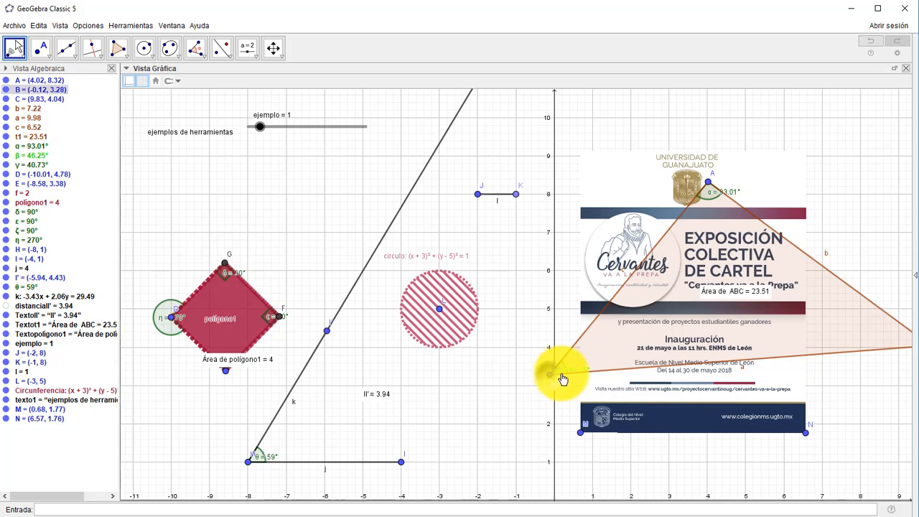
{"action": "left_click_drag", "start_coordinate": [686, 306], "coordinate": [605, 318]}
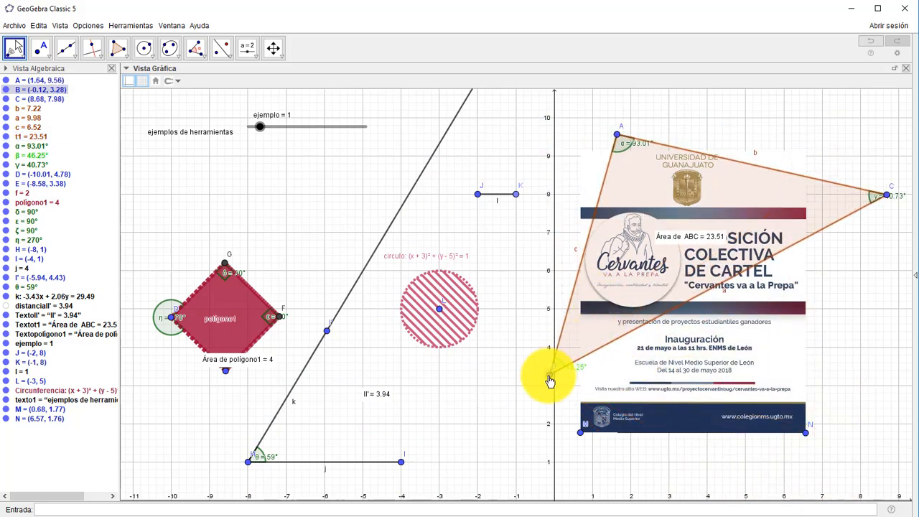
{"action": "left_click", "coordinate": [615, 151]}
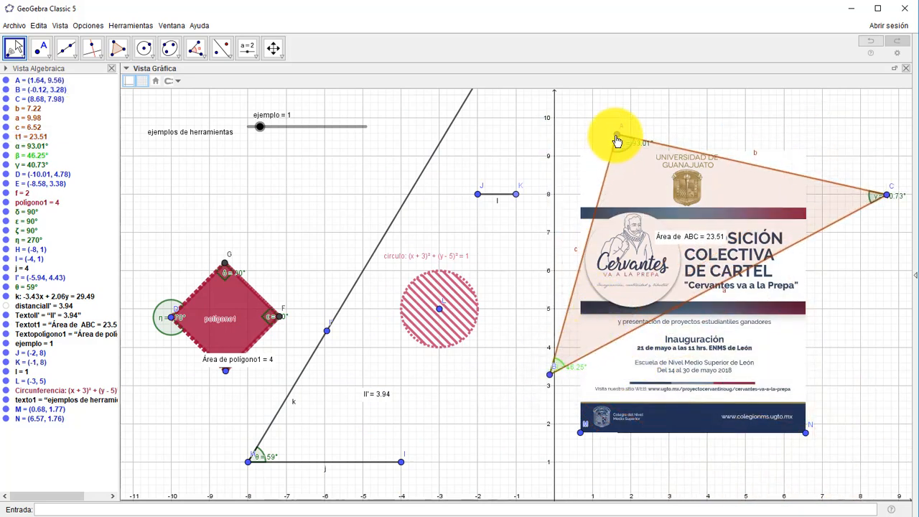
{"action": "left_click_drag", "start_coordinate": [622, 175], "coordinate": [558, 313]}
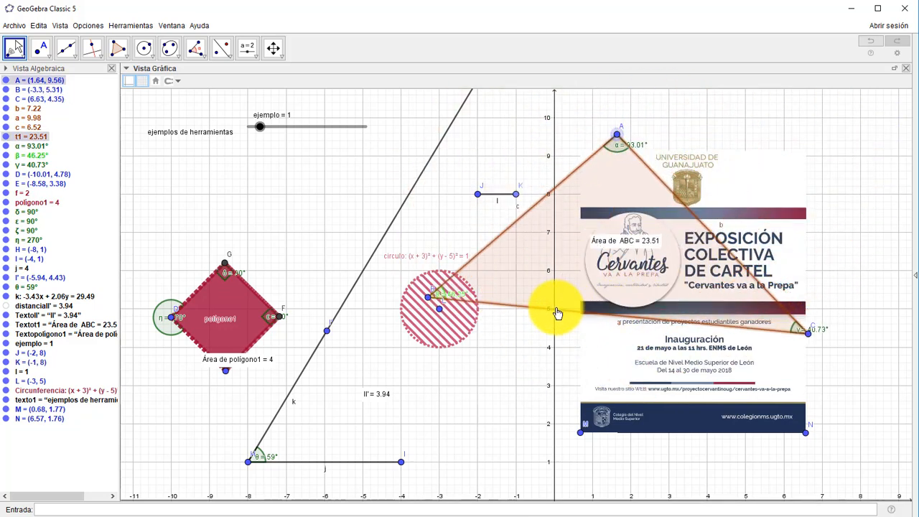
Step: Using Figura a mano alzada, try a fish-shaped loop and sketch a circle of radius about 1.2 centred near (-6.29, 8.23)
{"action": "left_click", "coordinate": [28, 57]}
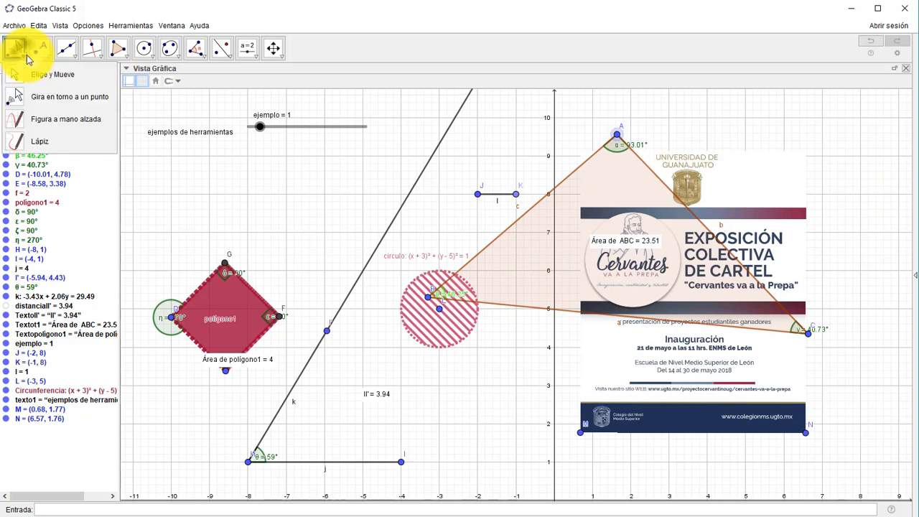
{"action": "left_click", "coordinate": [37, 120]}
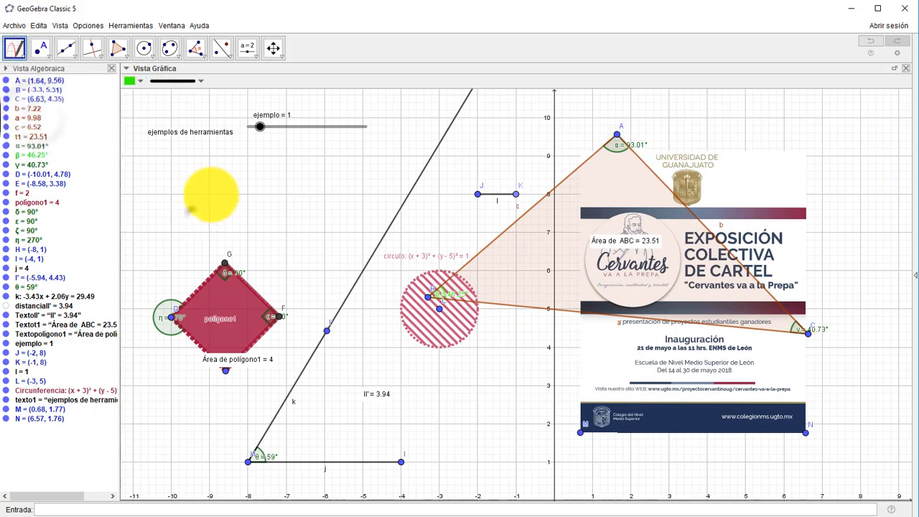
{"action": "mouse_move", "coordinate": [191, 213]}
{"action": "left_mouse_down"}
{"action": "mouse_move", "coordinate": [339, 252]}
{"action": "mouse_move", "coordinate": [364, 201]}
{"action": "mouse_move", "coordinate": [308, 168]}
{"action": "mouse_move", "coordinate": [244, 193]}
{"action": "mouse_move", "coordinate": [206, 235]}
{"action": "left_mouse_up"}
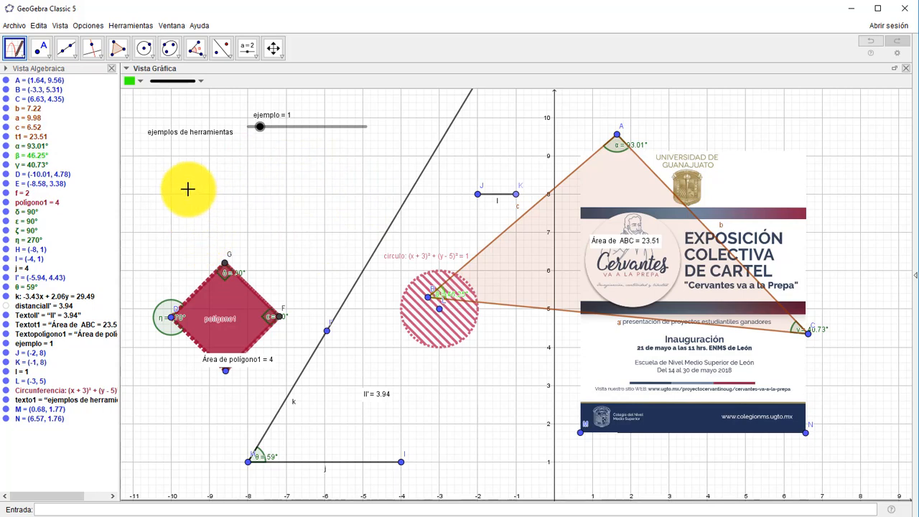
{"action": "mouse_move", "coordinate": [188, 179]}
{"action": "left_mouse_down"}
{"action": "mouse_move", "coordinate": [236, 201]}
{"action": "mouse_move", "coordinate": [366, 230]}
{"action": "mouse_move", "coordinate": [390, 160]}
{"action": "mouse_move", "coordinate": [329, 159]}
{"action": "mouse_move", "coordinate": [230, 217]}
{"action": "mouse_move", "coordinate": [186, 212]}
{"action": "left_mouse_up"}
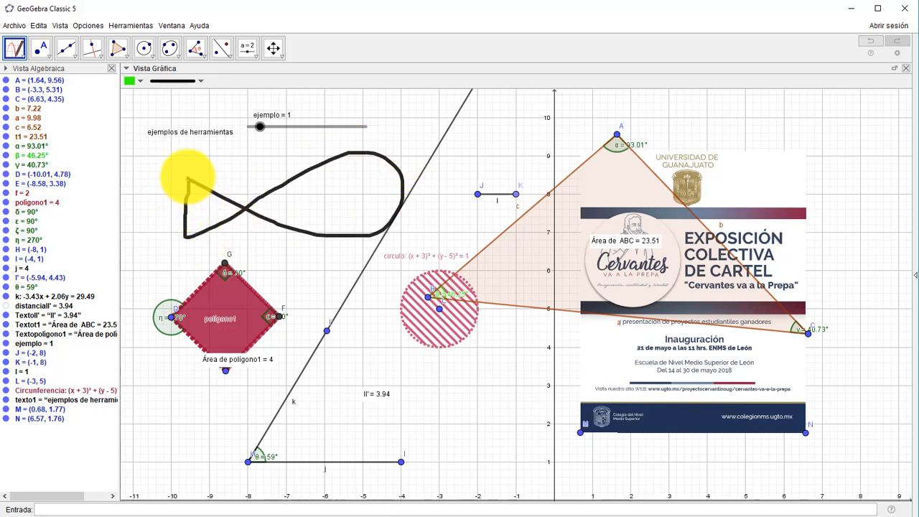
{"action": "left_click_drag", "start_coordinate": [188, 176], "coordinate": [188, 180]}
{"action": "mouse_move", "coordinate": [270, 176]}
{"action": "left_mouse_down"}
{"action": "mouse_move", "coordinate": [287, 222]}
{"action": "mouse_move", "coordinate": [365, 191]}
{"action": "mouse_move", "coordinate": [328, 143]}
{"action": "mouse_move", "coordinate": [280, 162]}
{"action": "mouse_move", "coordinate": [268, 180]}
{"action": "left_mouse_up"}
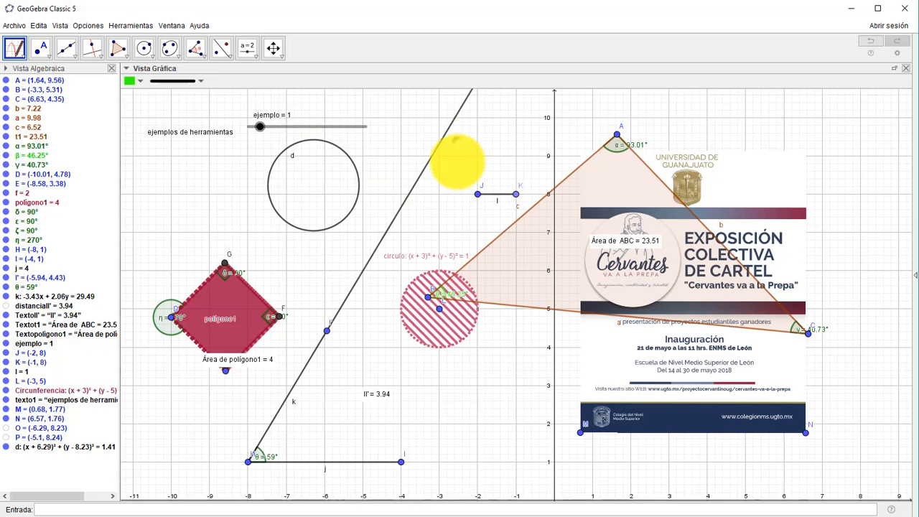
Step: Sketch a freehand square about 1.4 units wide above segment JK and an irregular quadrilateral overlapping the unfilled circle
{"action": "left_click_drag", "start_coordinate": [457, 141], "coordinate": [507, 193]}
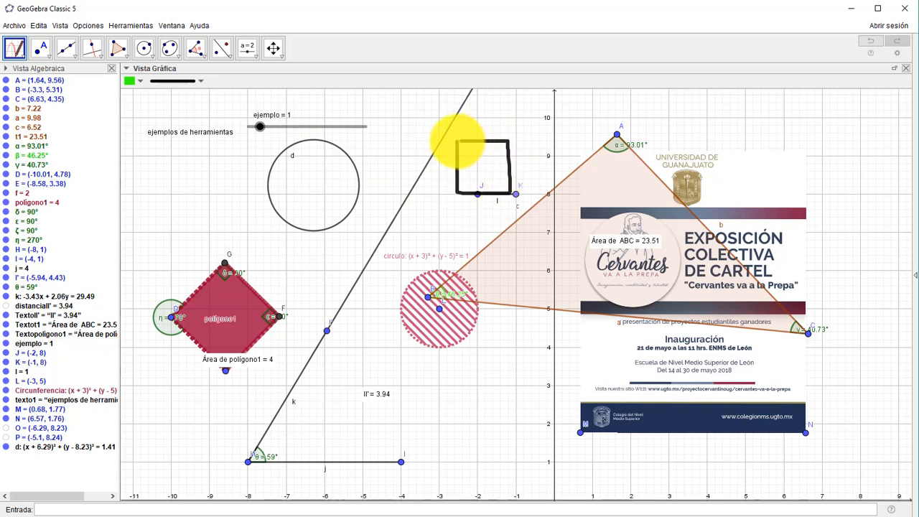
{"action": "left_click_drag", "start_coordinate": [453, 141], "coordinate": [456, 147]}
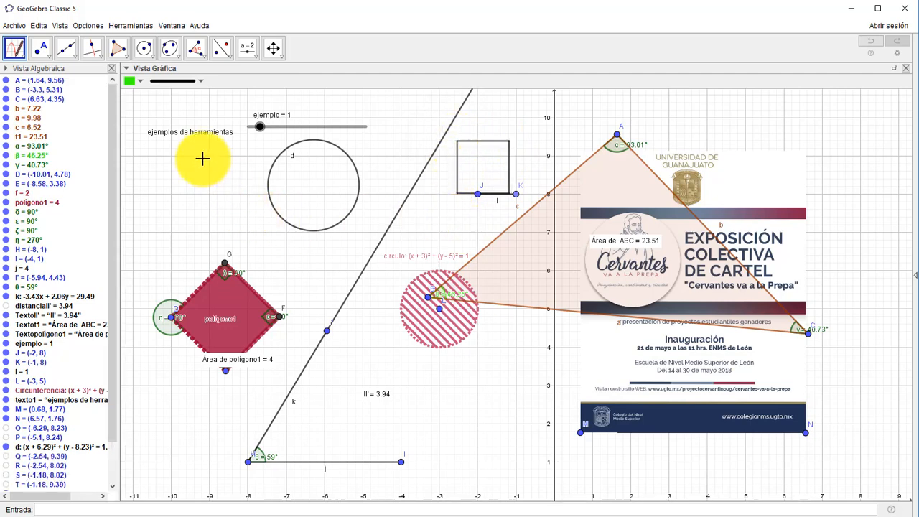
{"action": "mouse_move", "coordinate": [196, 156]}
{"action": "left_mouse_down"}
{"action": "mouse_move", "coordinate": [140, 201]}
{"action": "mouse_move", "coordinate": [240, 208]}
{"action": "mouse_move", "coordinate": [269, 180]}
{"action": "mouse_move", "coordinate": [225, 160]}
{"action": "left_mouse_up"}
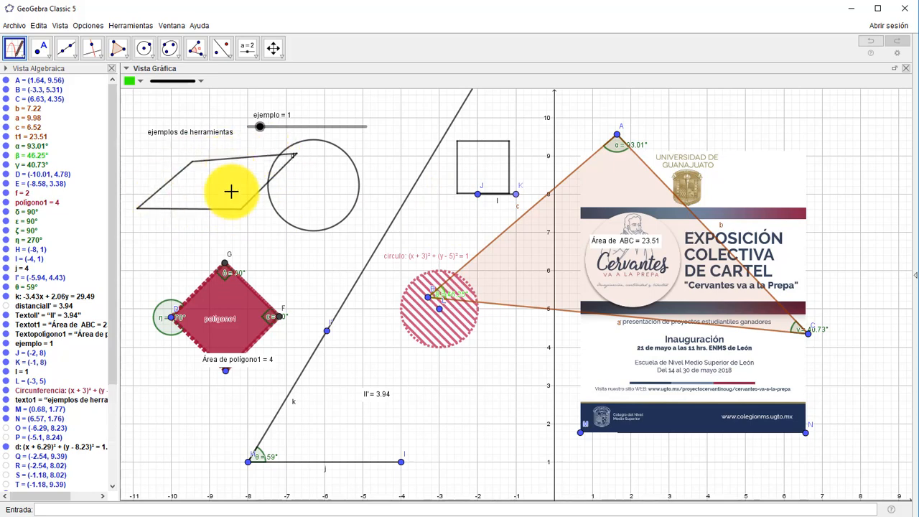
Step: Draw a fish-shaped loop below the striped circle and a larger fish with tail lines and an eye across the poster's top using Lápiz
{"action": "left_click", "coordinate": [26, 58]}
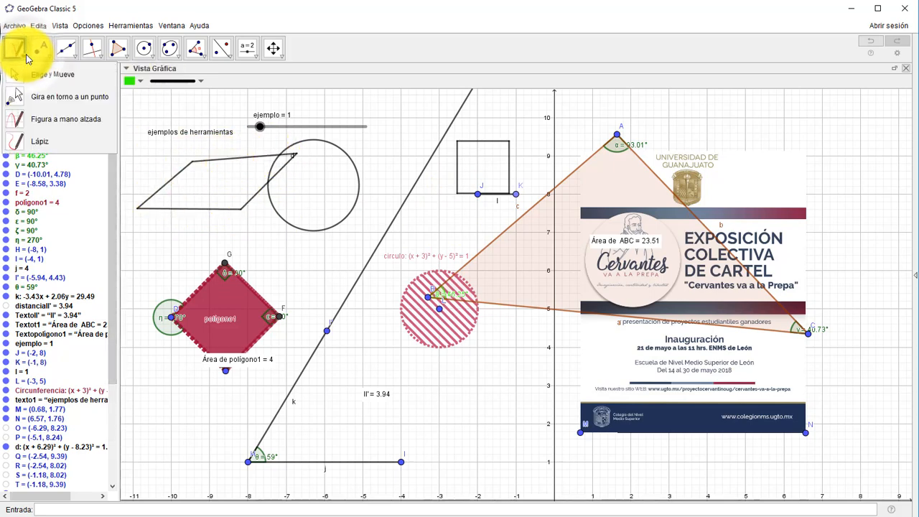
{"action": "left_click", "coordinate": [41, 141]}
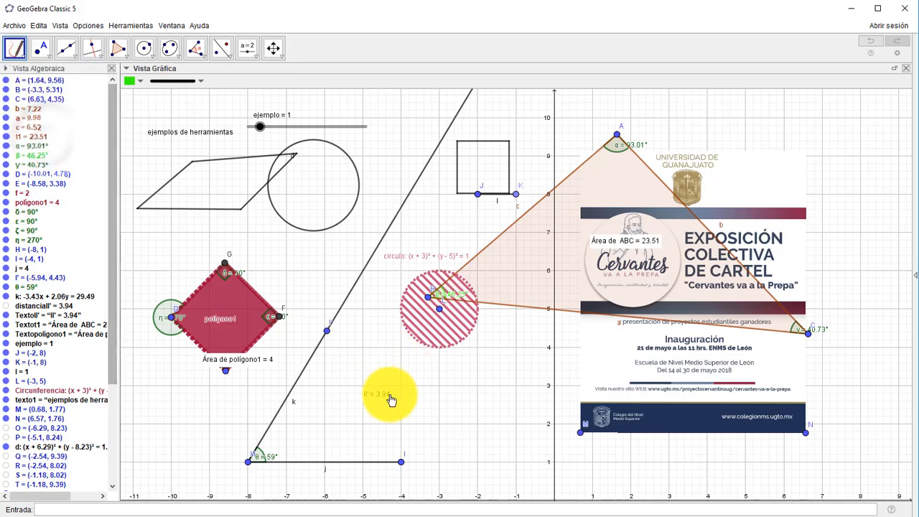
{"action": "mouse_move", "coordinate": [424, 384]}
{"action": "left_mouse_down"}
{"action": "mouse_move", "coordinate": [558, 378]}
{"action": "mouse_move", "coordinate": [467, 424]}
{"action": "mouse_move", "coordinate": [408, 409]}
{"action": "left_mouse_up"}
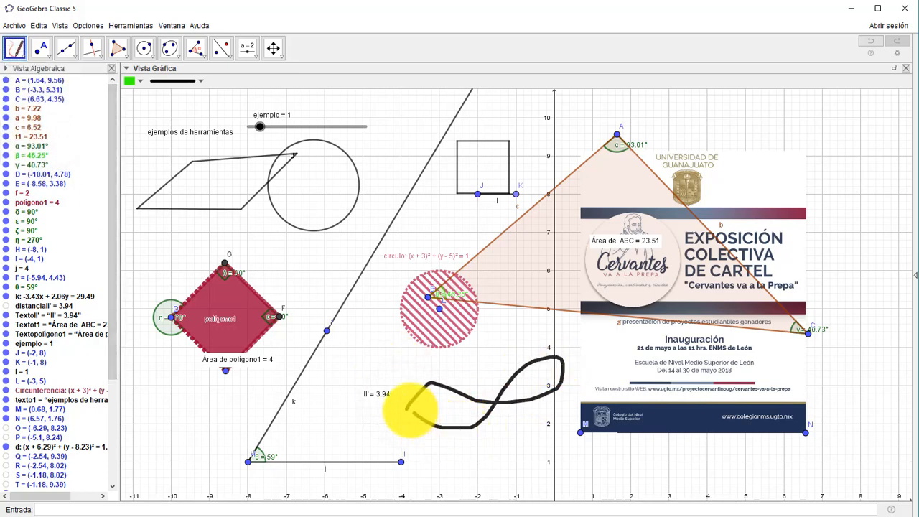
{"action": "left_click_drag", "start_coordinate": [690, 134], "coordinate": [852, 202]}
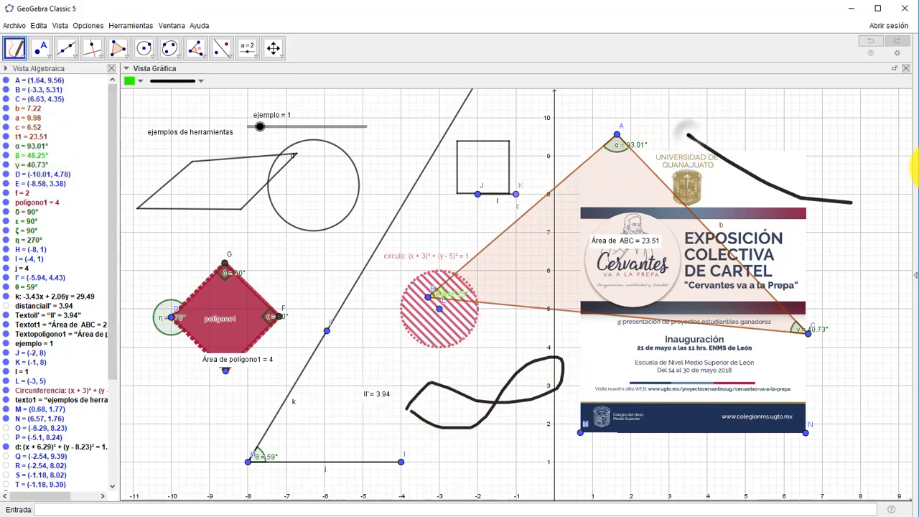
{"action": "mouse_move", "coordinate": [915, 165]}
{"action": "left_mouse_down"}
{"action": "mouse_move", "coordinate": [655, 199]}
{"action": "mouse_move", "coordinate": [681, 140]}
{"action": "left_mouse_up"}
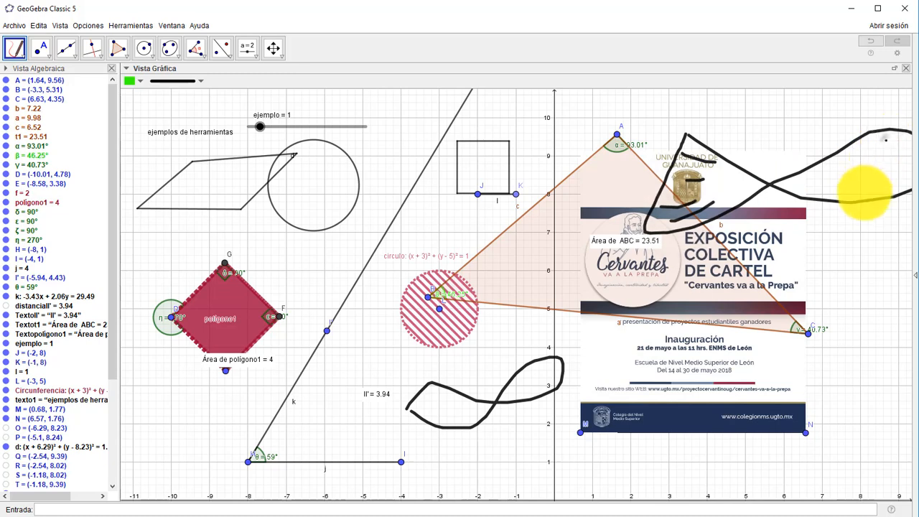
{"action": "left_click_drag", "start_coordinate": [886, 140], "coordinate": [862, 194]}
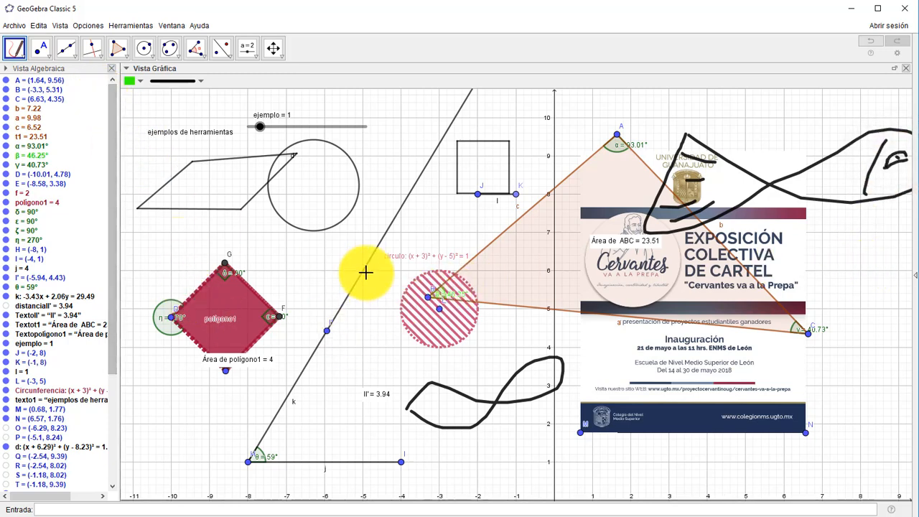
Step: Show the available point construction tools
{"action": "left_click", "coordinate": [53, 60]}
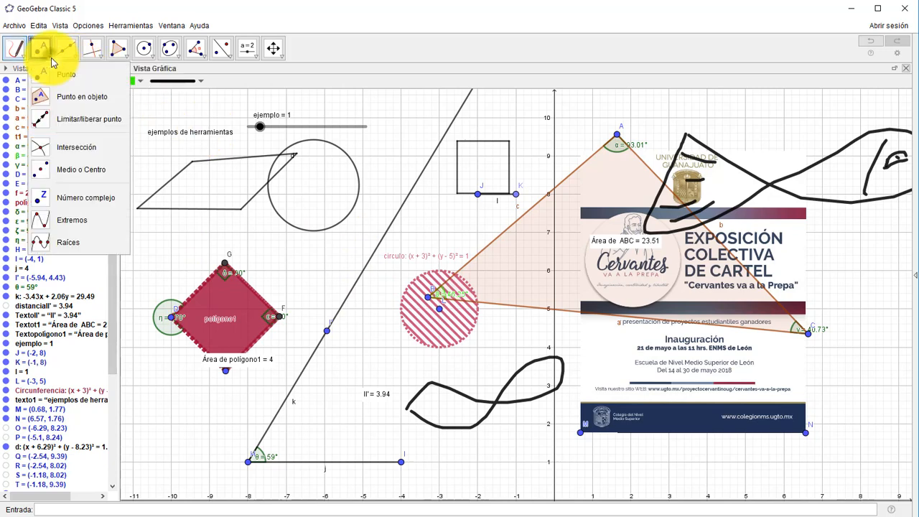